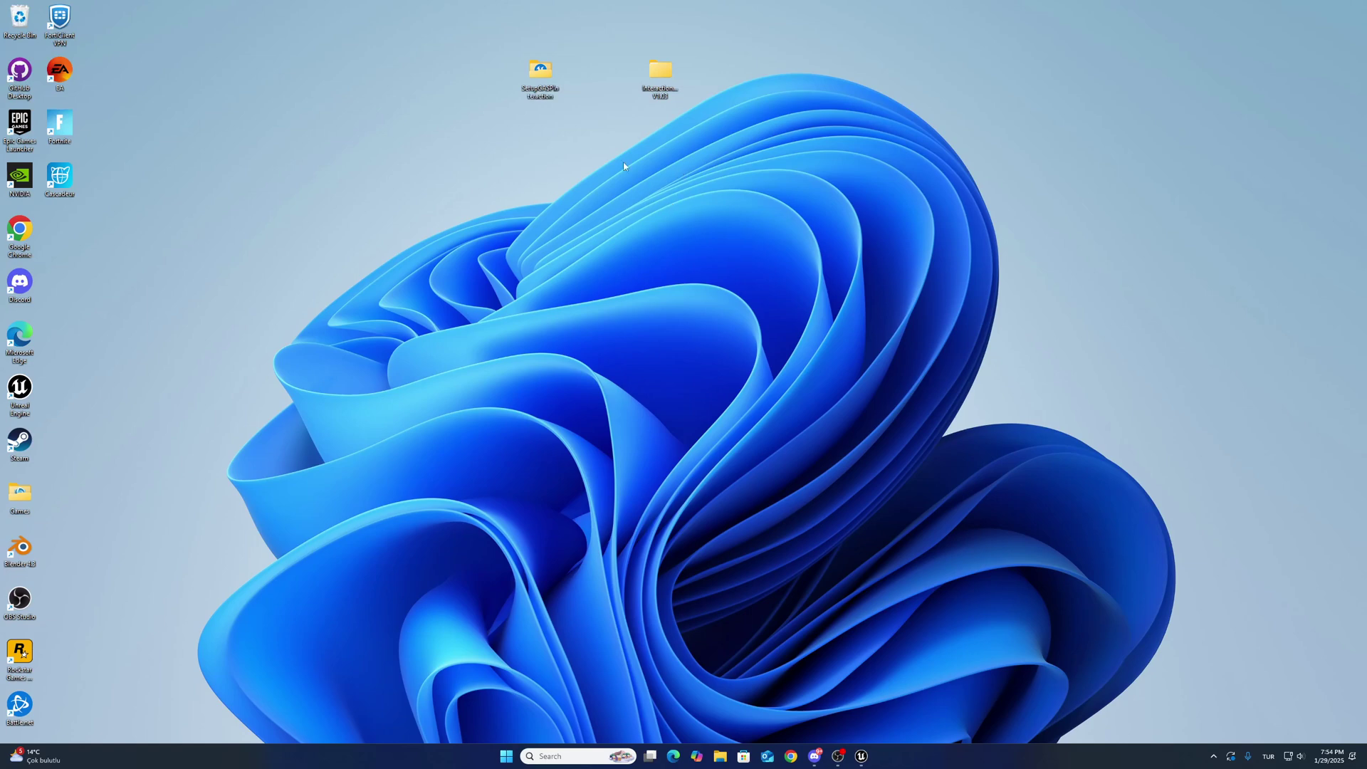
# Create a folder named Plugins inside the SetupGASPInteraction project folder.
pyautogui.moveTo(546, 81); pyautogui.dragTo(581, 189)
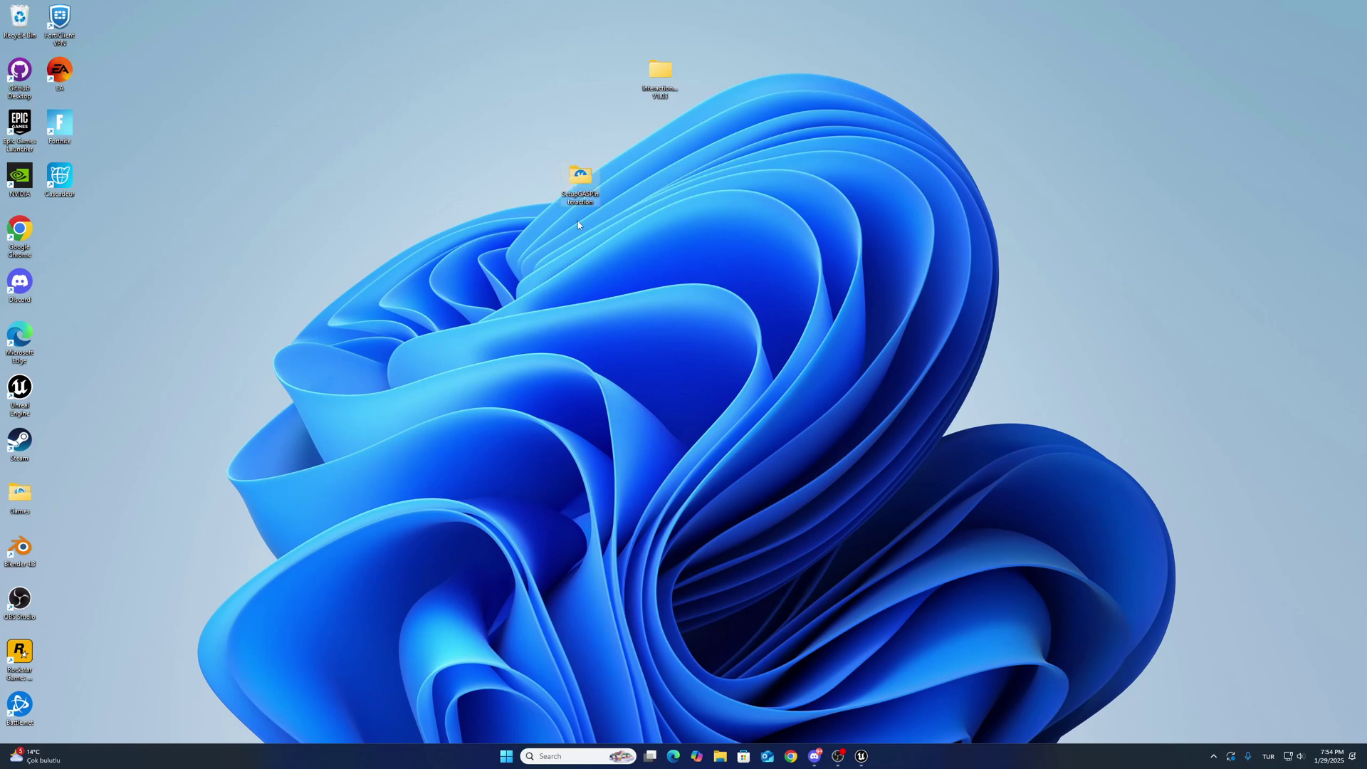
pyautogui.doubleClick(578, 181)
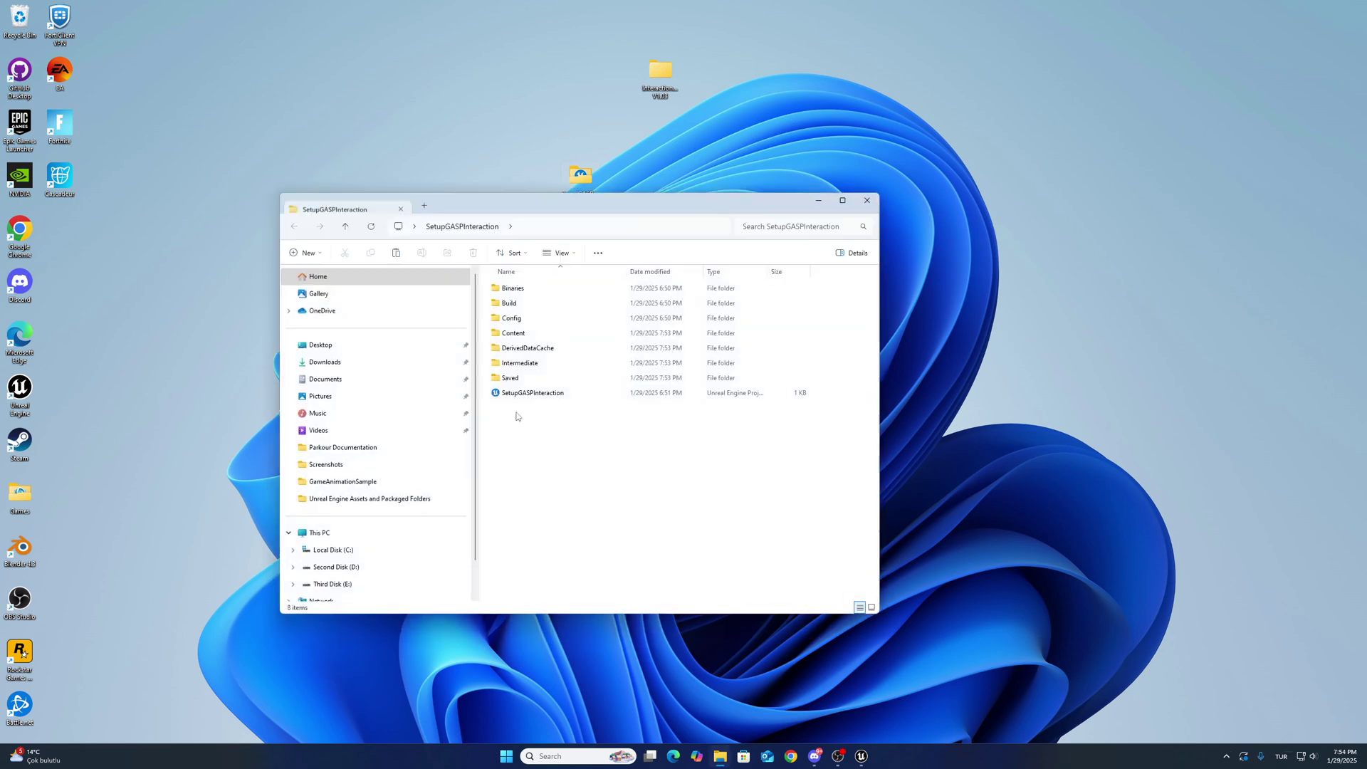
pyautogui.rightClick(529, 442)
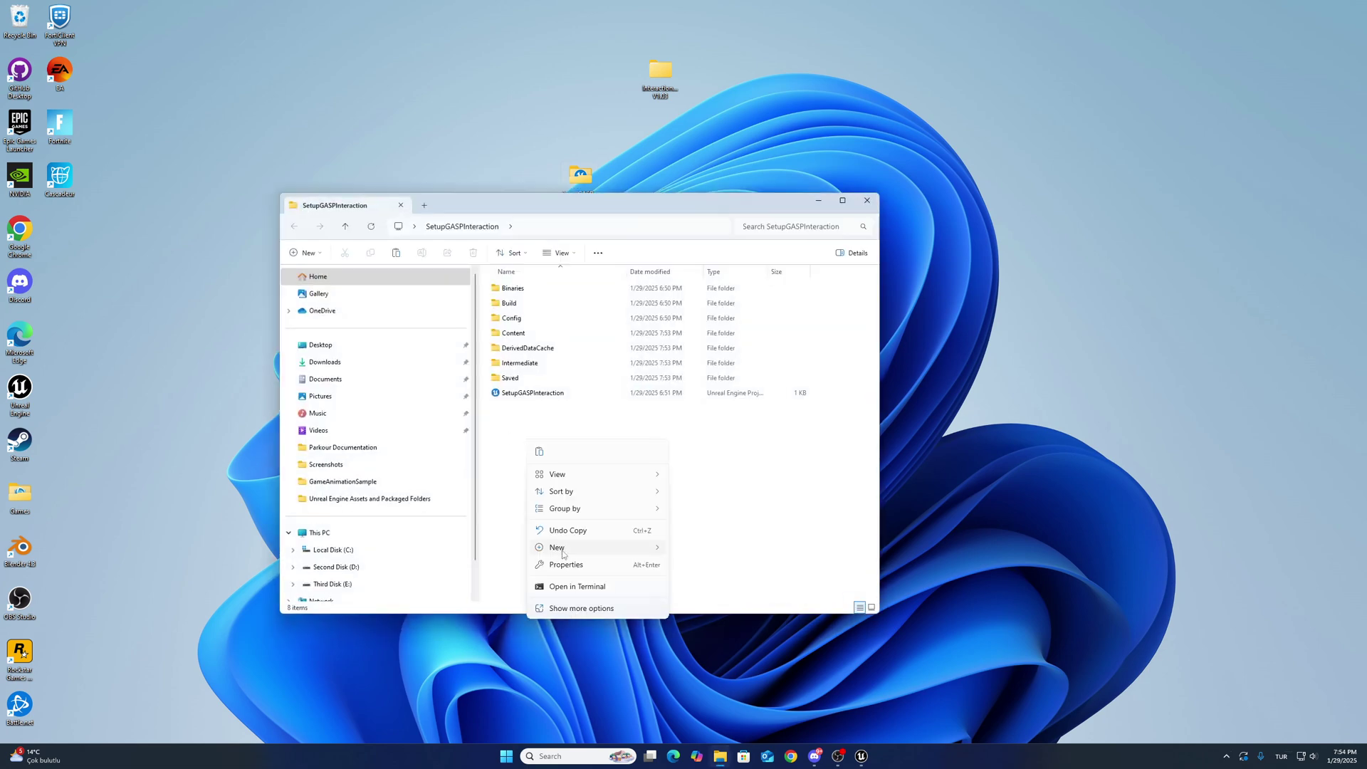
pyautogui.moveTo(563, 554)
pyautogui.click(701, 549)
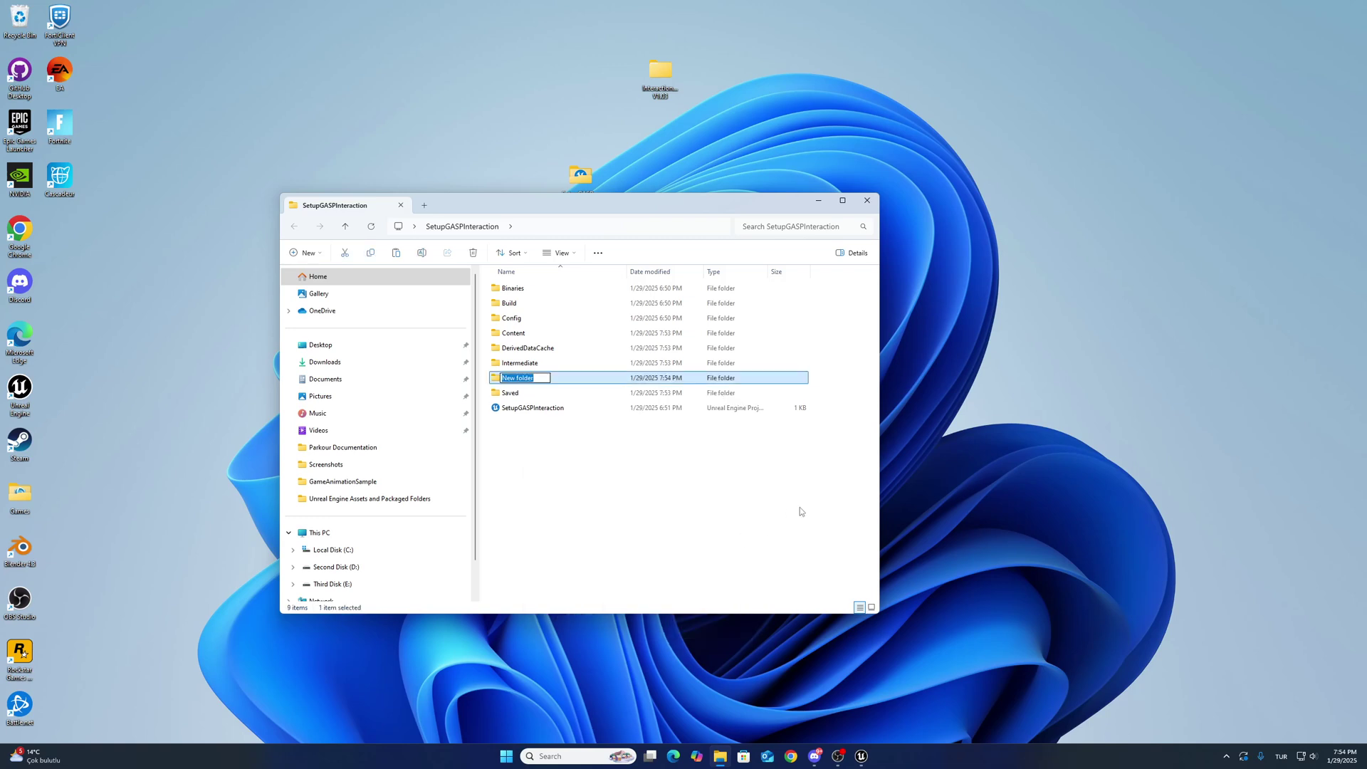
pyautogui.write('Plugins')
pyautogui.press('Return')
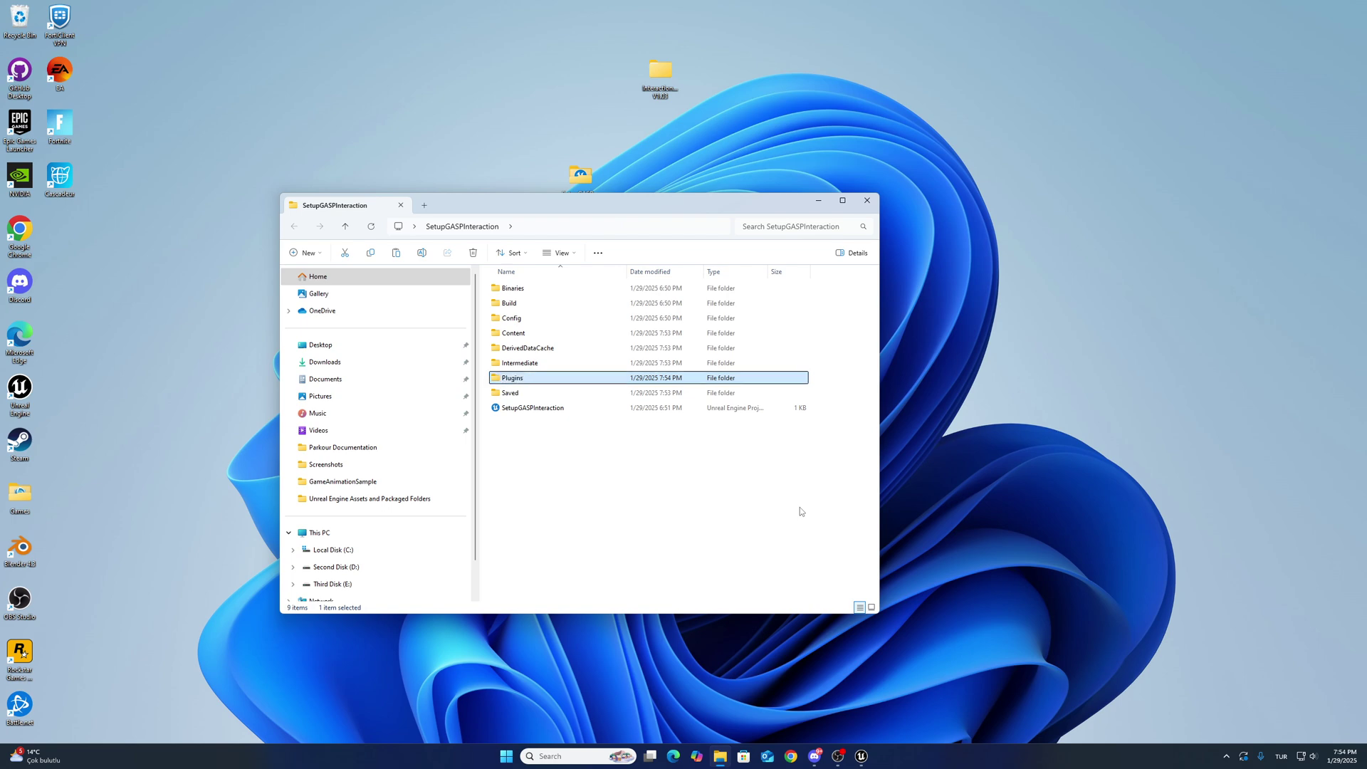
# Copy the Interaction folder from InteractionSystem V1.03 into the project's Plugins folder.
pyautogui.doubleClick(530, 381)
pyautogui.moveTo(605, 206); pyautogui.dragTo(427, 207)
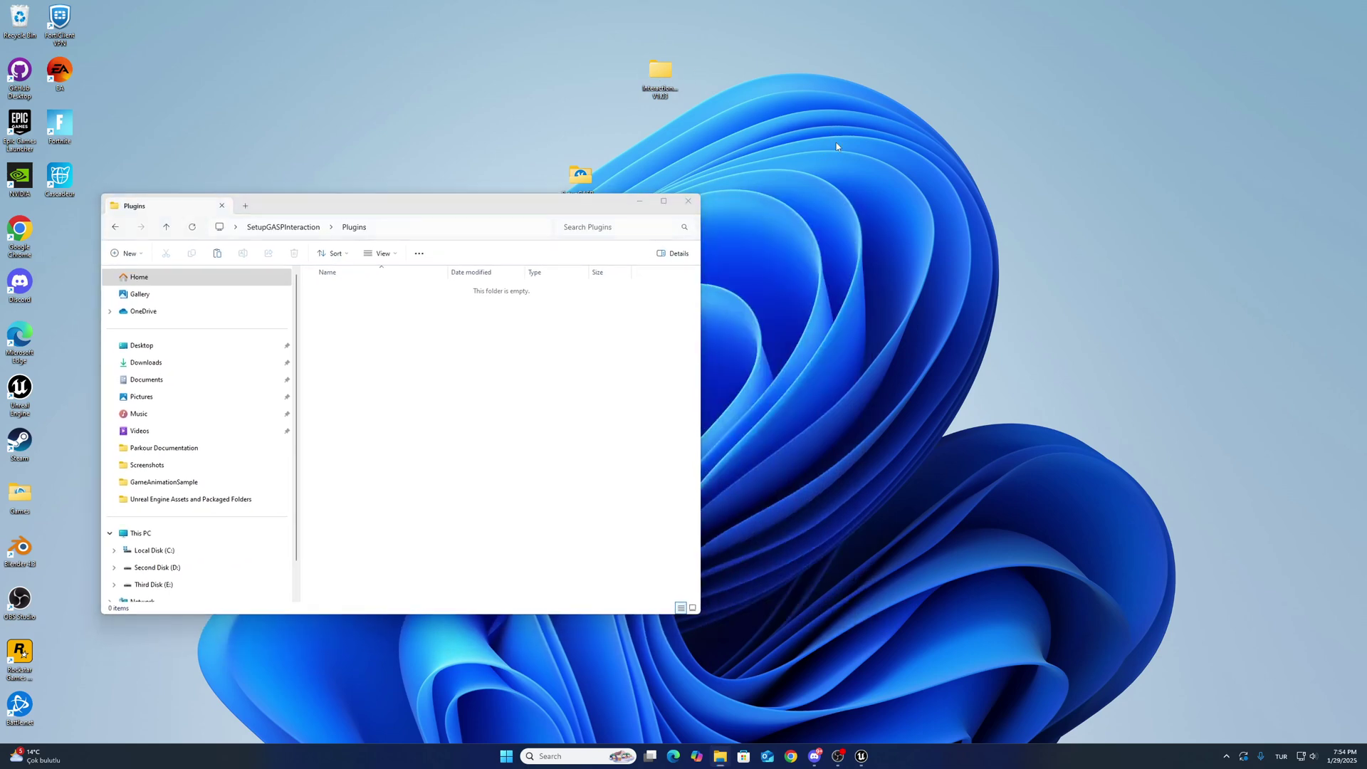
pyautogui.moveTo(660, 71); pyautogui.dragTo(852, 129)
pyautogui.doubleClick(858, 127)
pyautogui.moveTo(484, 212); pyautogui.dragTo(1142, 208)
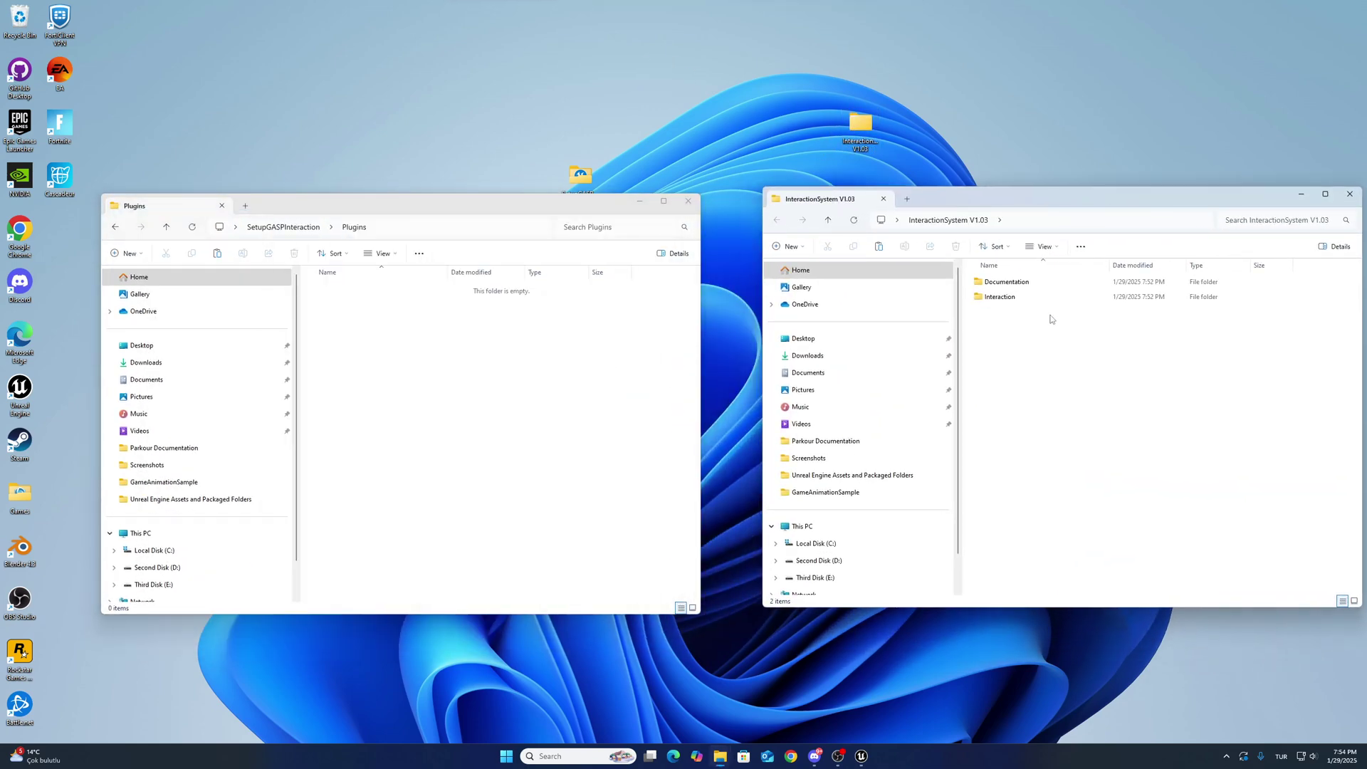
pyautogui.rightClick(1005, 299)
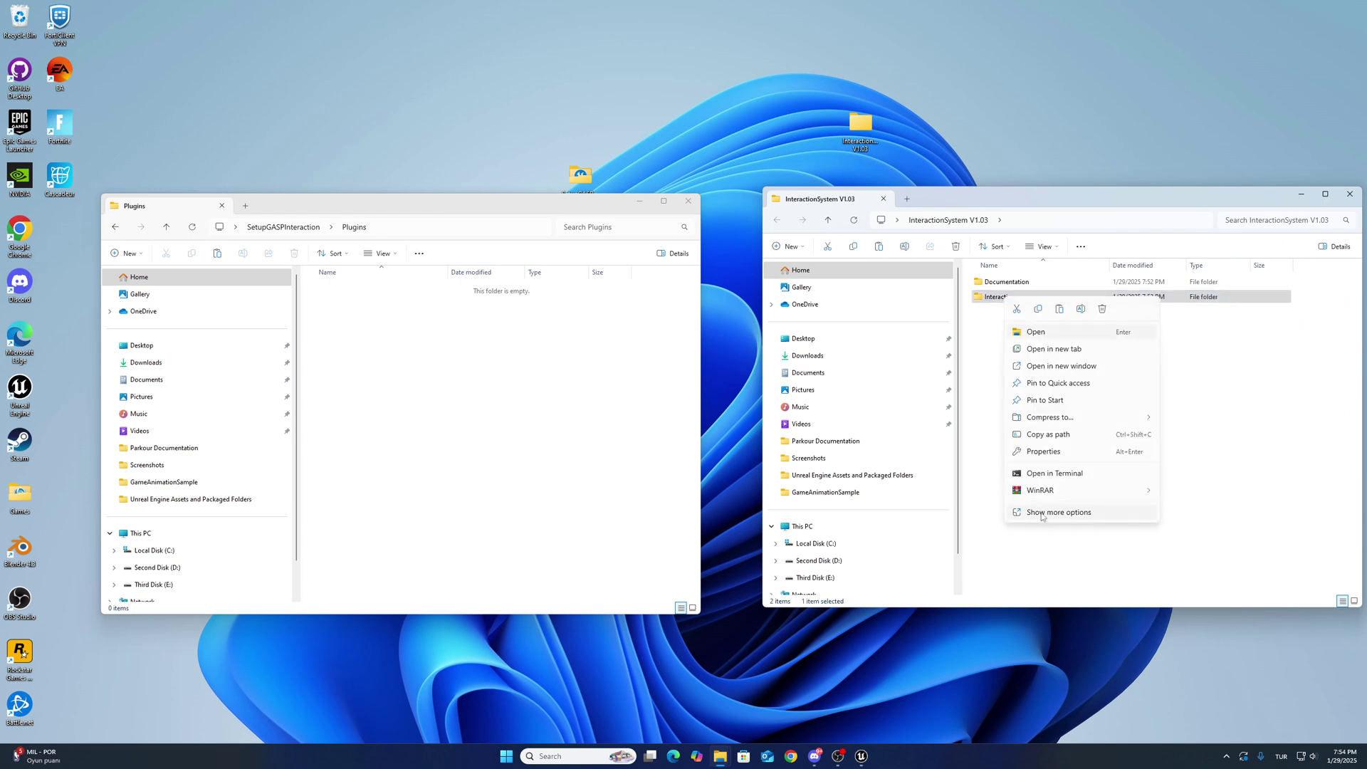
pyautogui.click(1059, 512)
pyautogui.click(402, 385)
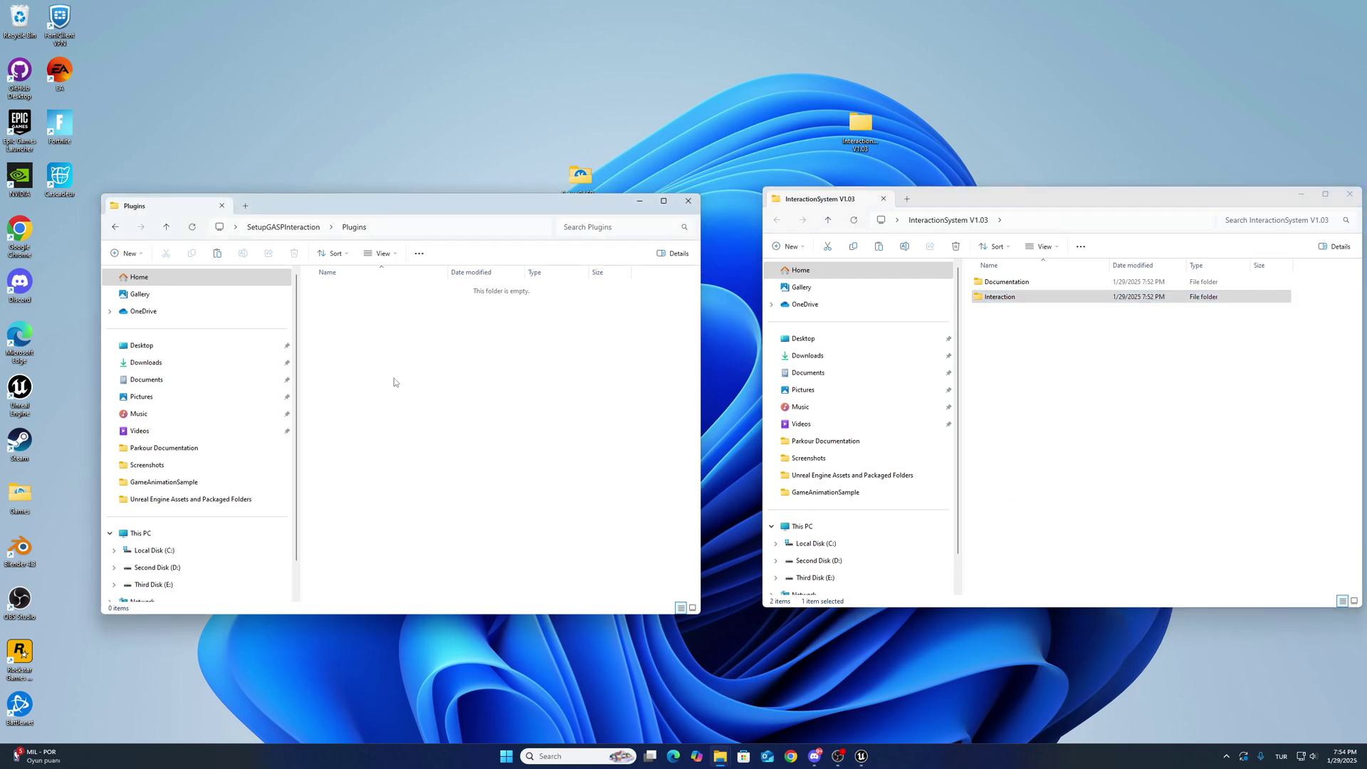
pyautogui.hotkey('ctrl', 'v')
# Open the SetupGASPInteraction project file in Unreal Editor and close the leftover InteractionSystem V1.03 folder window.
pyautogui.click(115, 226)
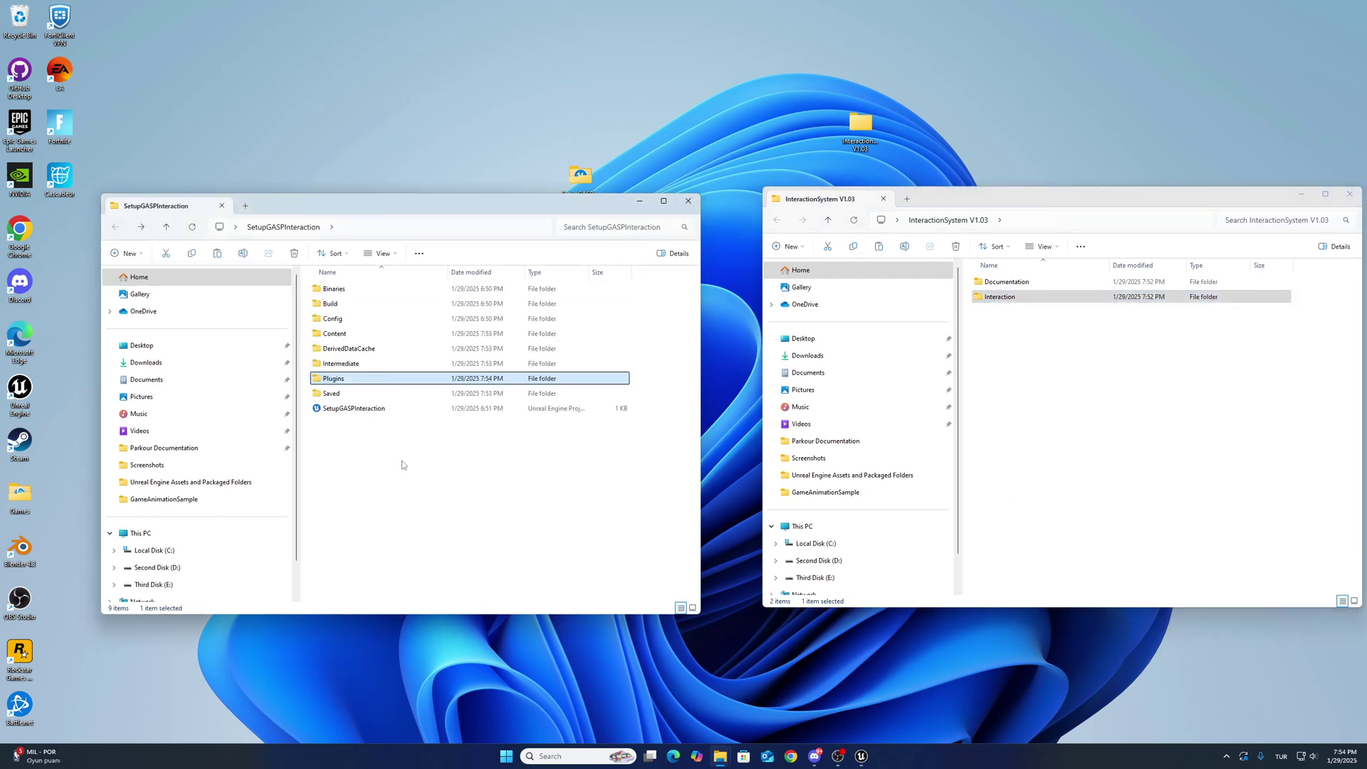
pyautogui.click(349, 409)
pyautogui.moveTo(1016, 196); pyautogui.dragTo(913, 202)
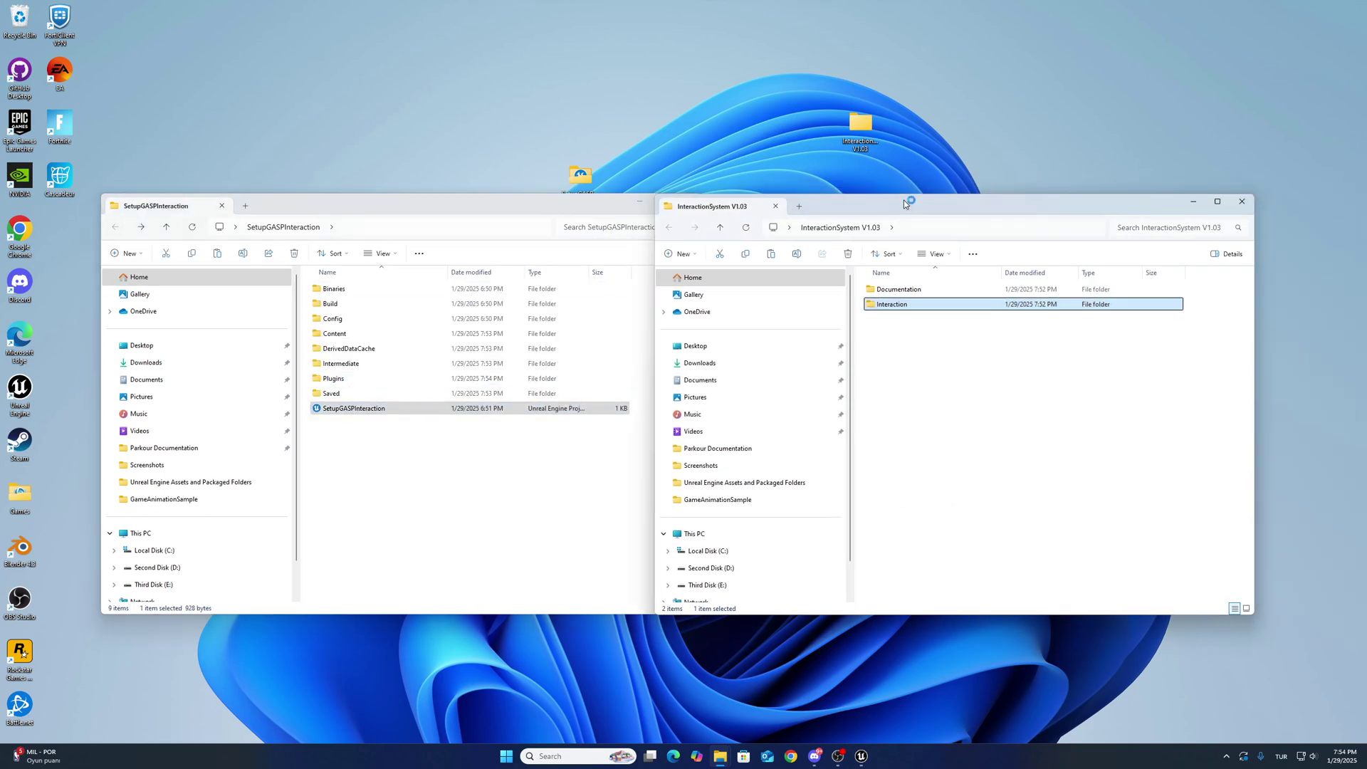
pyautogui.click(1249, 200)
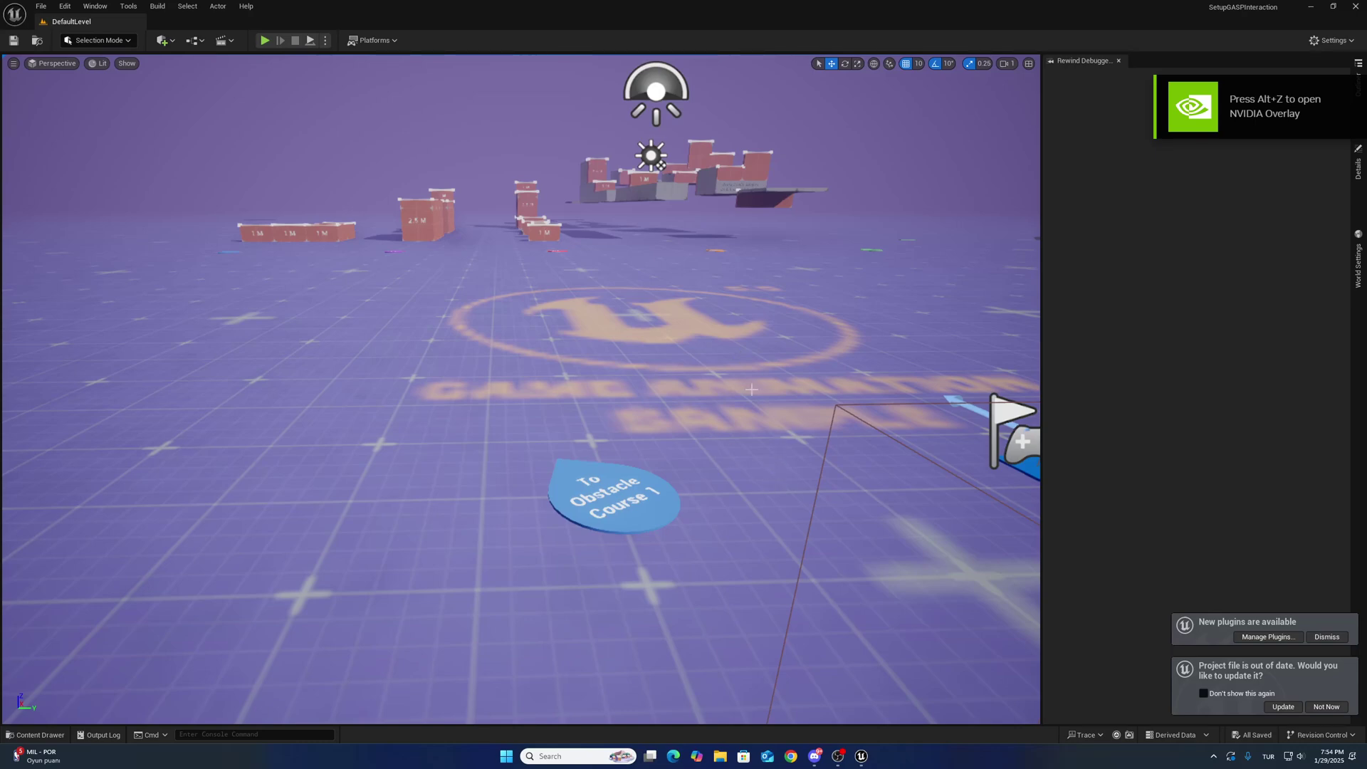
# Update the out-of-date SetupGASPInteraction project file.
pyautogui.moveTo(751, 389); pyautogui.dragTo(751, 318, button='right')
pyautogui.press('w')
pyautogui.click(1284, 707)
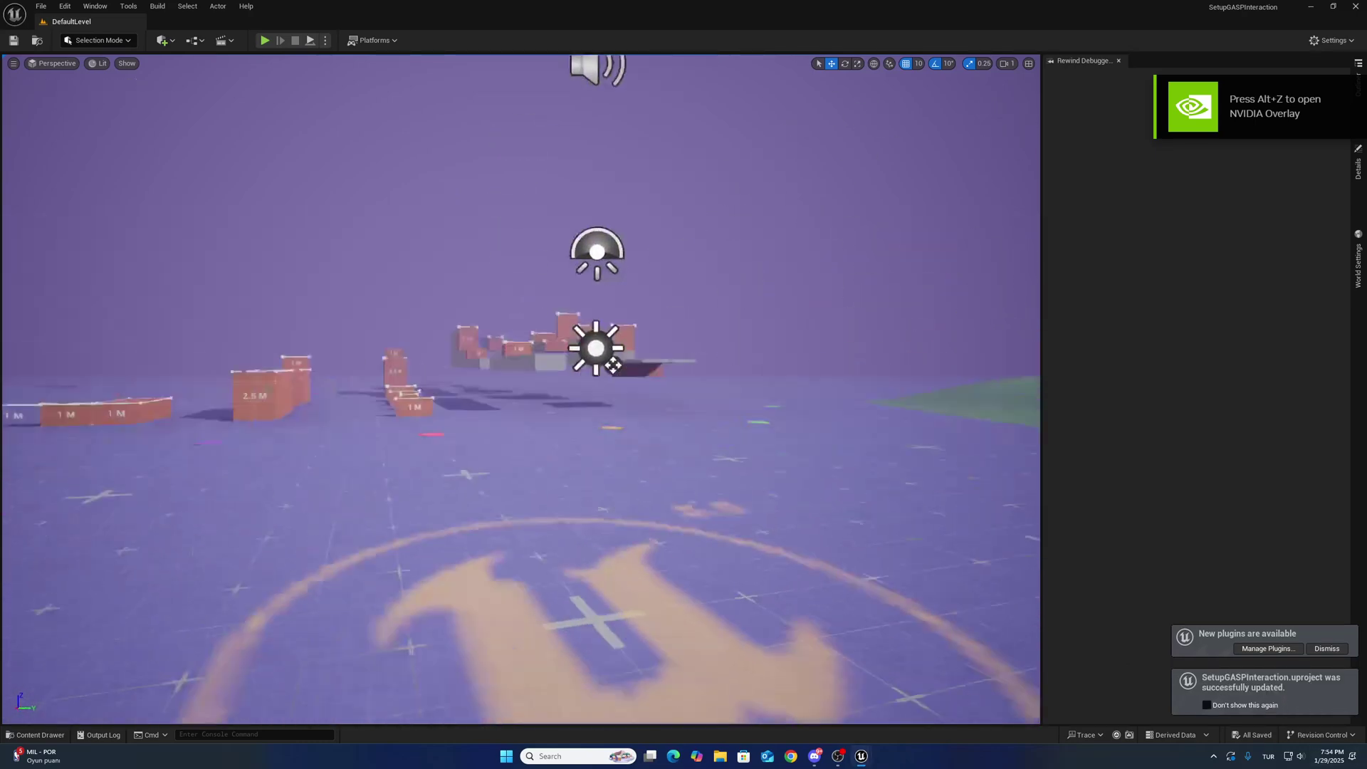
# Search the project's plugins for "inter" to check that Interaction System is enabled.
pyautogui.click(1258, 649)
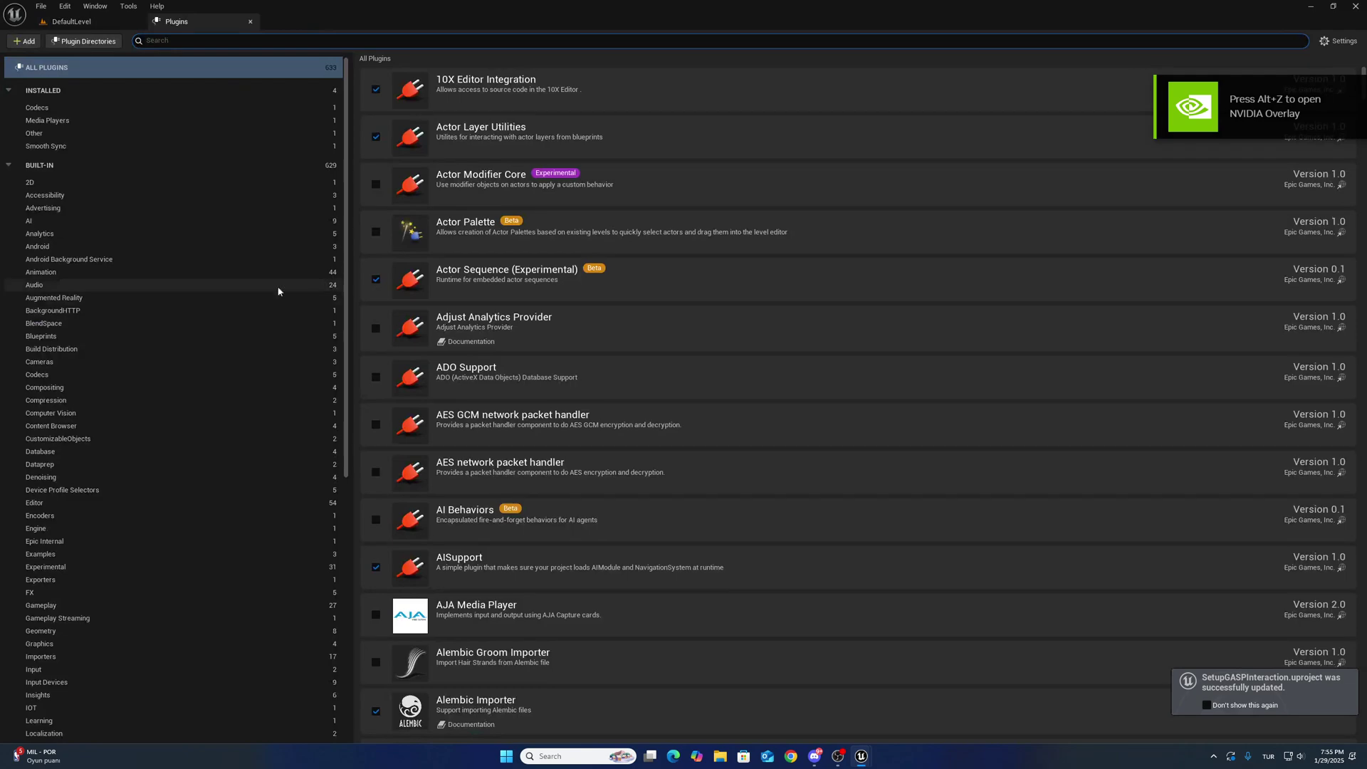
pyautogui.click(189, 41)
pyautogui.write('inter')
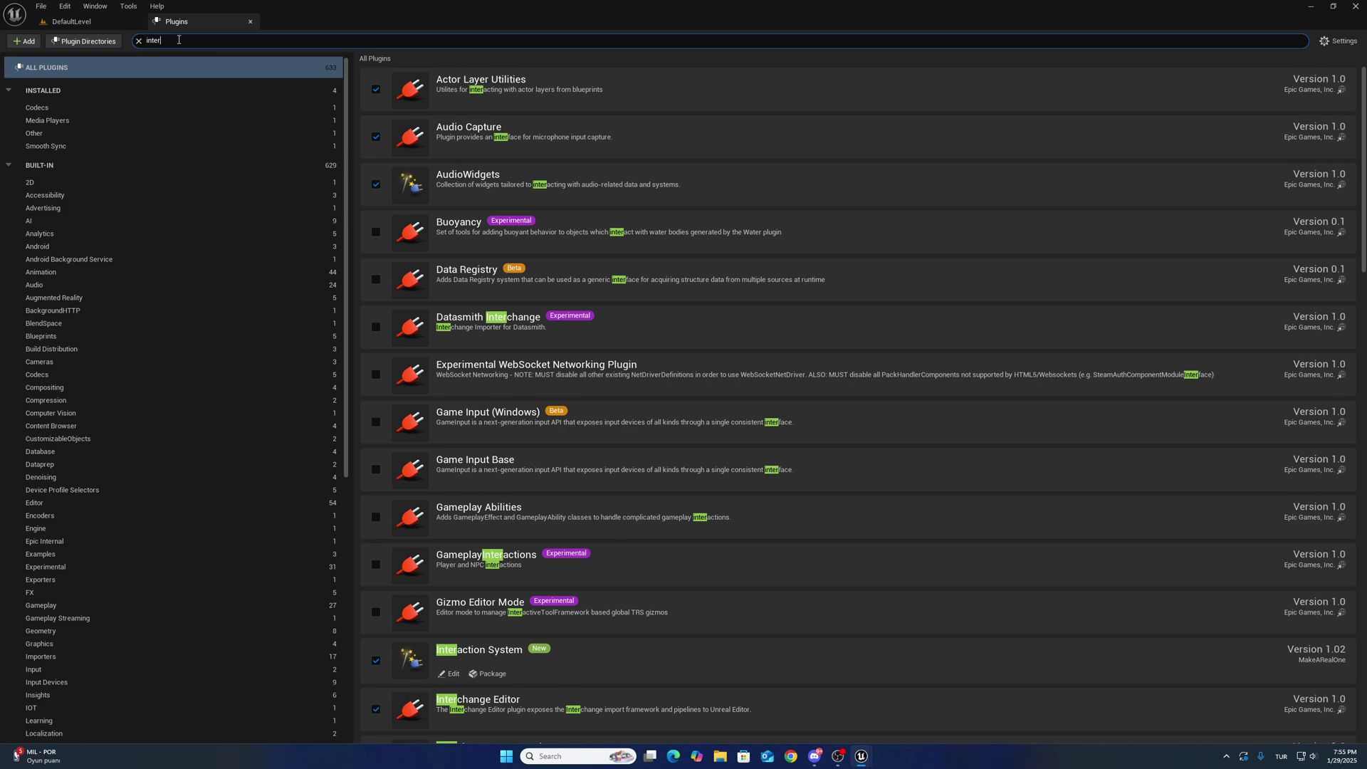
# Search the plugins for "warp" to check the Animation Warping and Motion Warping plugins, and close the plugin list.
pyautogui.moveTo(178, 40); pyautogui.dragTo(70, 44)
pyautogui.press('BackSpace')
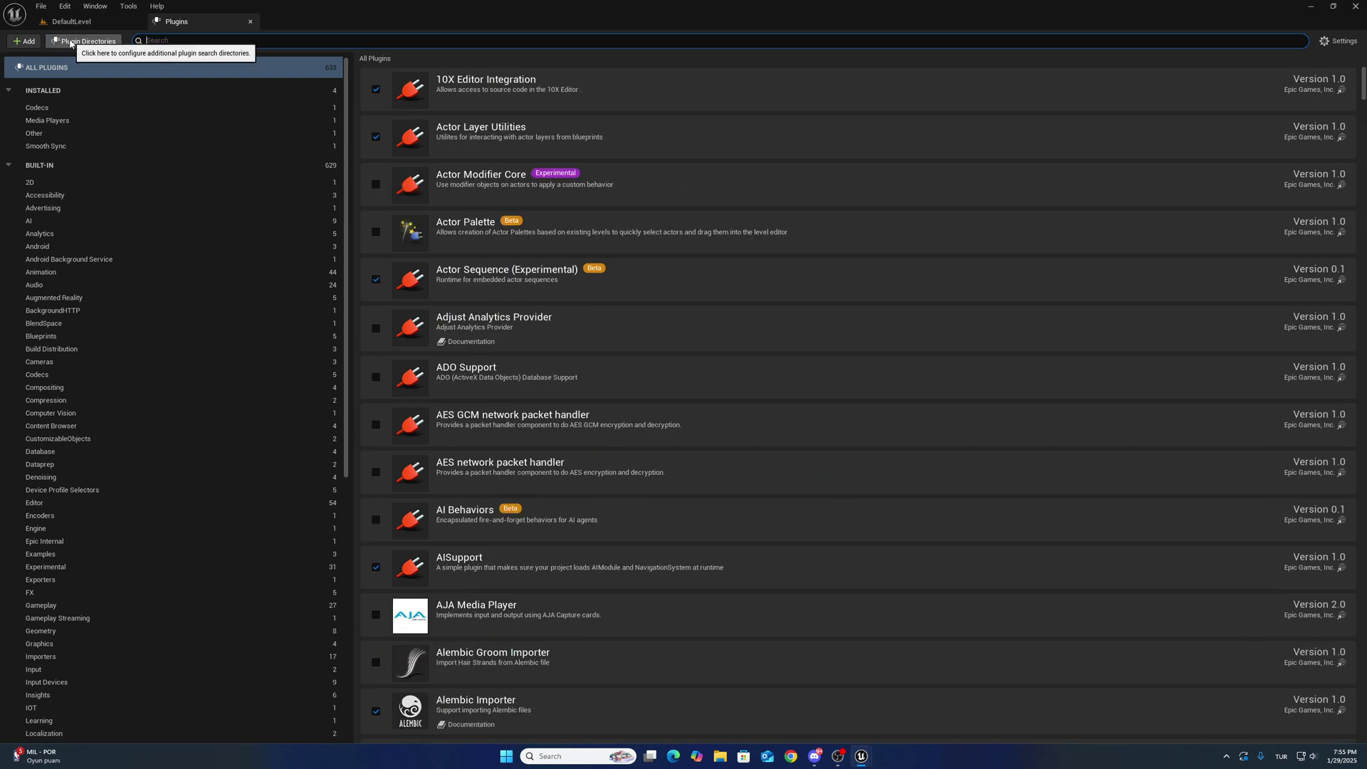
pyautogui.write('warp')
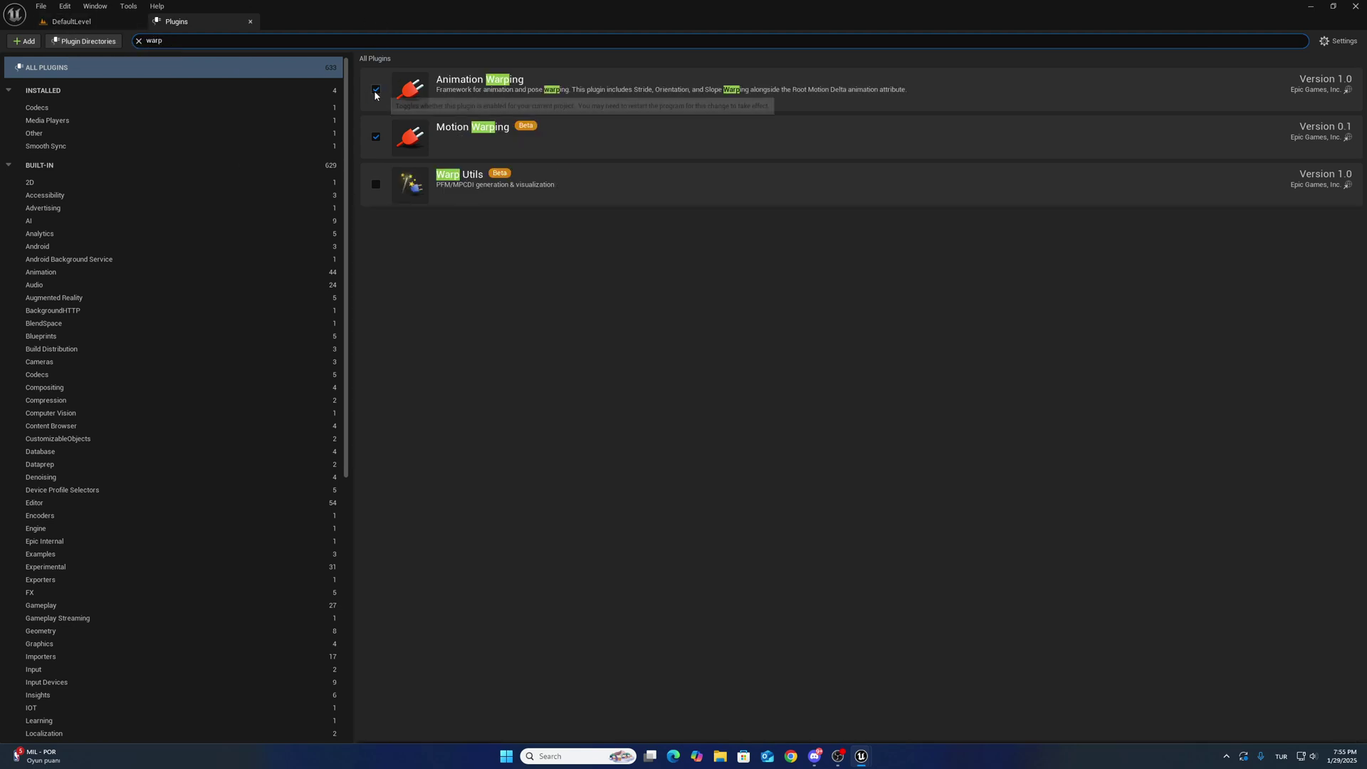
pyautogui.click(507, 384)
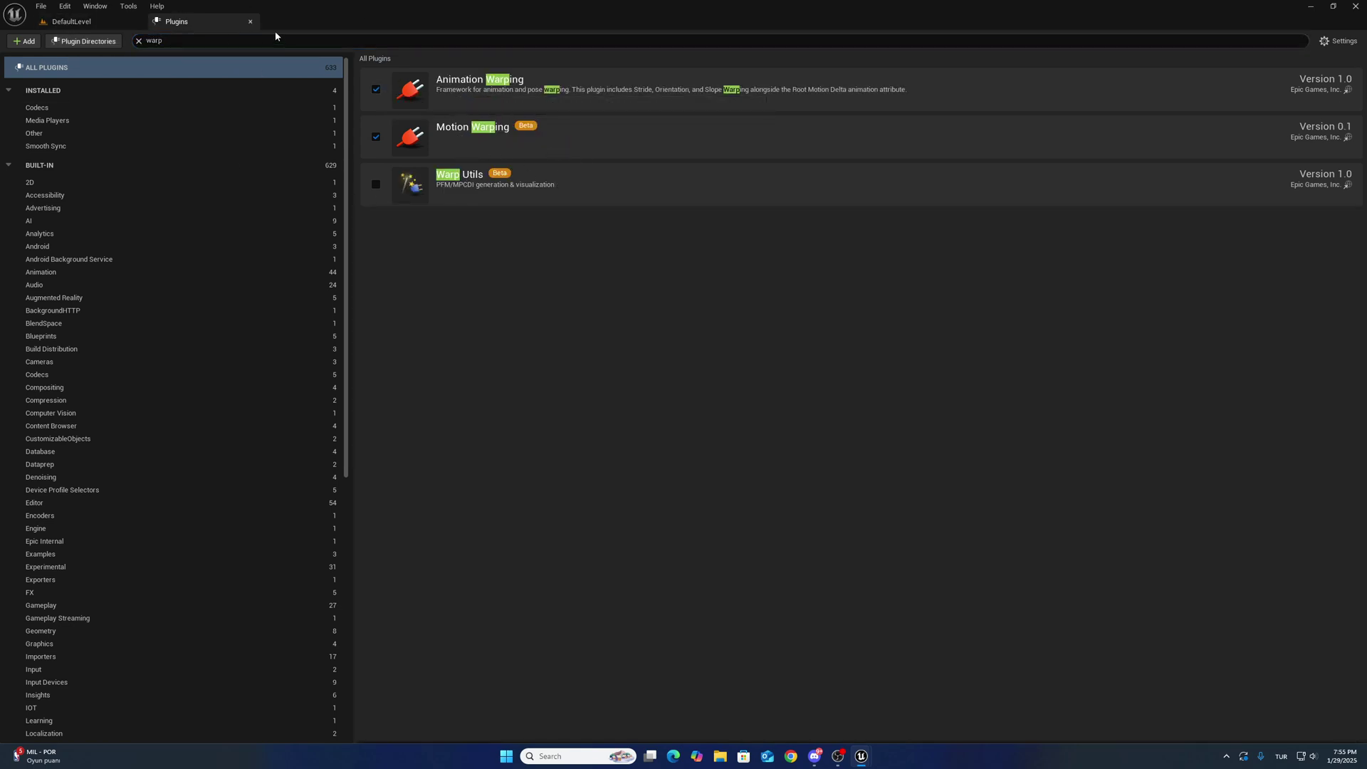
pyautogui.click(251, 22)
# Add an entry to the project's Gameplay Tag Table List and assign the GameplayTags data table to it.
pyautogui.moveTo(362, 402); pyautogui.dragTo(378, 474, button='right')
pyautogui.press('w')
pyautogui.click(65, 7)
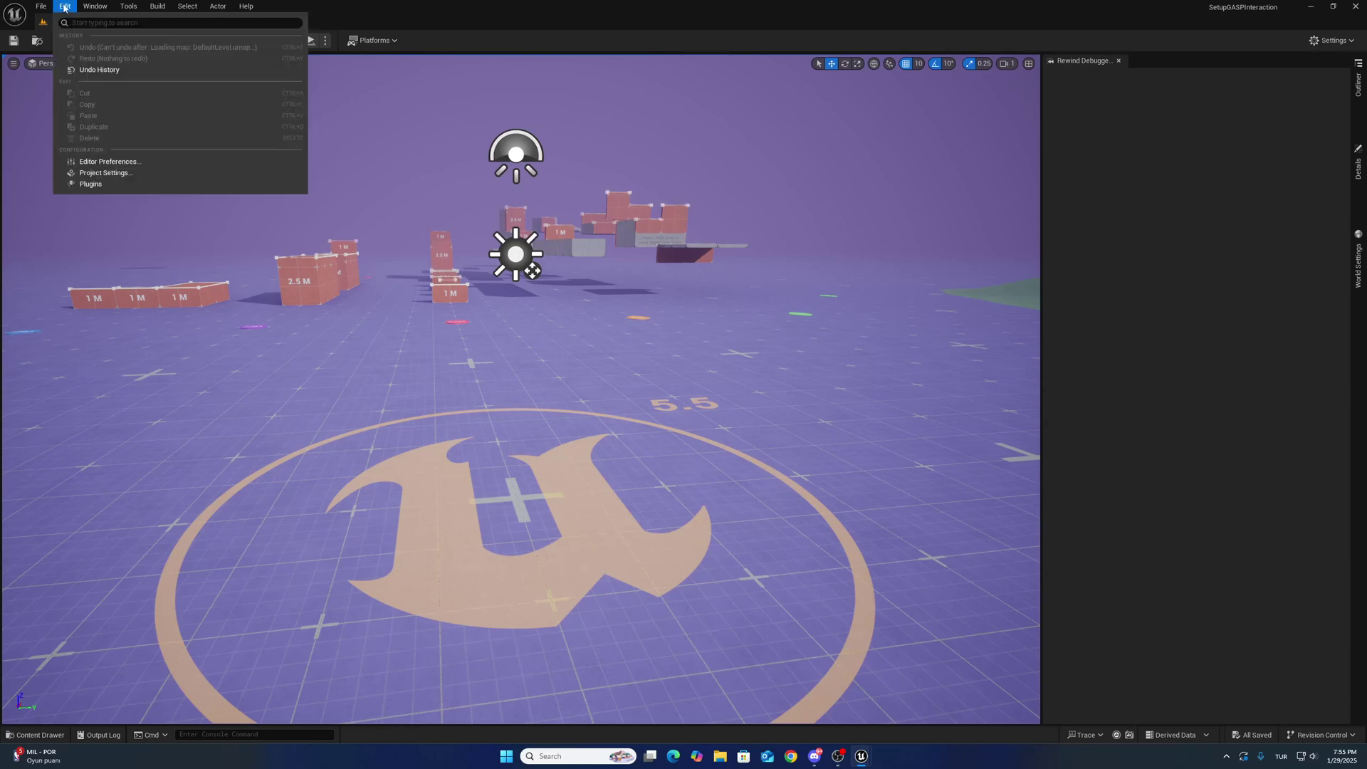
pyautogui.click(113, 180)
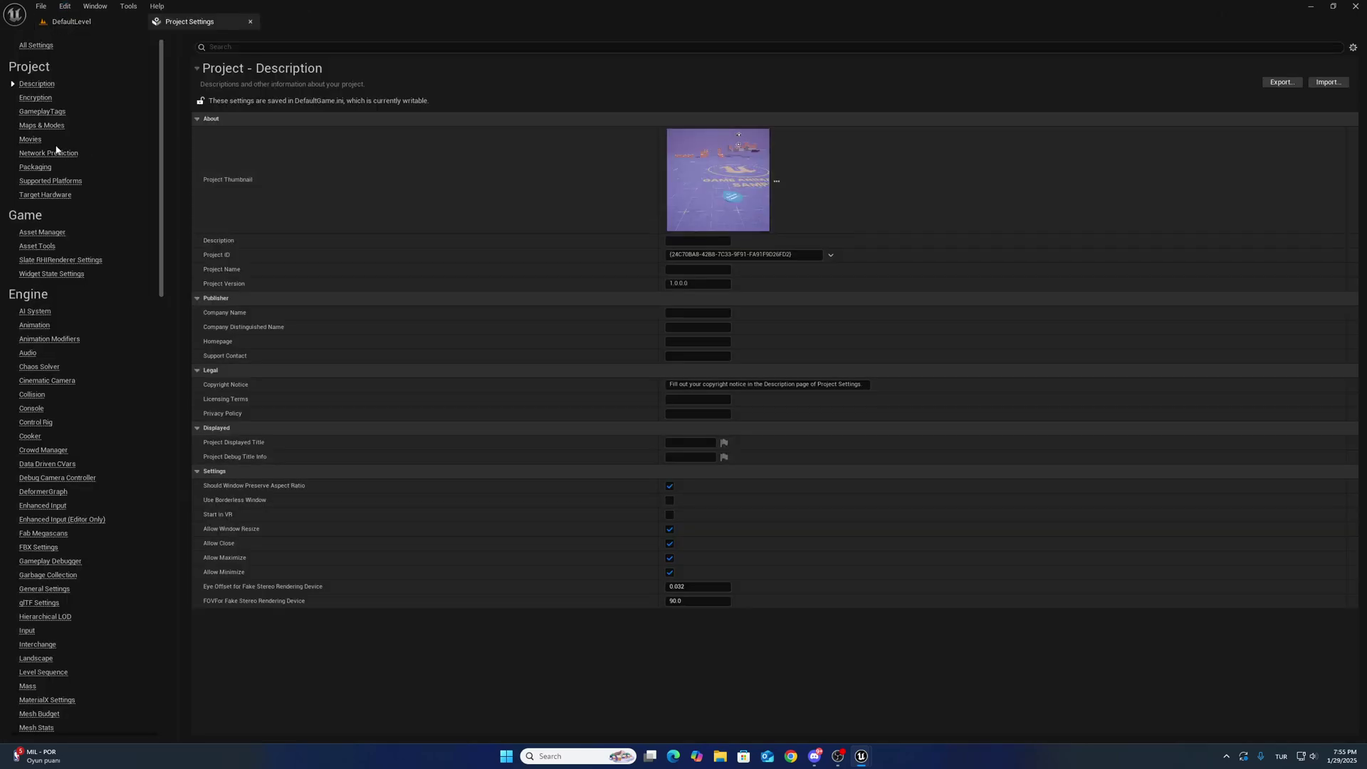
pyautogui.click(42, 112)
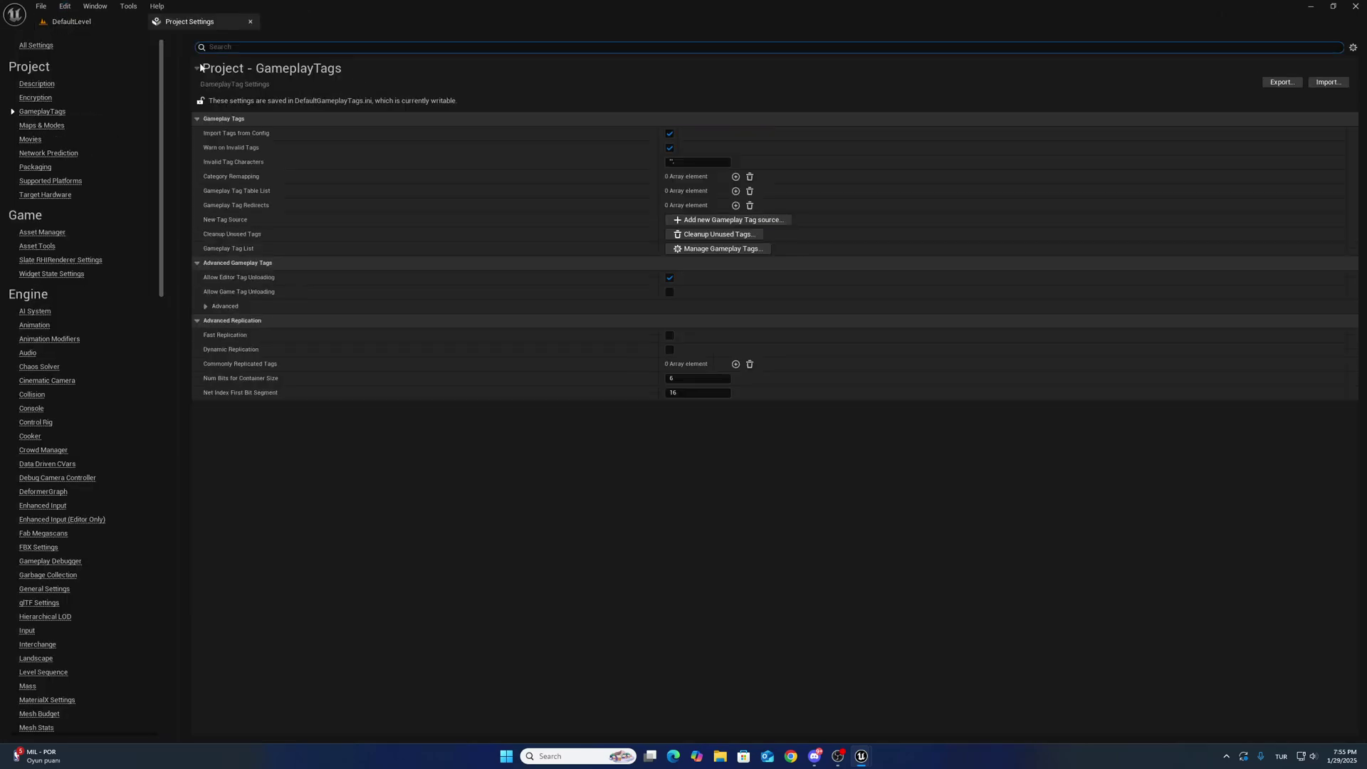
pyautogui.click(736, 192)
pyautogui.click(729, 208)
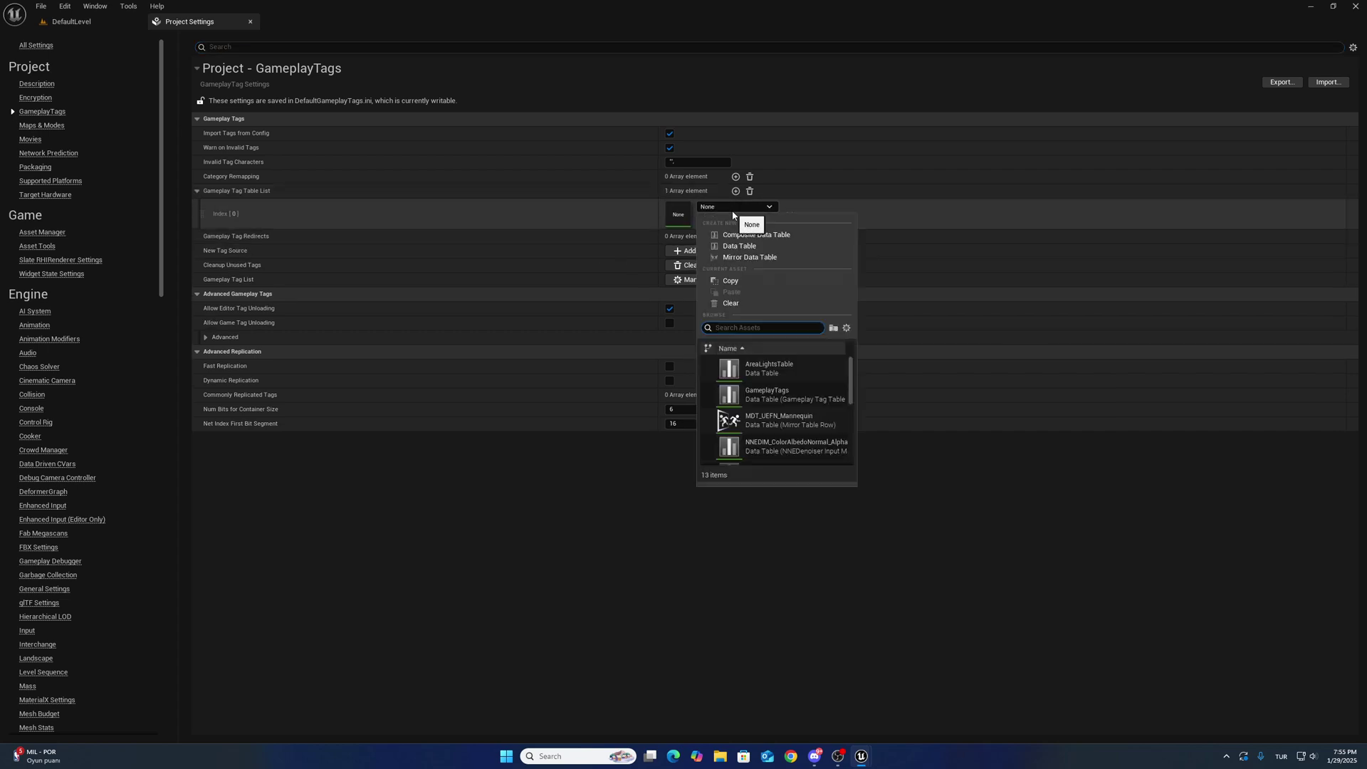
pyautogui.click(777, 397)
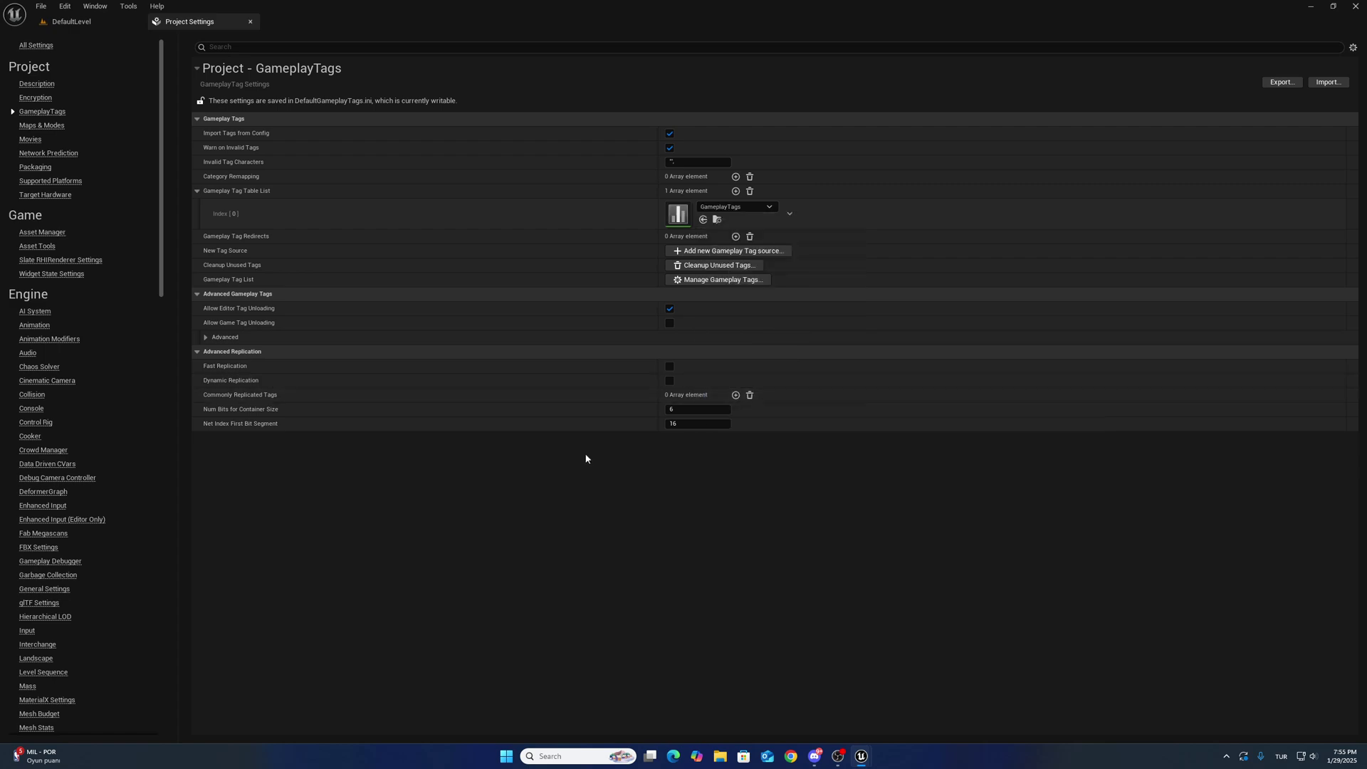
pyautogui.click(249, 21)
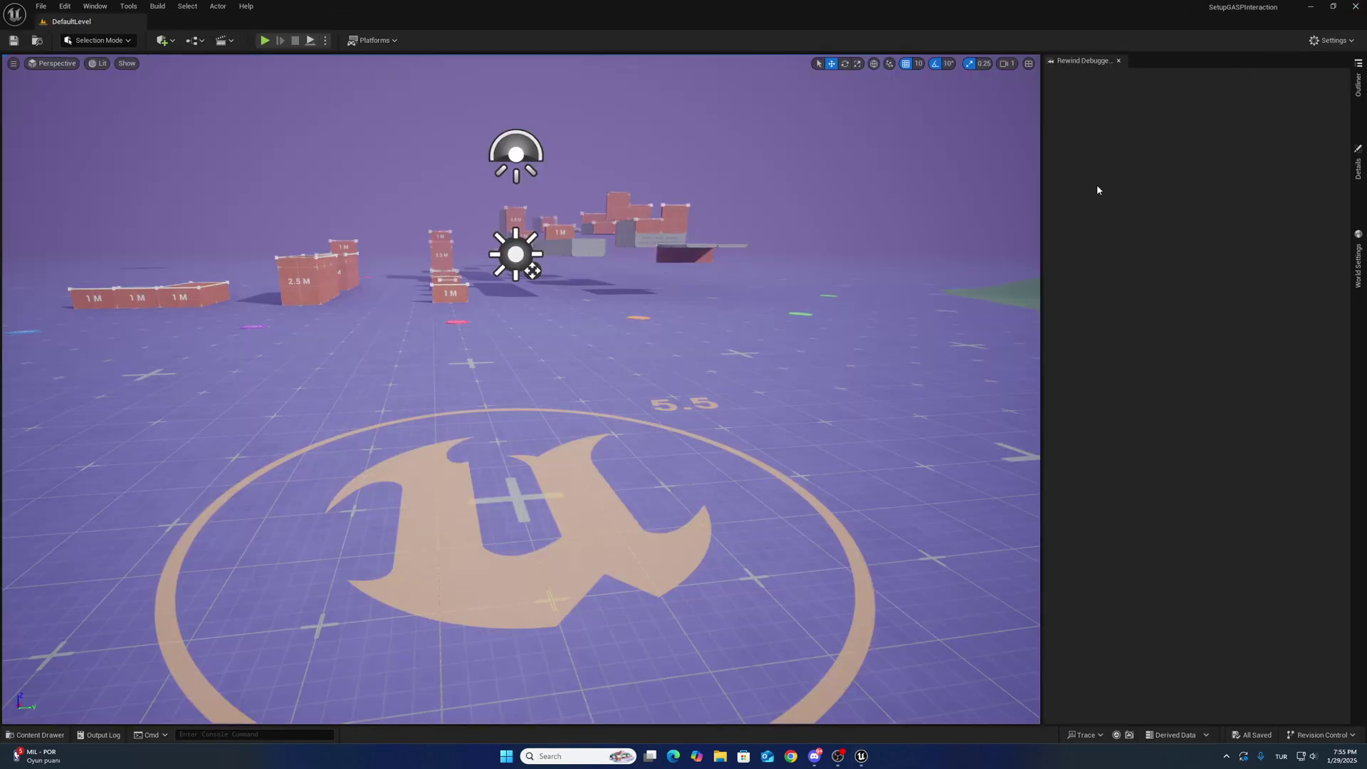
# Close the editor and reopen the SetupGASPInteraction project from its folder.
pyautogui.click(1356, 7)
pyautogui.doubleClick(580, 178)
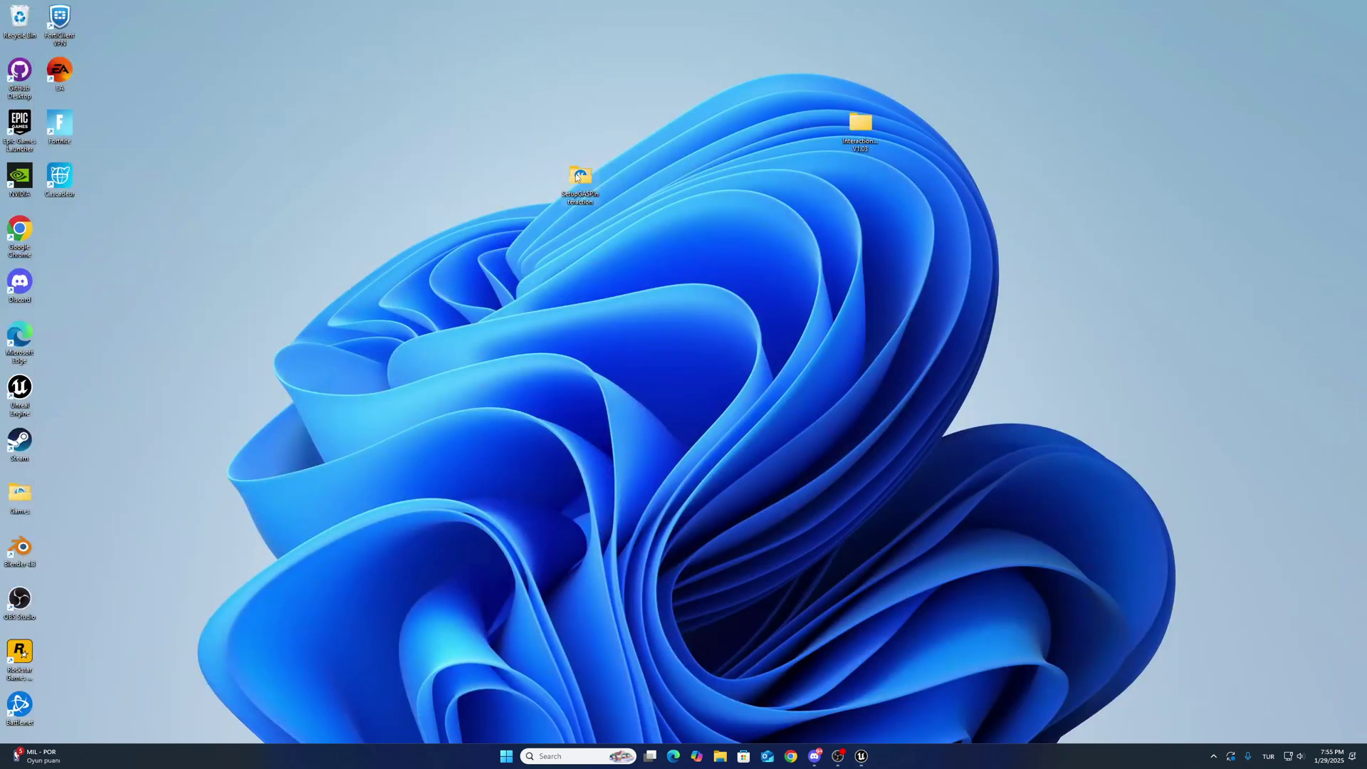
pyautogui.click(907, 409)
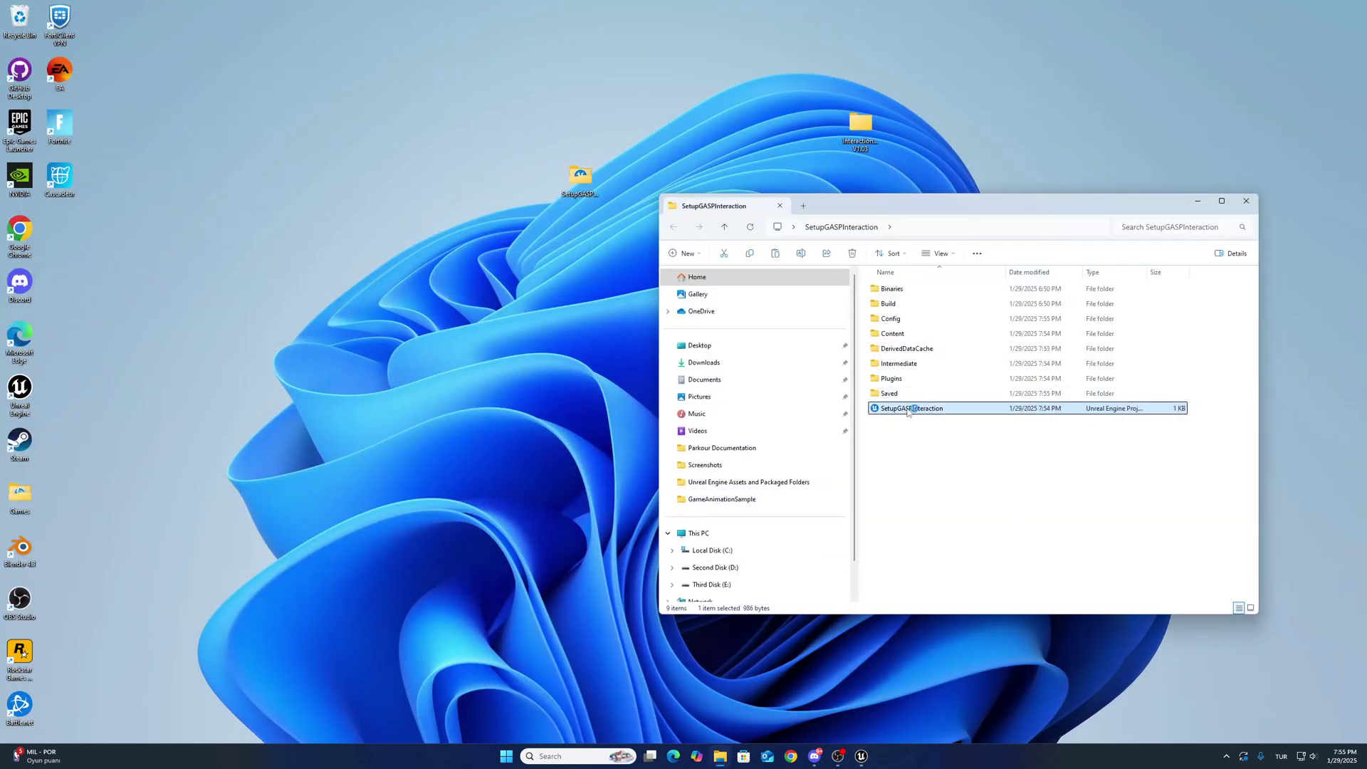
pyautogui.click(1246, 201)
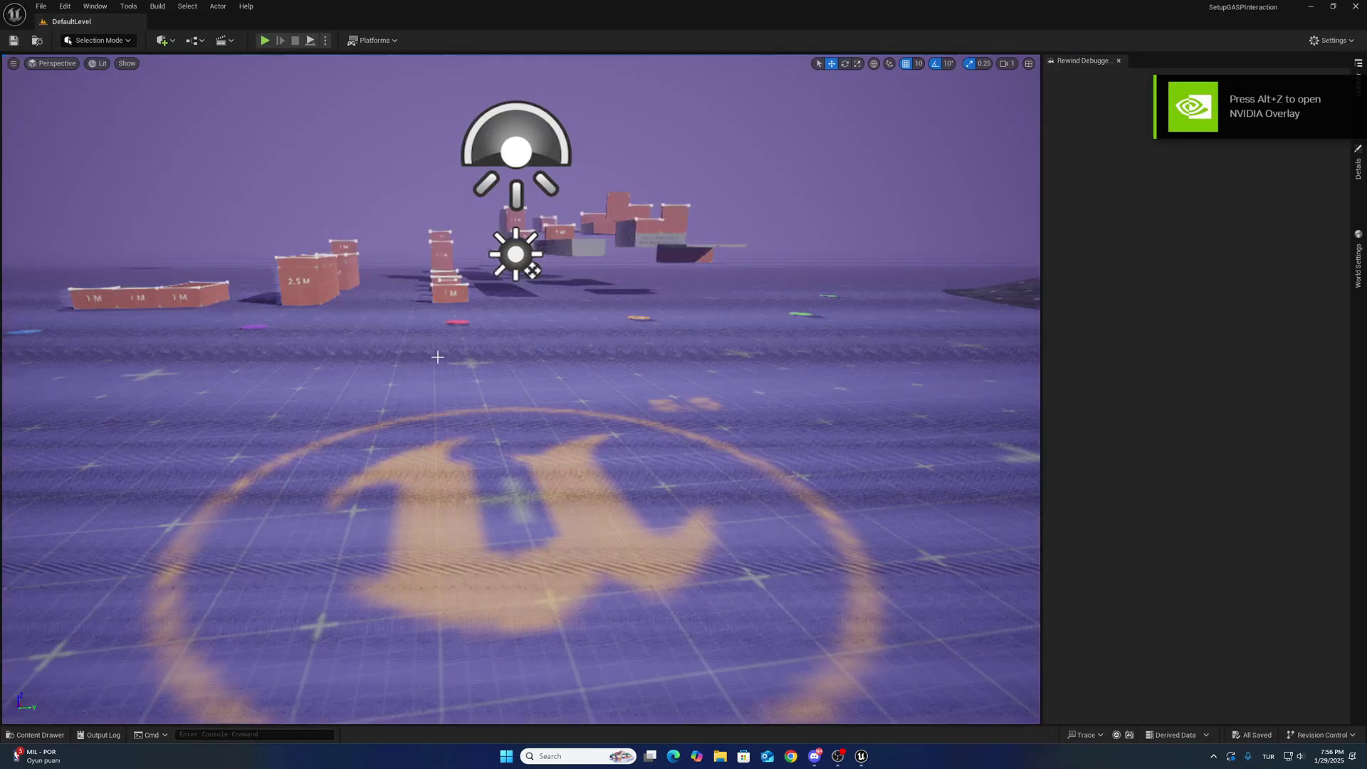
# Open the CBP_SandboxCharacter blueprint from the Content/Blueprints folder.
pyautogui.moveTo(520, 388); pyautogui.dragTo(512, 469, button='right')
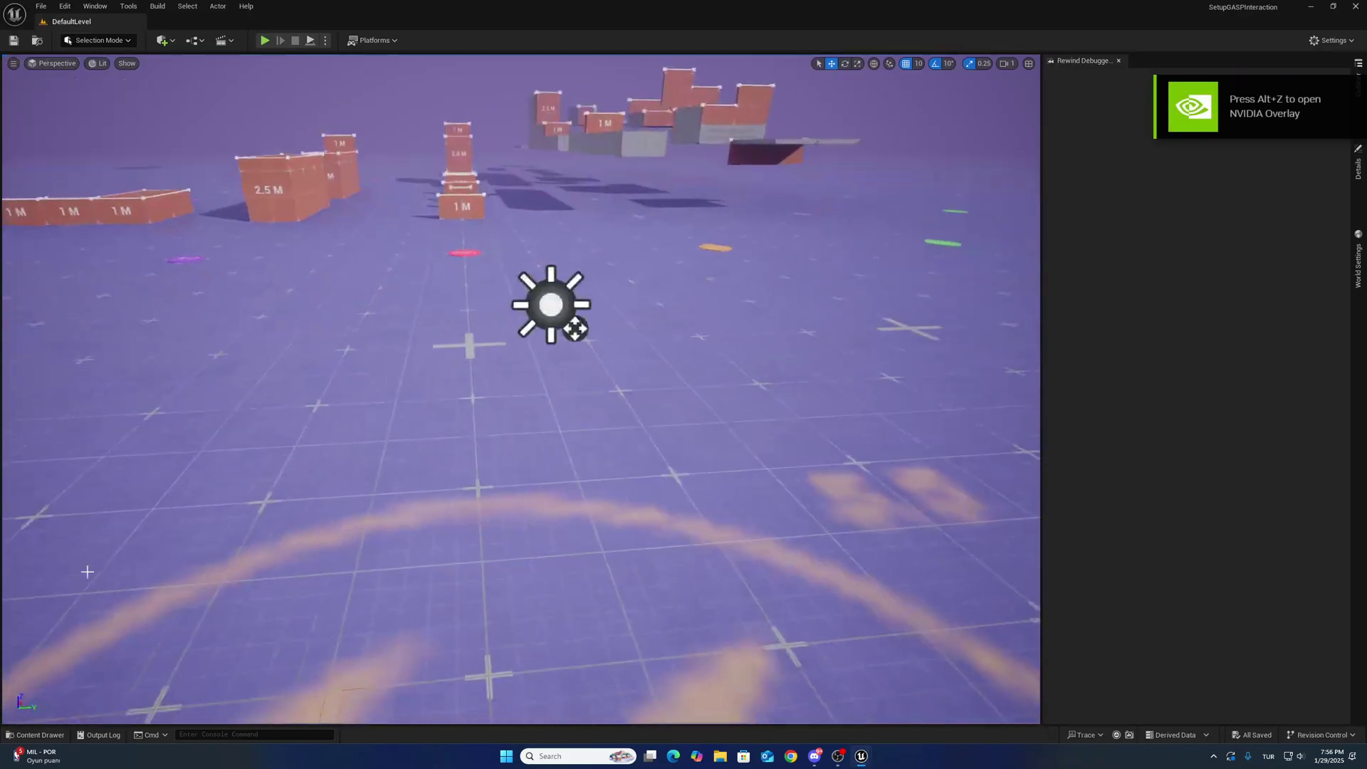
pyautogui.click(37, 734)
pyautogui.doubleClick(183, 583)
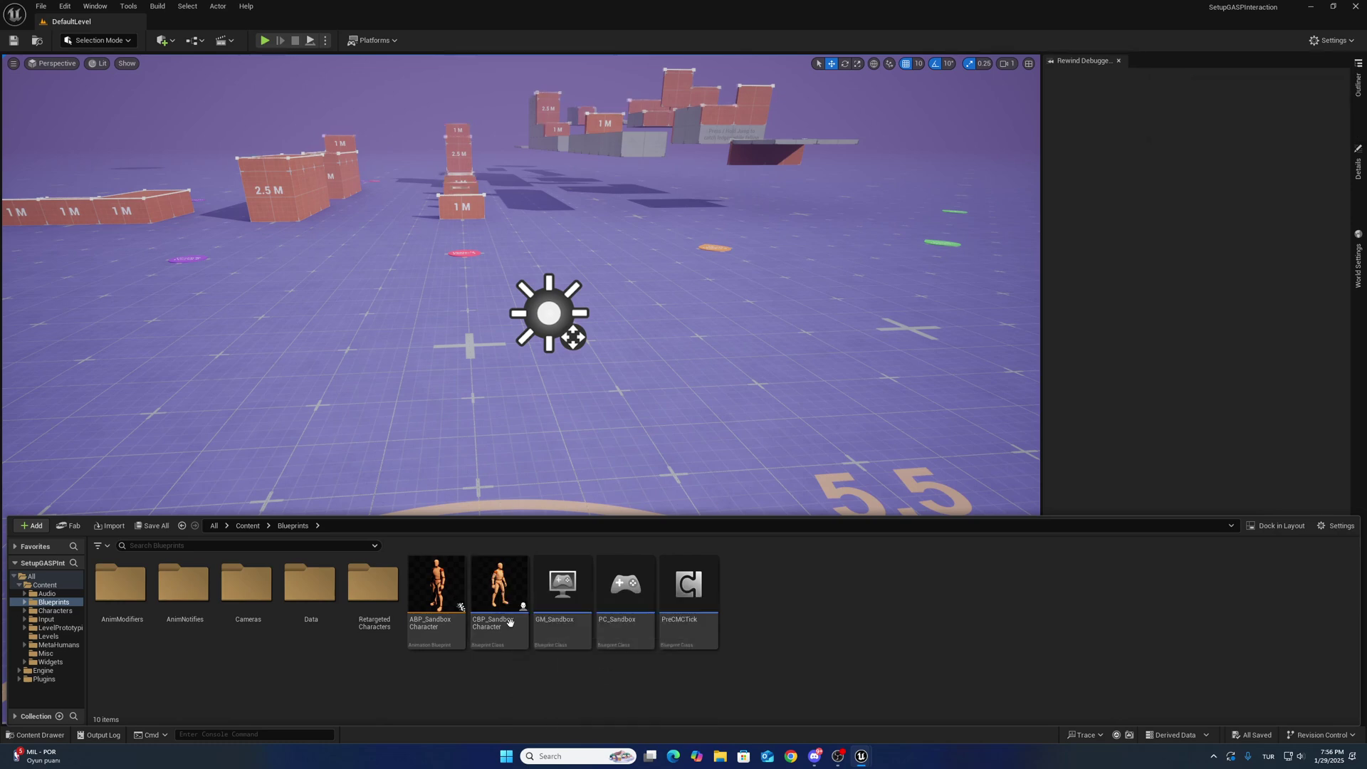
pyautogui.click(500, 569)
pyautogui.doubleClick(500, 569)
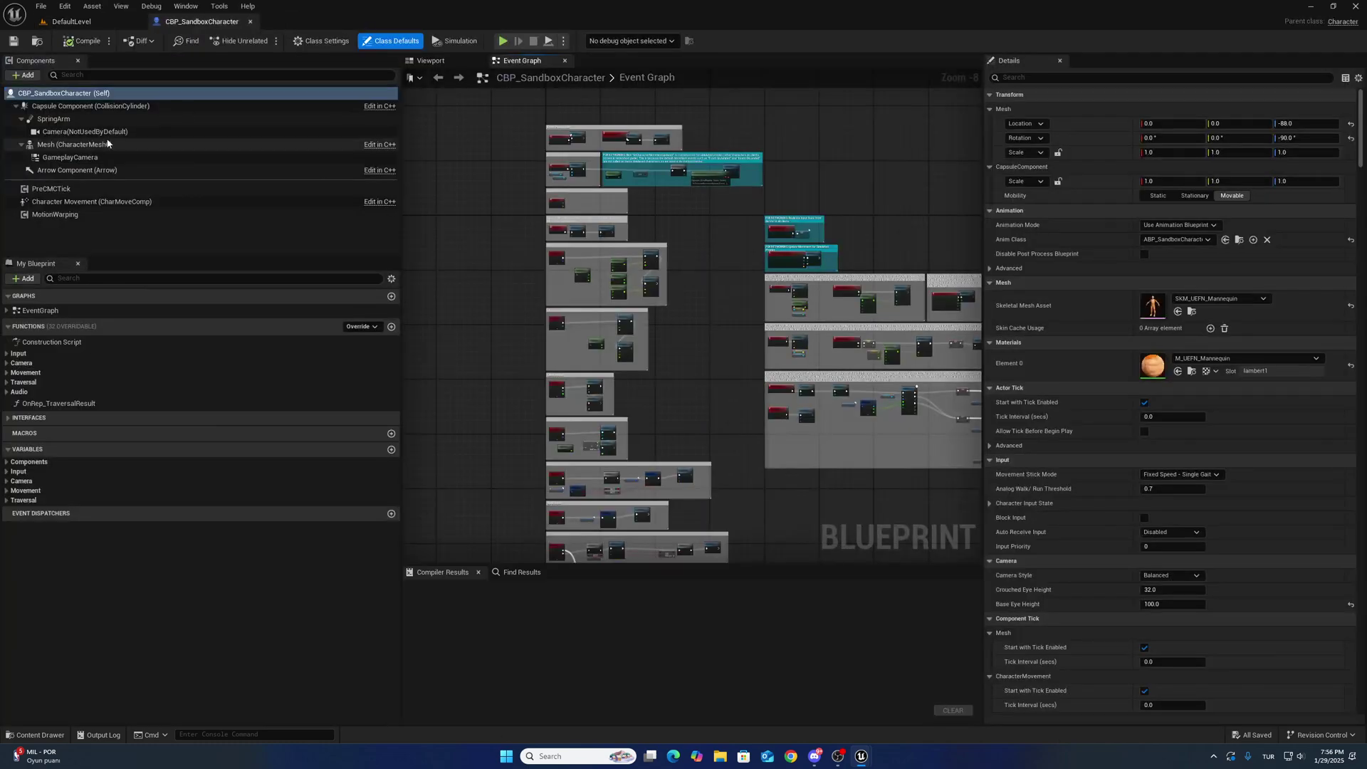
# Set the character Mesh component's Anim Class to ABP_SandboxCharacterInteractionSystem.
pyautogui.click(107, 144)
pyautogui.moveTo(983, 292); pyautogui.dragTo(925, 292)
pyautogui.click(1152, 297)
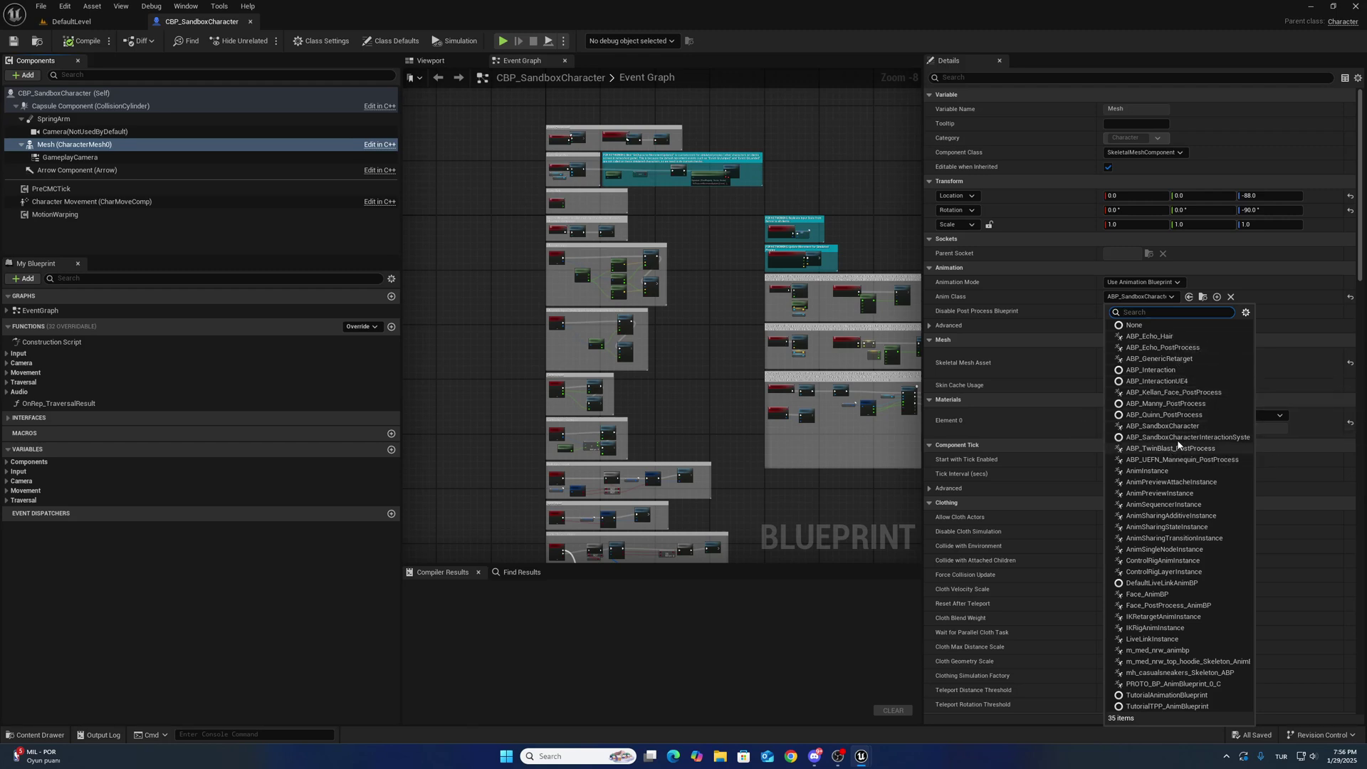
pyautogui.click(1216, 439)
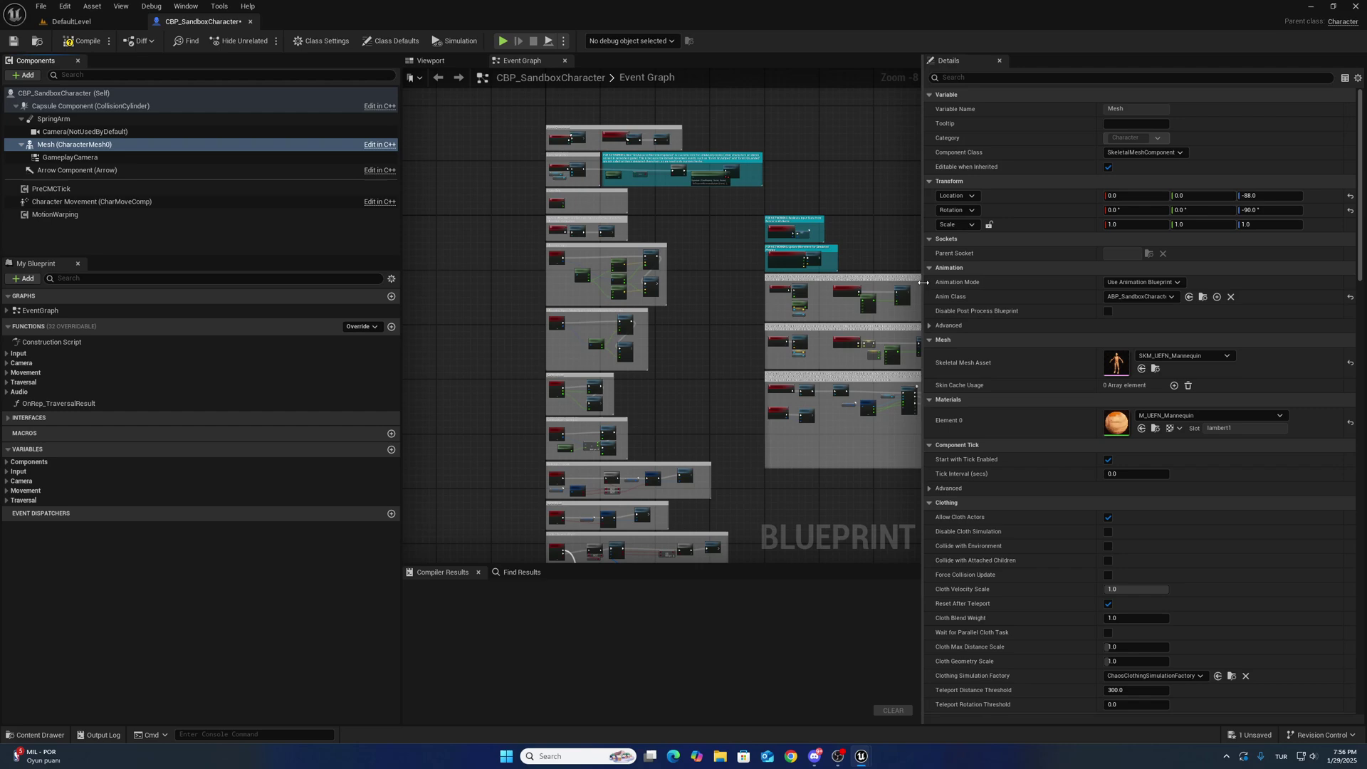
# Locate the assigned ABP_SandboxCharacterInteractionSystem animation blueprint in the plugin content, open it and compile it.
pyautogui.moveTo(923, 282); pyautogui.dragTo(796, 283)
pyautogui.click(1126, 296)
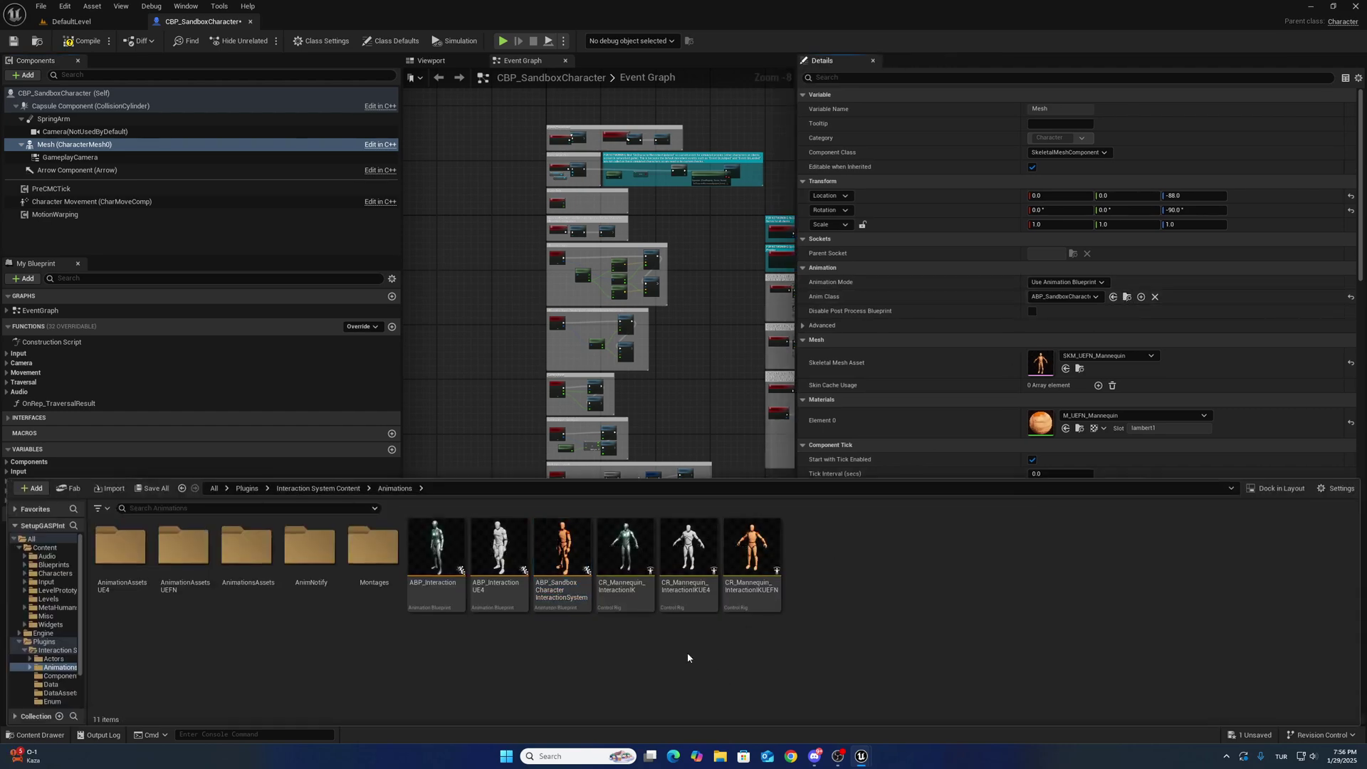
pyautogui.doubleClick(563, 563)
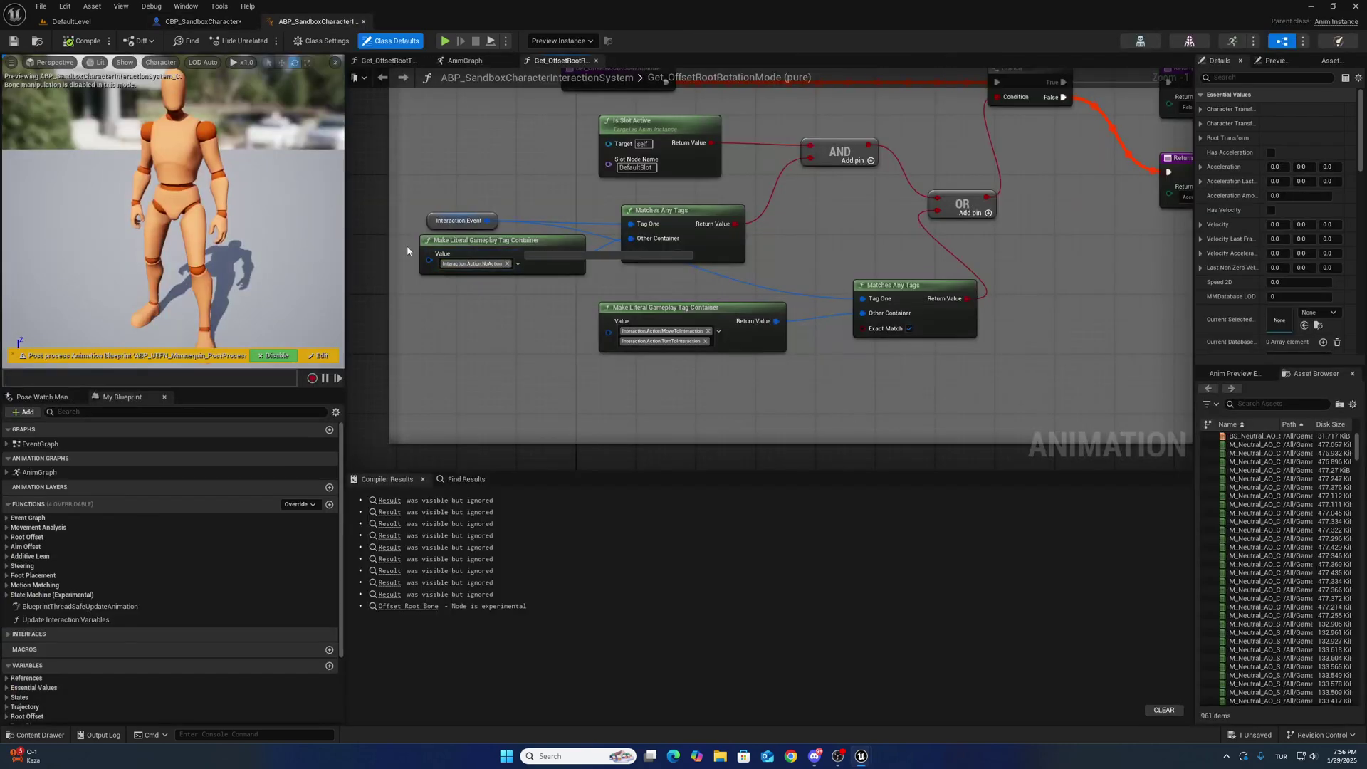
pyautogui.click(80, 44)
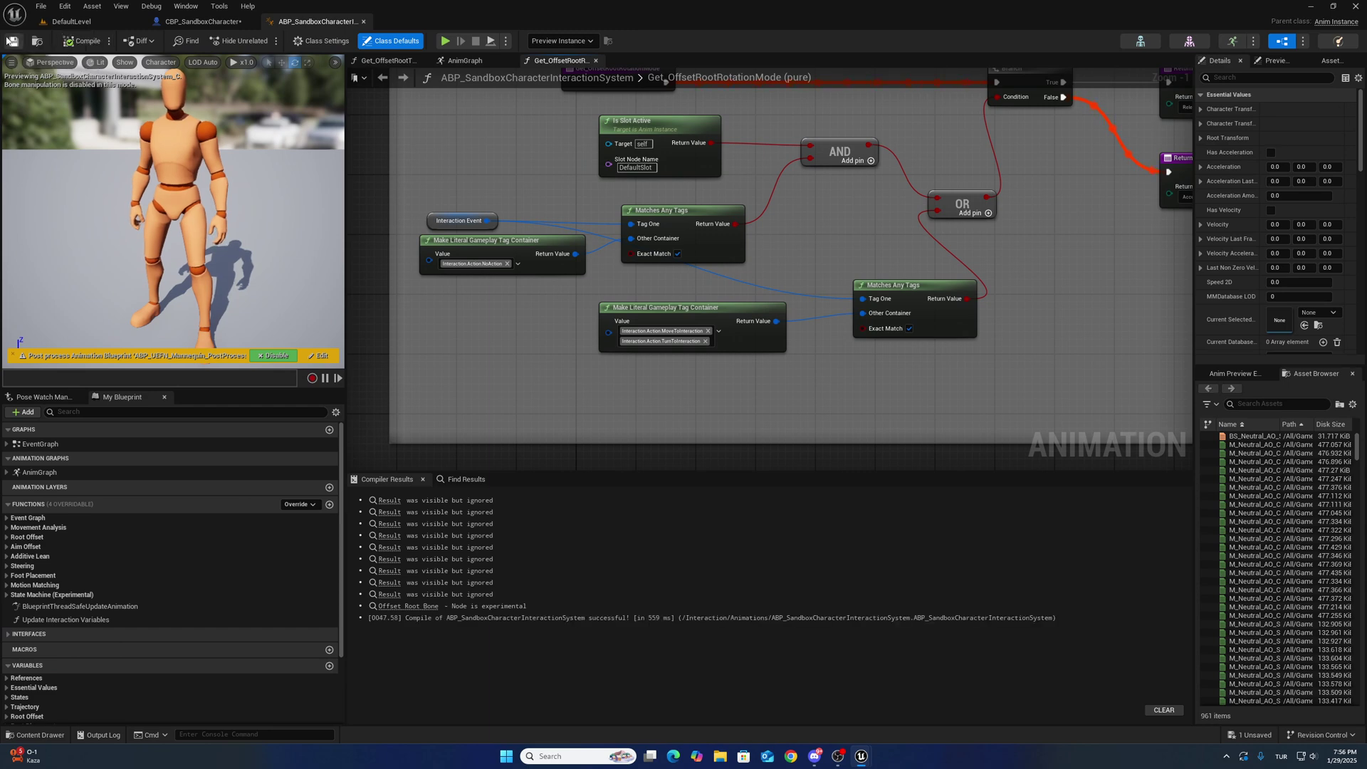
# Close the ABP_SandboxCharacterInteractionSystem animation blueprint and widen the event graph area of CBP_SandboxCharacter.
pyautogui.scroll(-3, 499, 335)
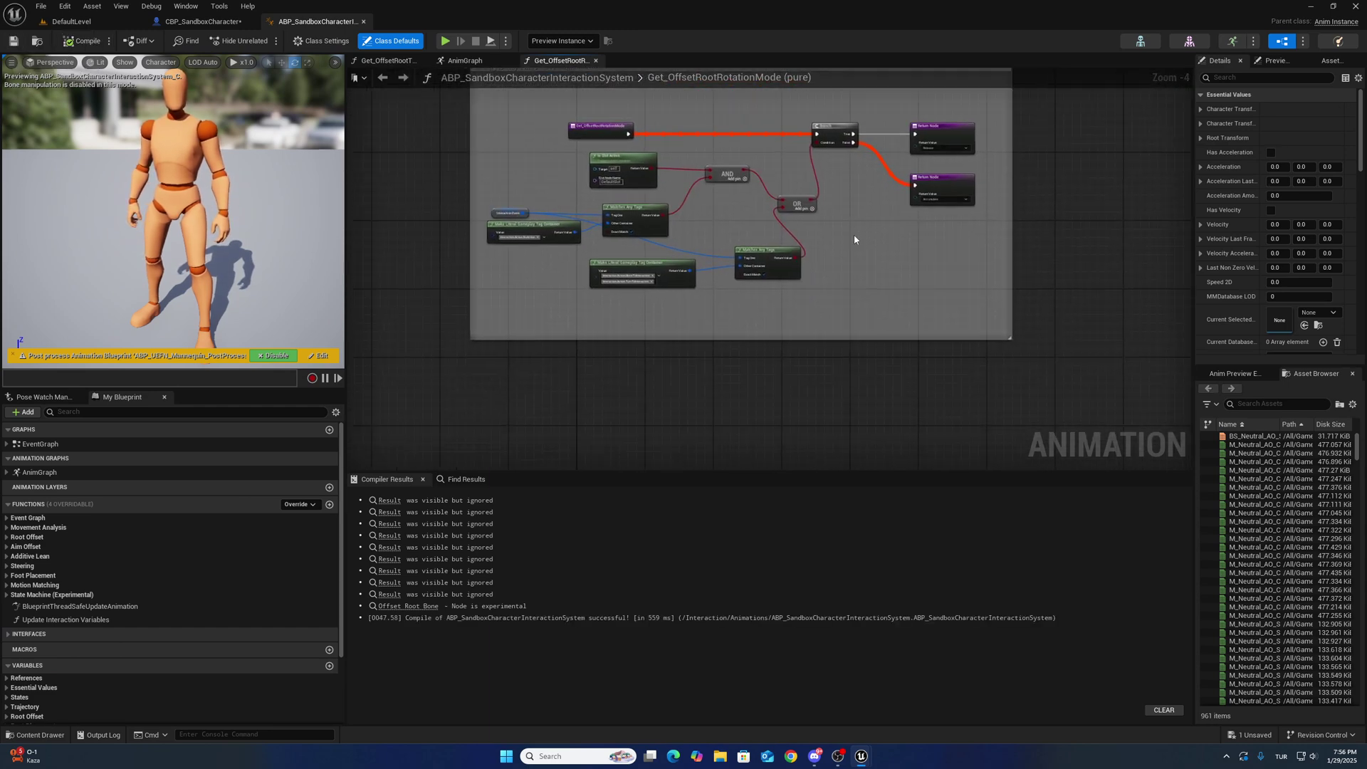
pyautogui.moveTo(549, 304); pyautogui.dragTo(555, 294, button='right')
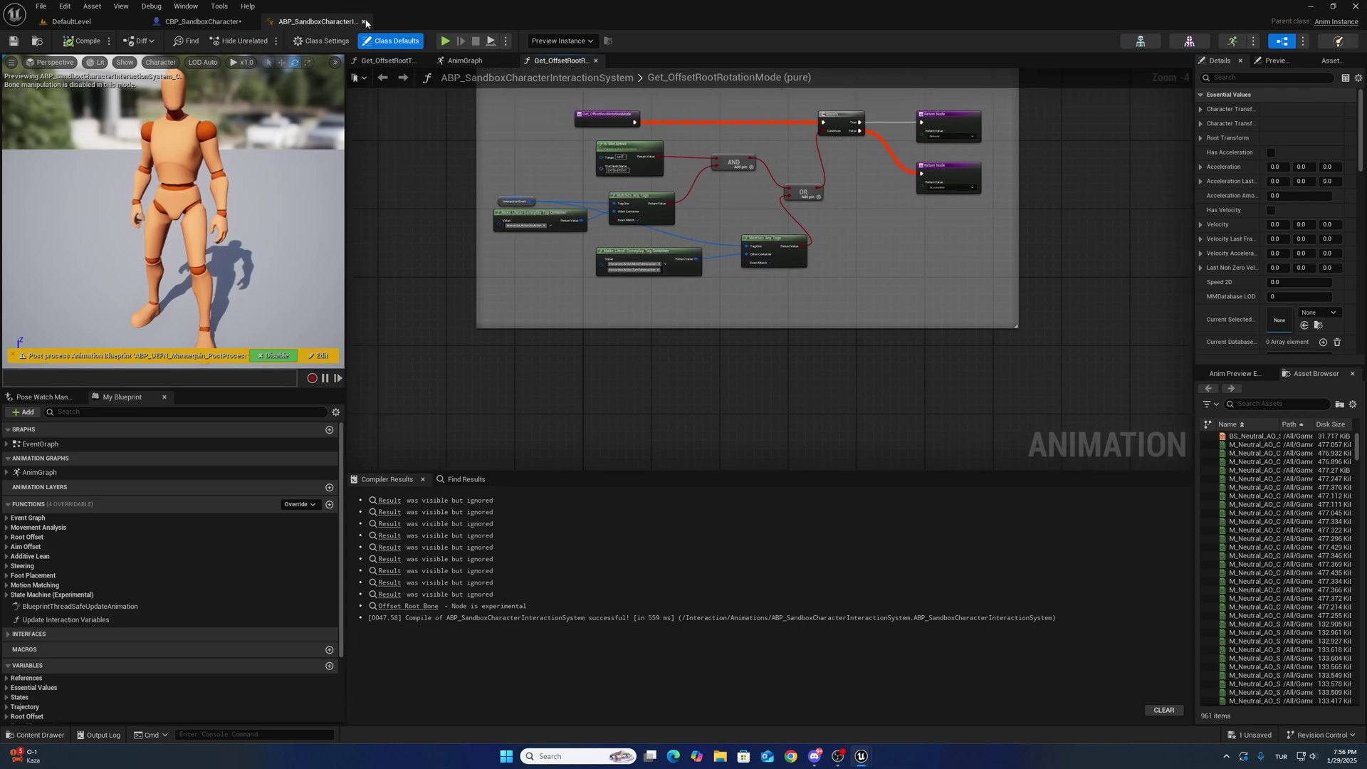
pyautogui.click(365, 21)
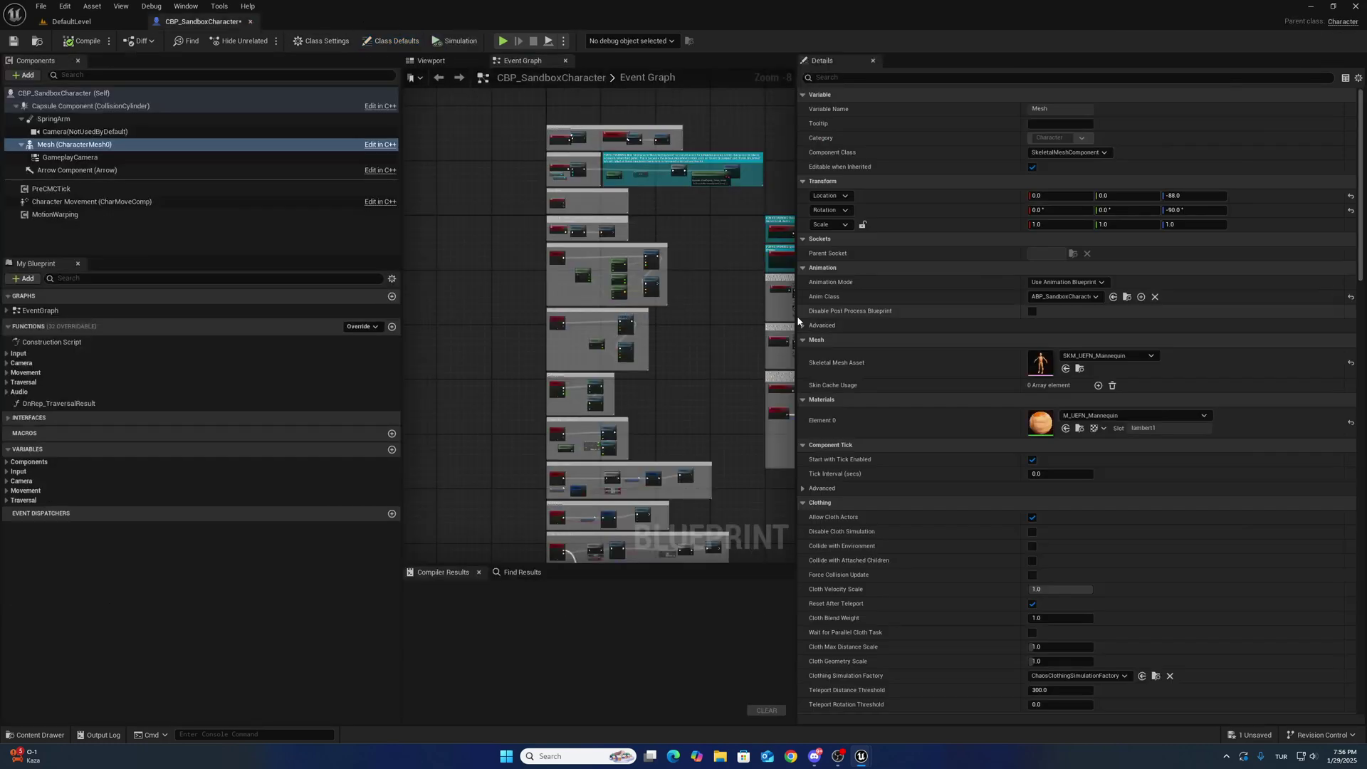
pyautogui.moveTo(797, 315); pyautogui.dragTo(1037, 315)
pyautogui.moveTo(665, 271); pyautogui.dragTo(848, 299, button='right')
pyautogui.scroll(5, 746, 193)
pyautogui.scroll(-4, 848, 299)
pyautogui.moveTo(472, 189); pyautogui.dragTo(303, 125, button='right')
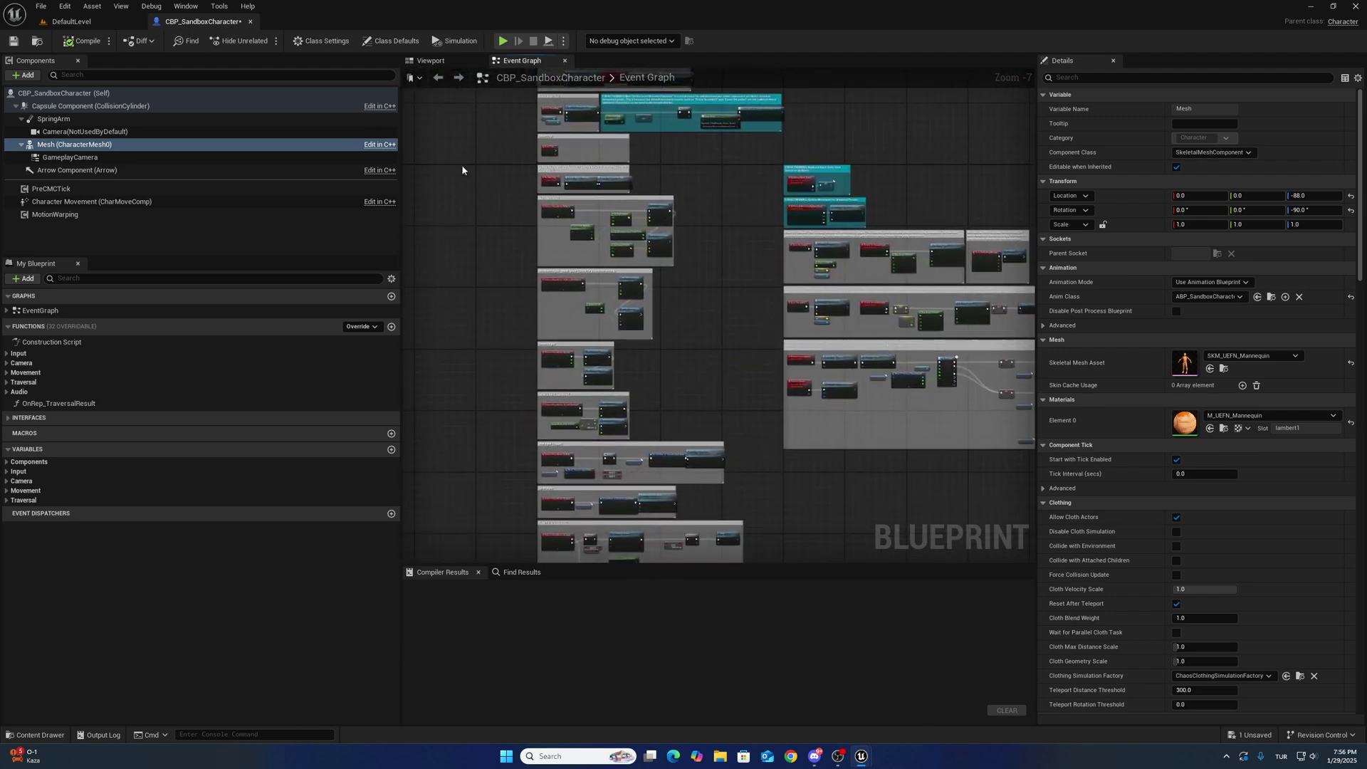
pyautogui.scroll(3, 548, 214)
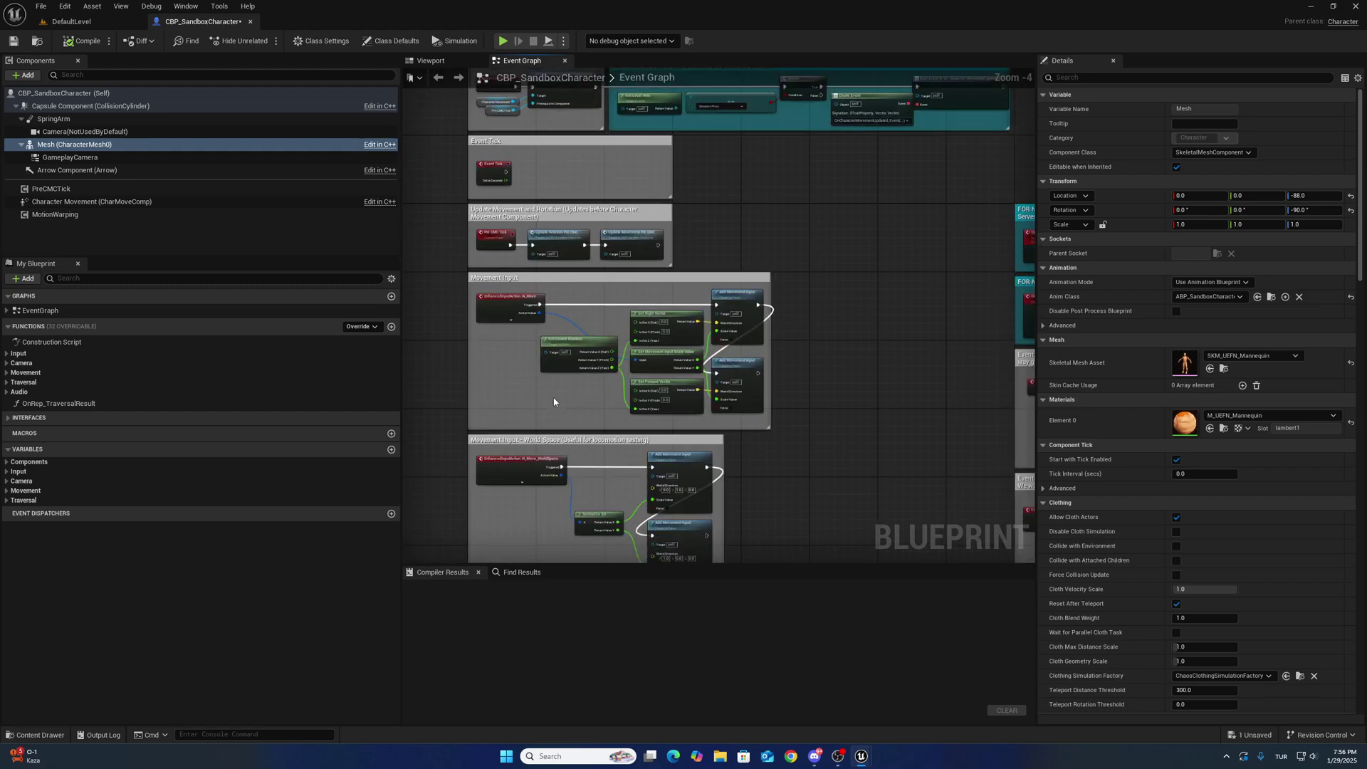
pyautogui.moveTo(614, 394); pyautogui.dragTo(770, 298)
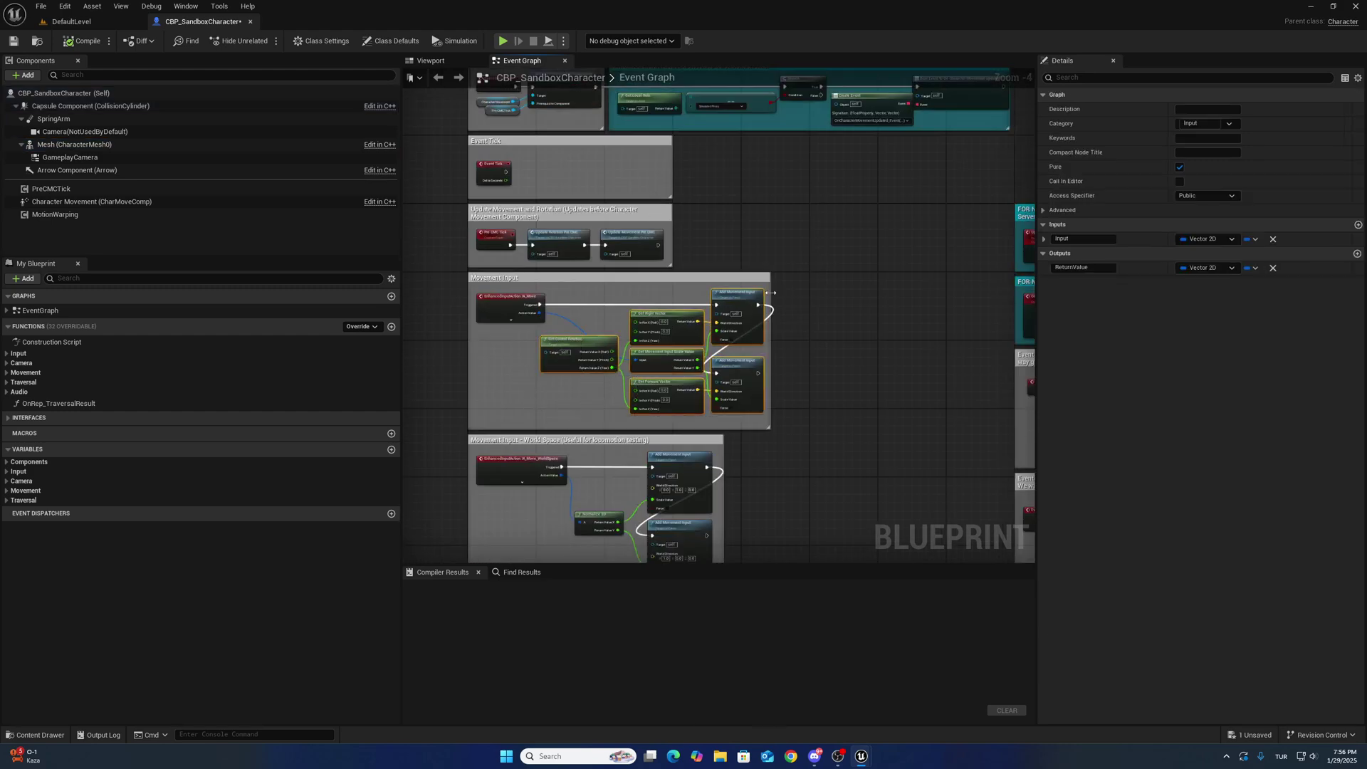
# Add an Interaction Component to the sandbox character, select it and compile the blueprint.
pyautogui.click(23, 74)
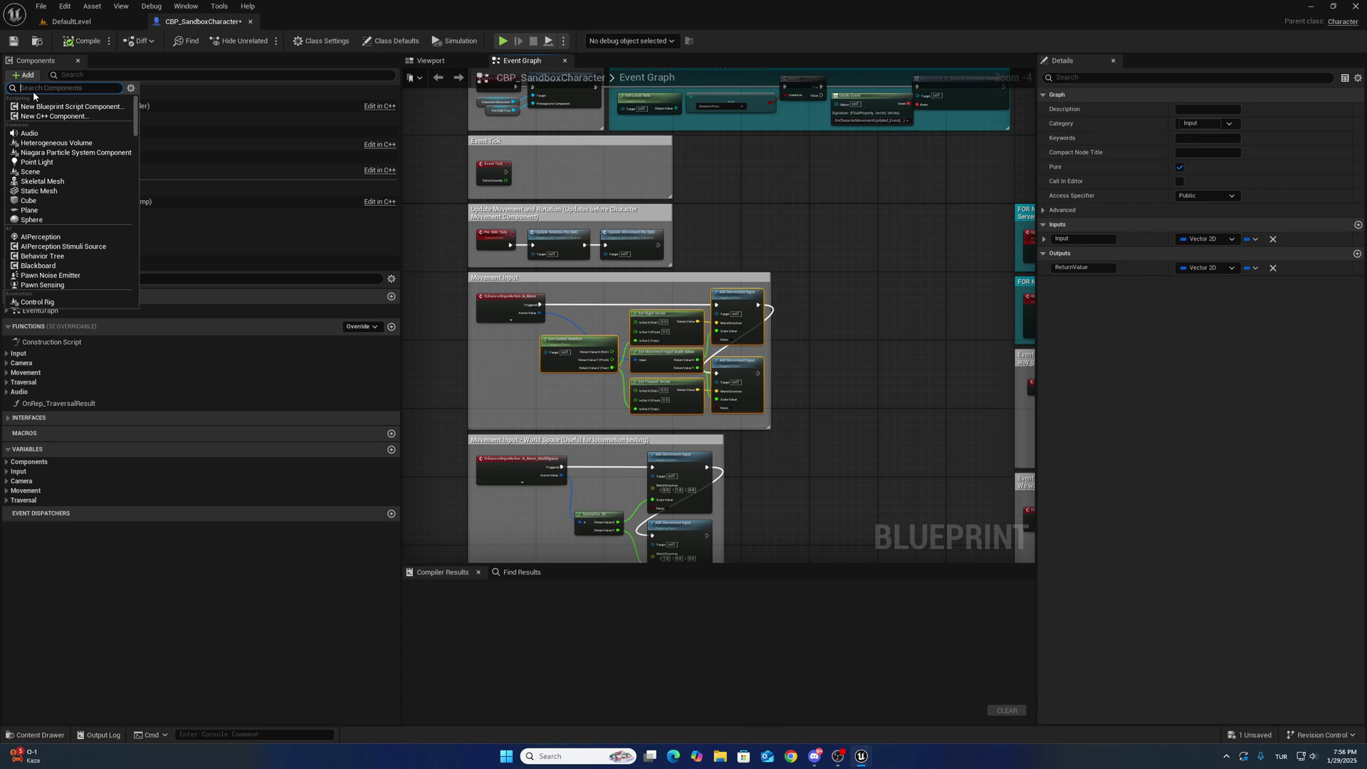
pyautogui.write('intera')
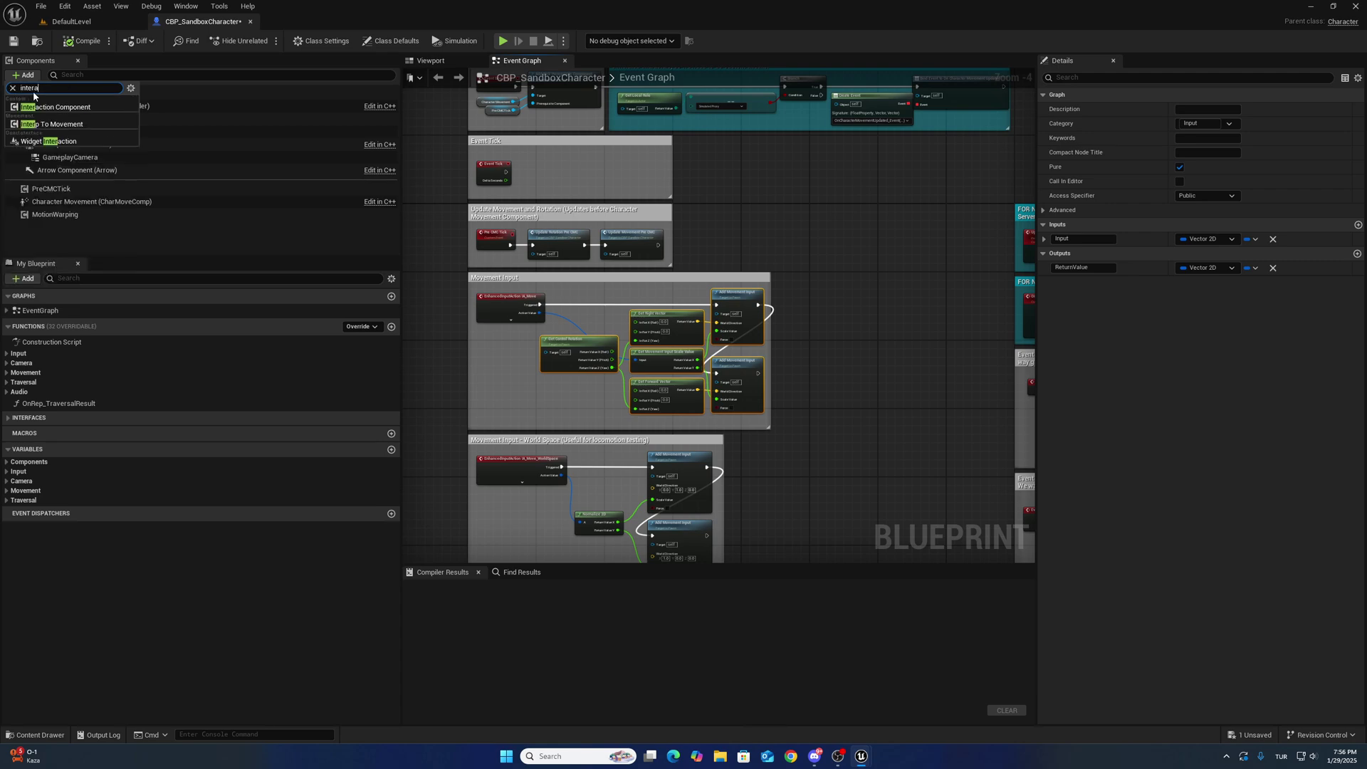
pyautogui.click(45, 107)
pyautogui.click(94, 240)
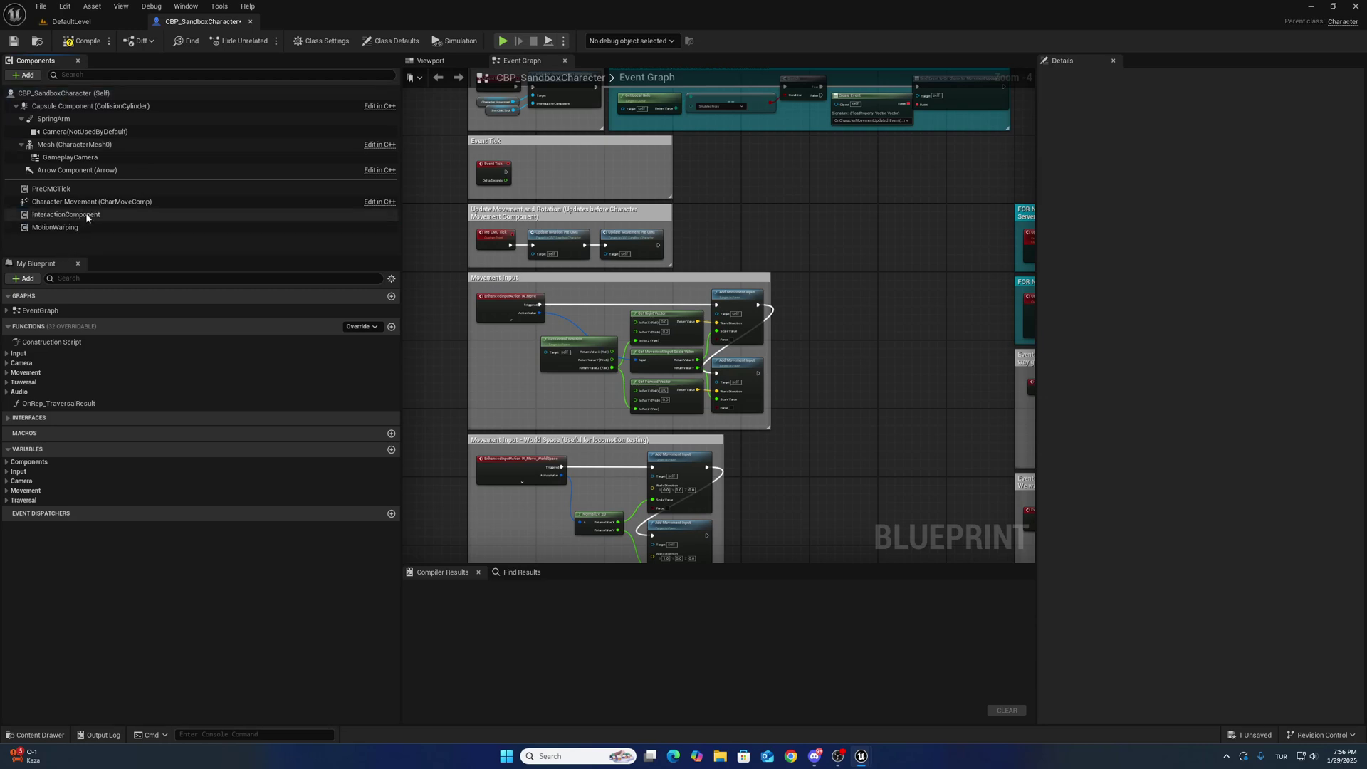
pyautogui.click(82, 215)
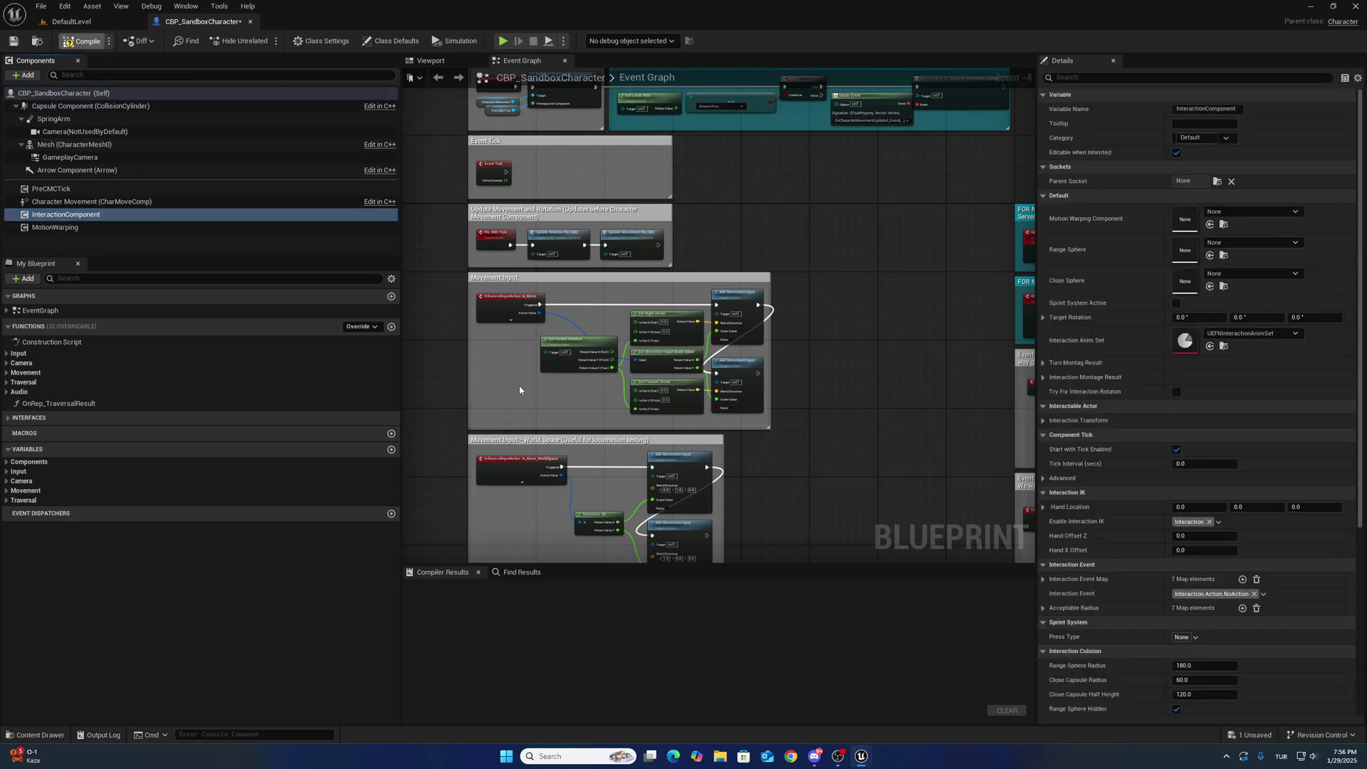
# Add an F keyboard event in the empty area below the existing event graph nodes.
pyautogui.moveTo(520, 391); pyautogui.dragTo(519, 211, button='right')
pyautogui.scroll(-1, 549, 320)
pyautogui.moveTo(550, 363); pyautogui.dragTo(586, 95, button='right')
pyautogui.moveTo(571, 556); pyautogui.dragTo(563, 254, button='right')
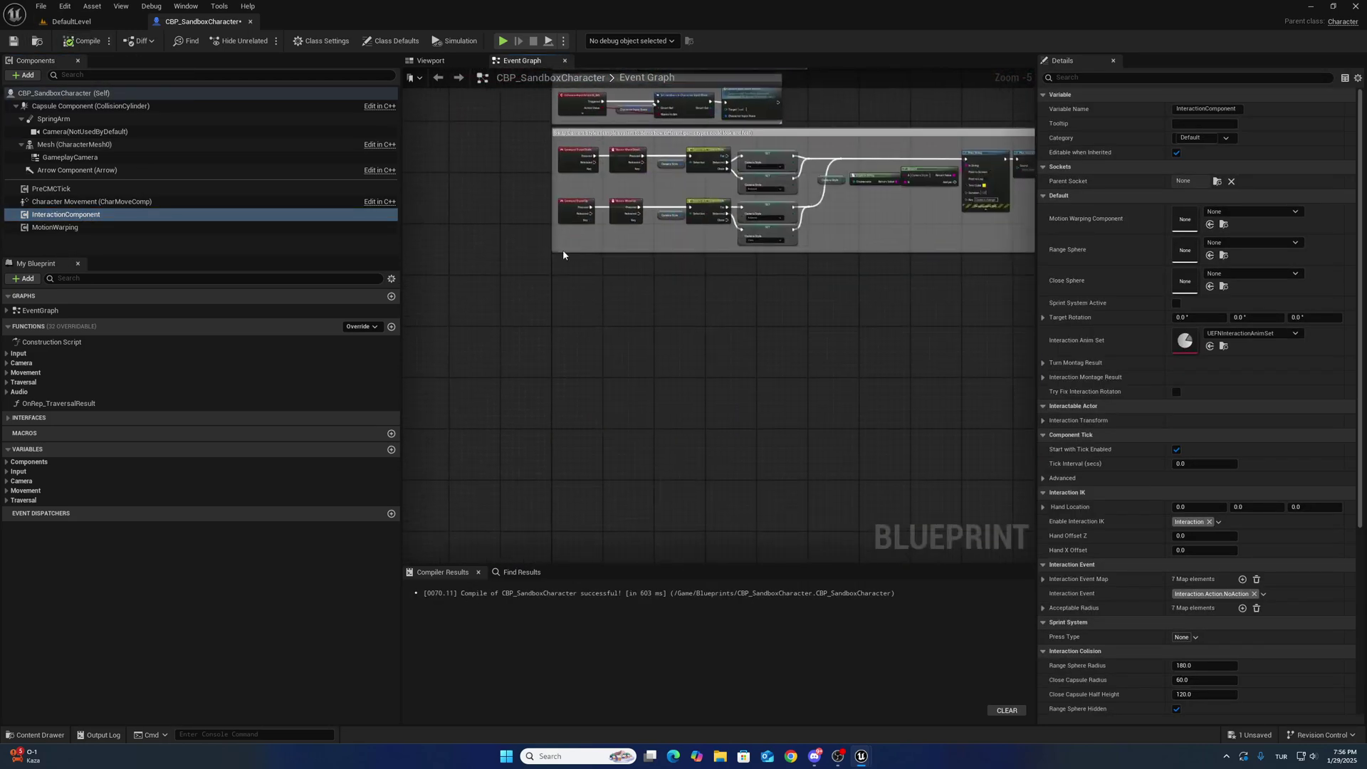
pyautogui.rightClick(573, 277)
pyautogui.rightClick(554, 380)
pyautogui.write('f ke')
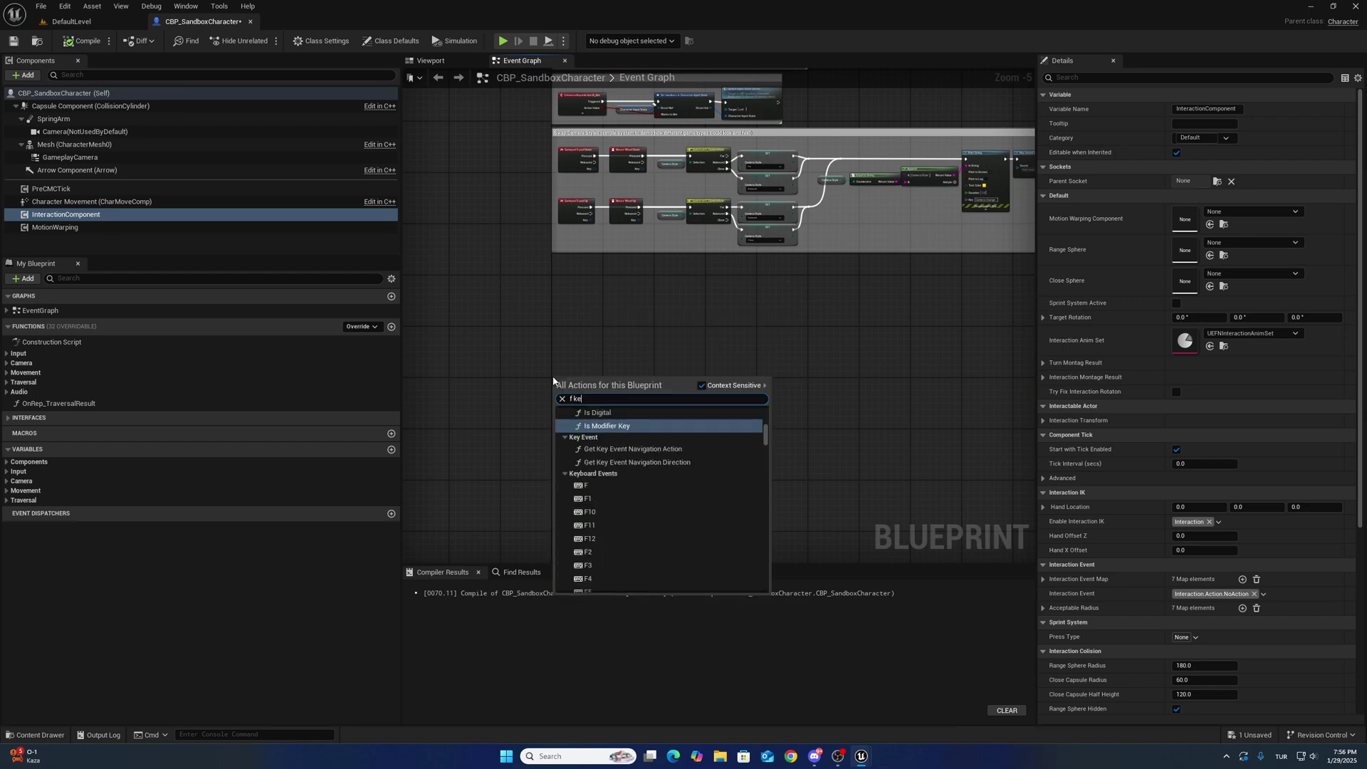
pyautogui.write('ybo')
pyautogui.press('Return')
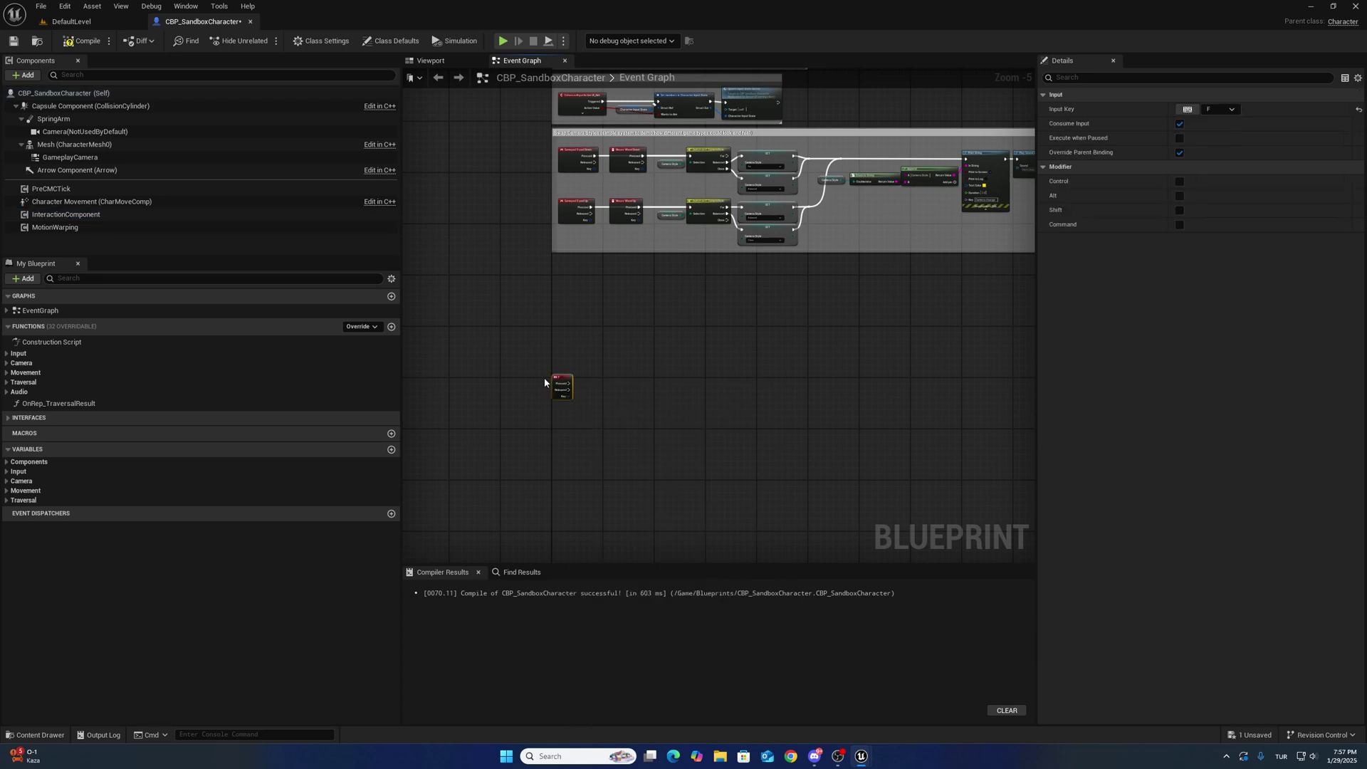
# Call Interaction Action on an Interaction Component reference when F is pressed, wiring the Pressed output to the call.
pyautogui.scroll(3, 563, 385)
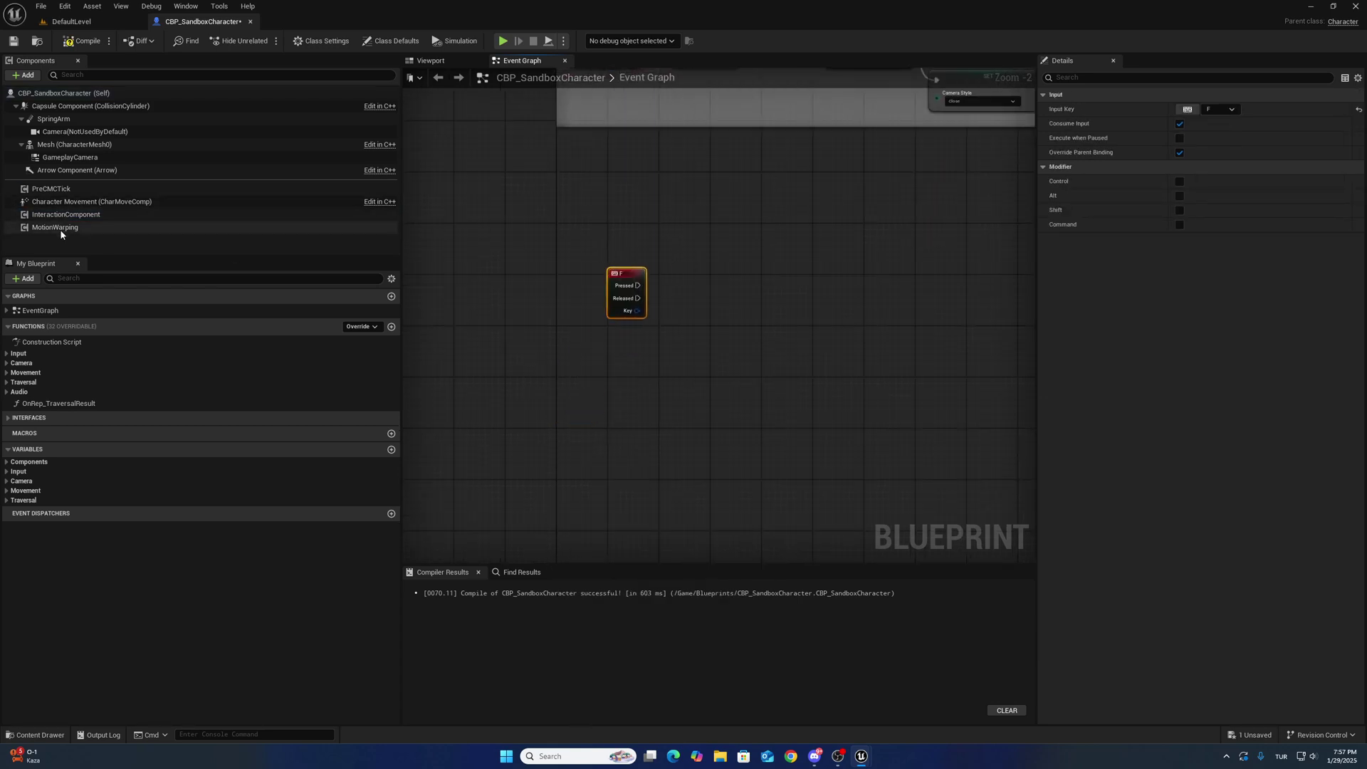
pyautogui.moveTo(66, 214); pyautogui.dragTo(779, 296)
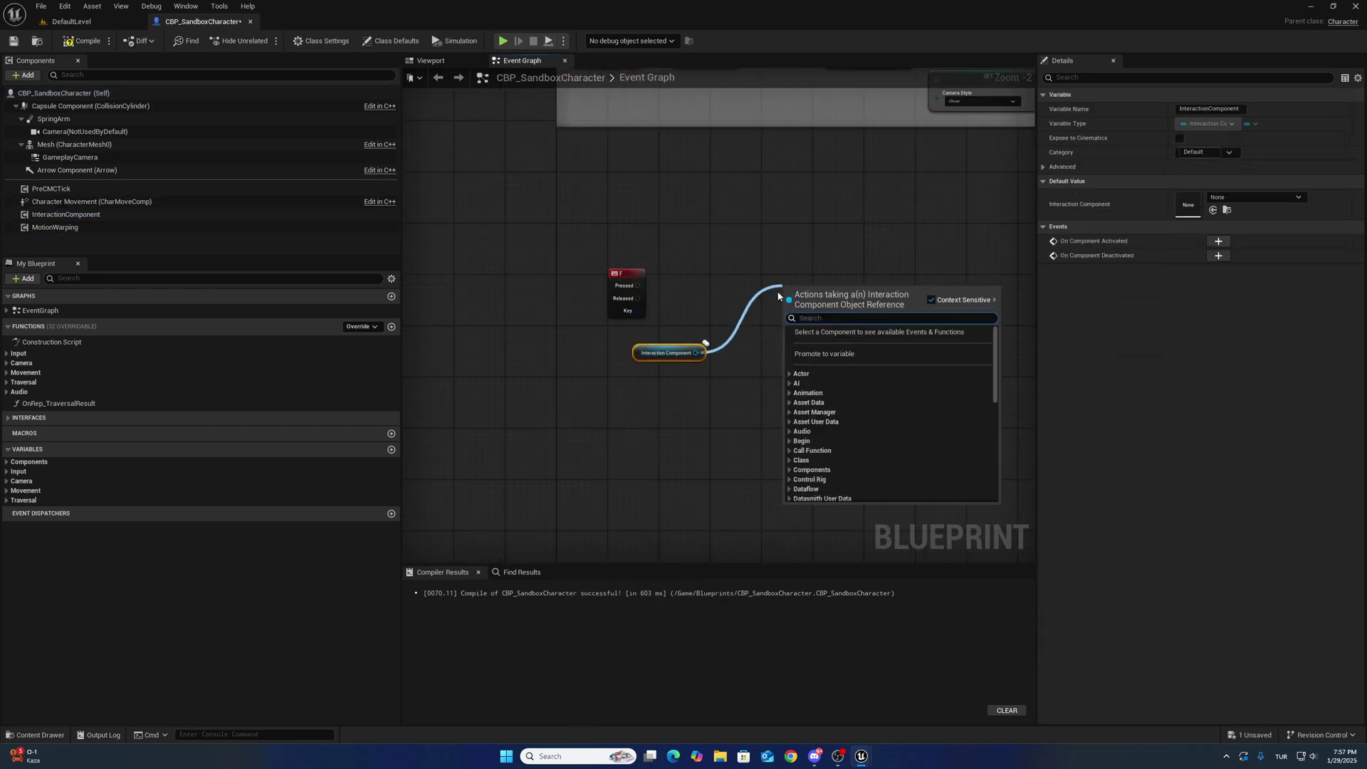
pyautogui.write('interaction')
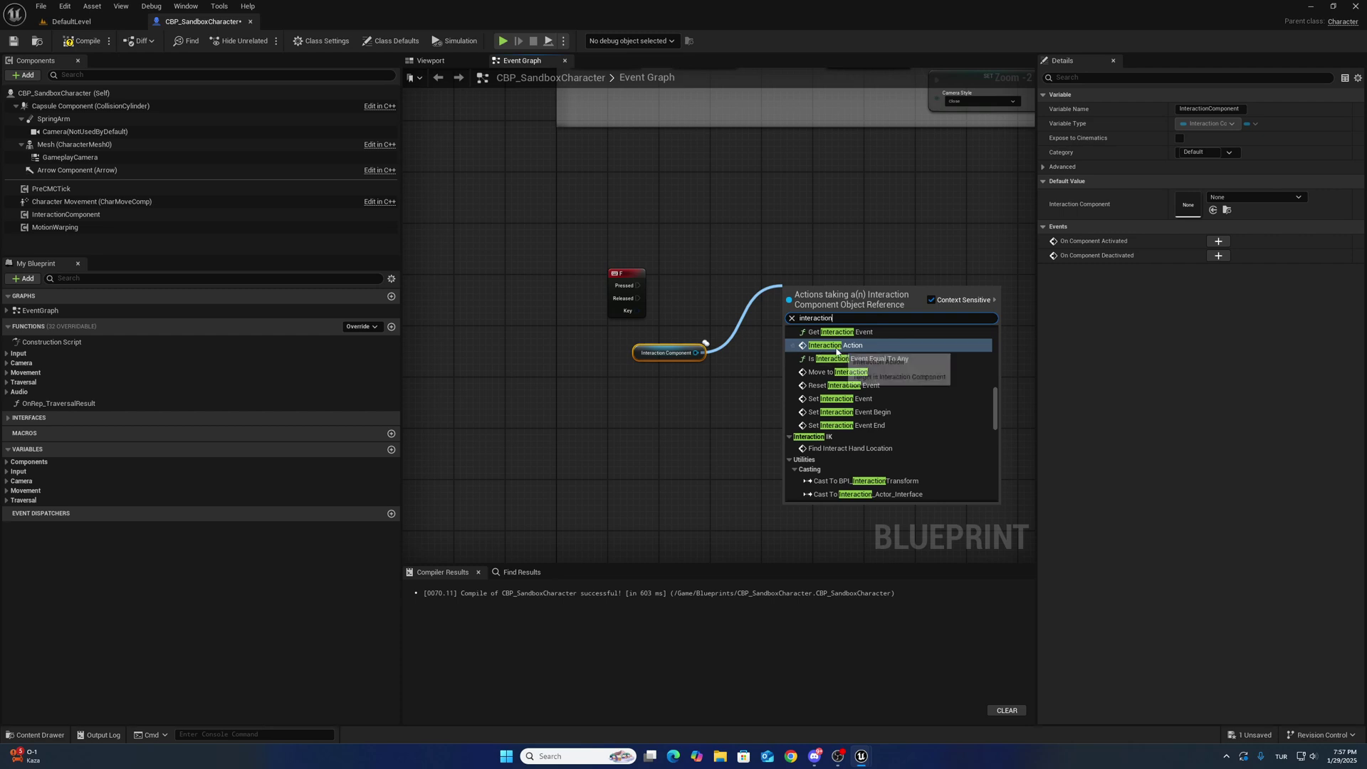
pyautogui.click(835, 345)
pyautogui.moveTo(638, 285); pyautogui.dragTo(801, 286)
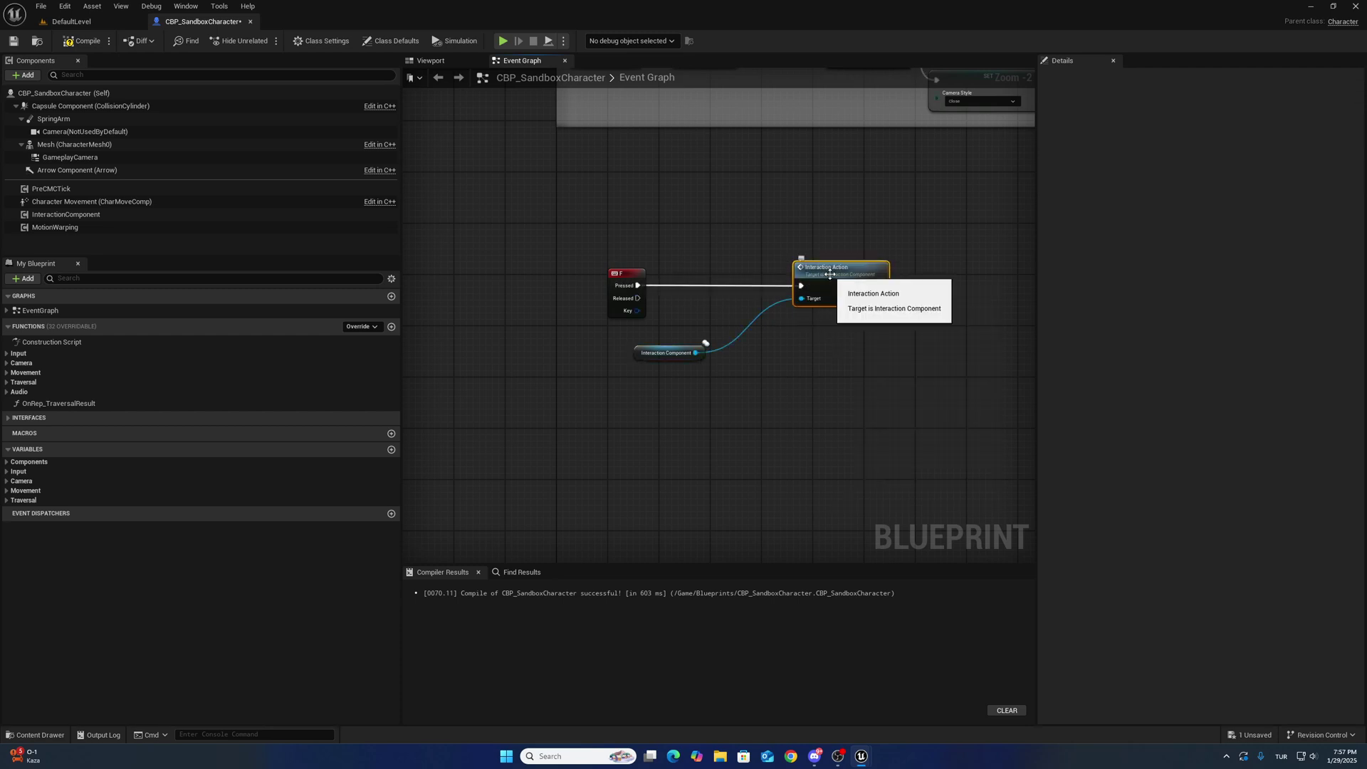
pyautogui.moveTo(831, 274); pyautogui.dragTo(811, 275)
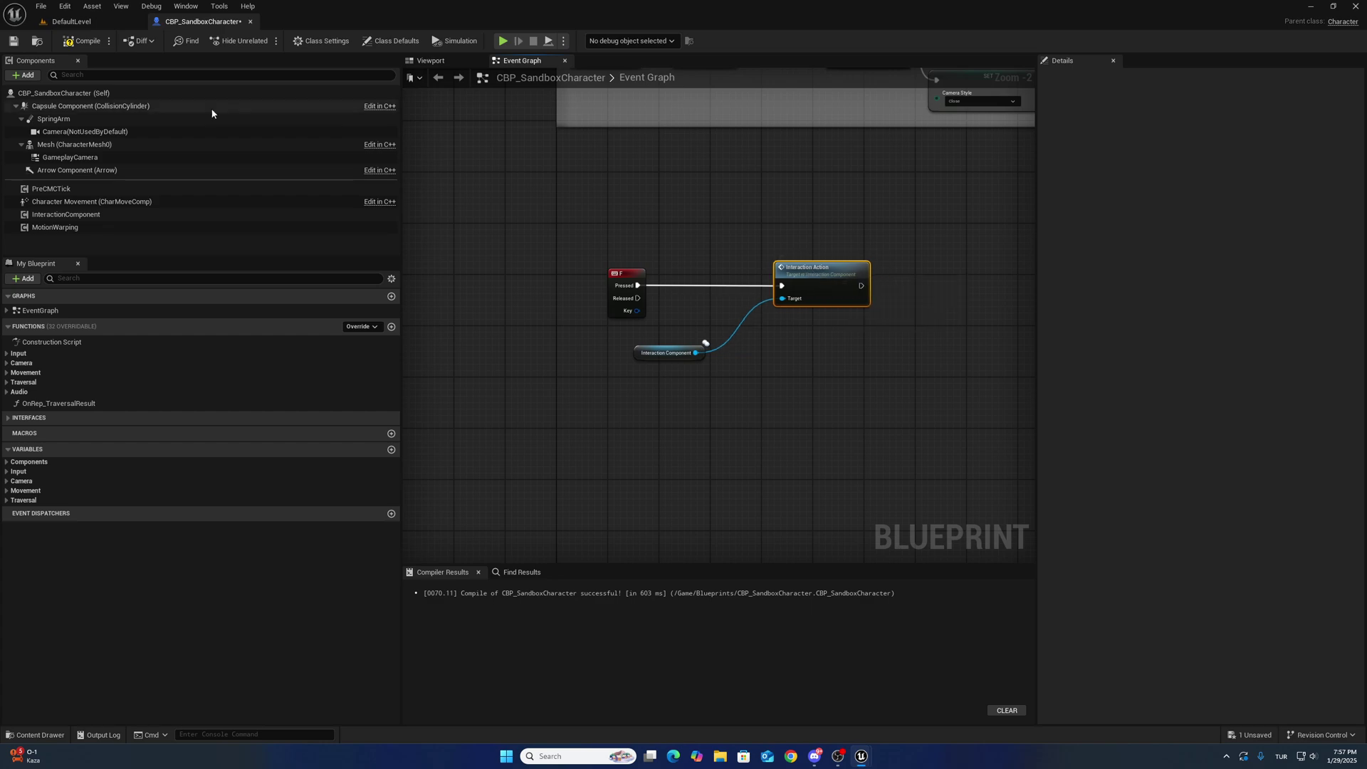
# Add a component tag named Character to the character's Capsule Component.
pyautogui.scroll(-1, 664, 193)
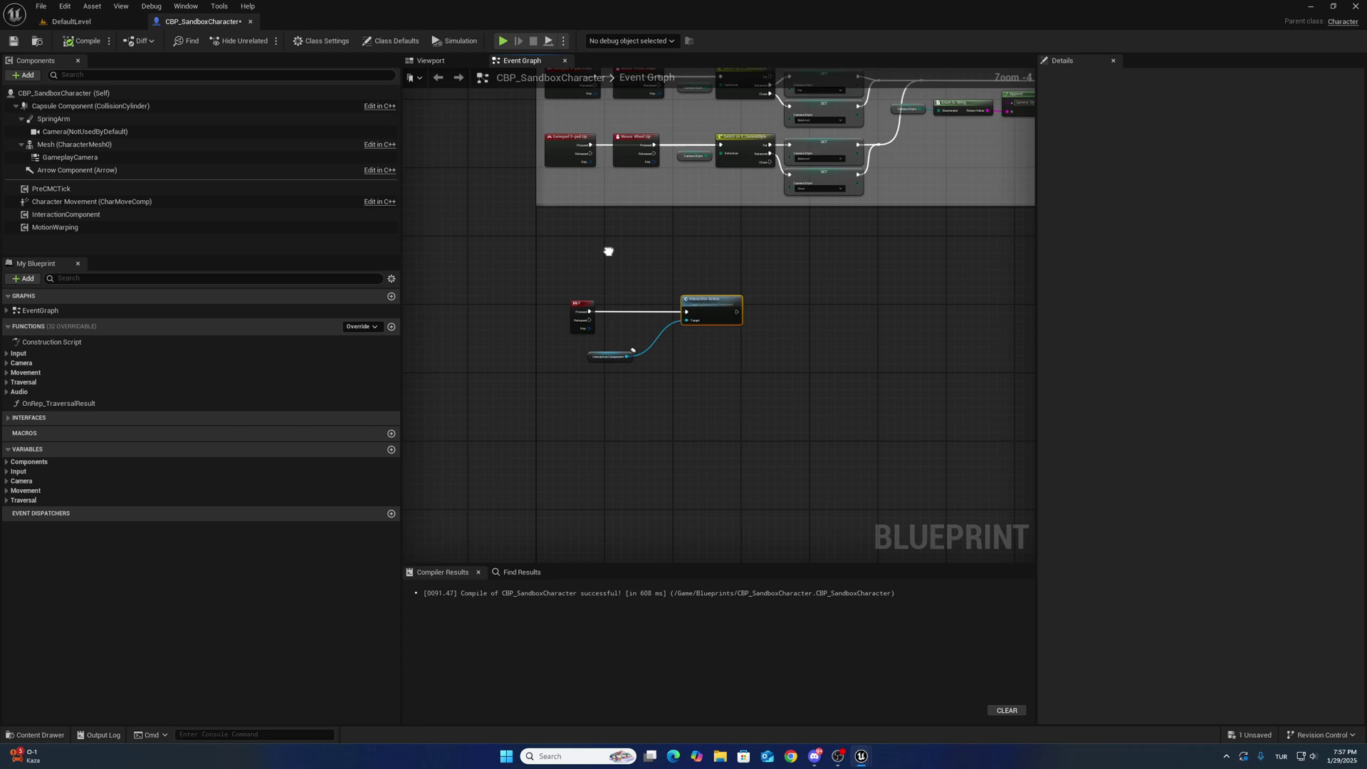
pyautogui.moveTo(609, 251); pyautogui.dragTo(594, 330, button='right')
pyautogui.scroll(-1, 628, 284)
pyautogui.moveTo(888, 176); pyautogui.dragTo(707, 254, button='right')
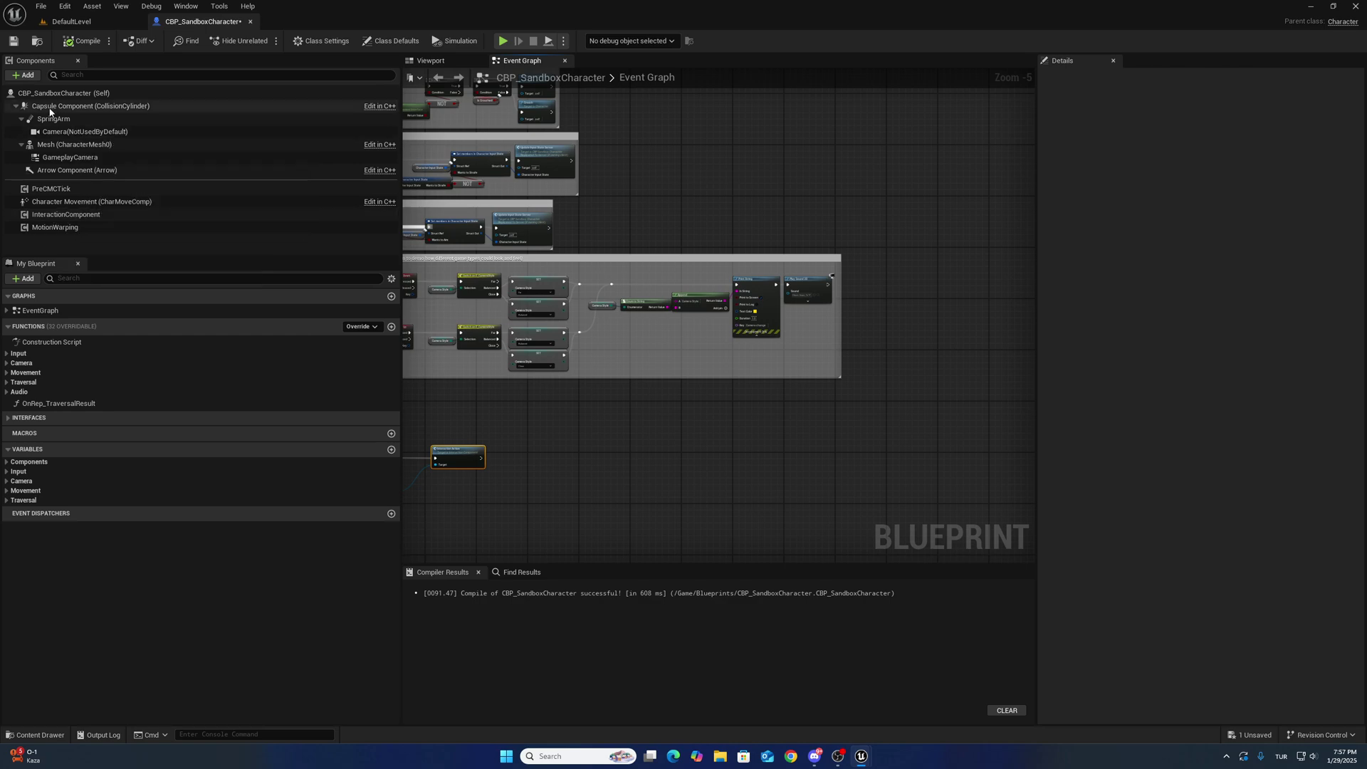
pyautogui.click(55, 106)
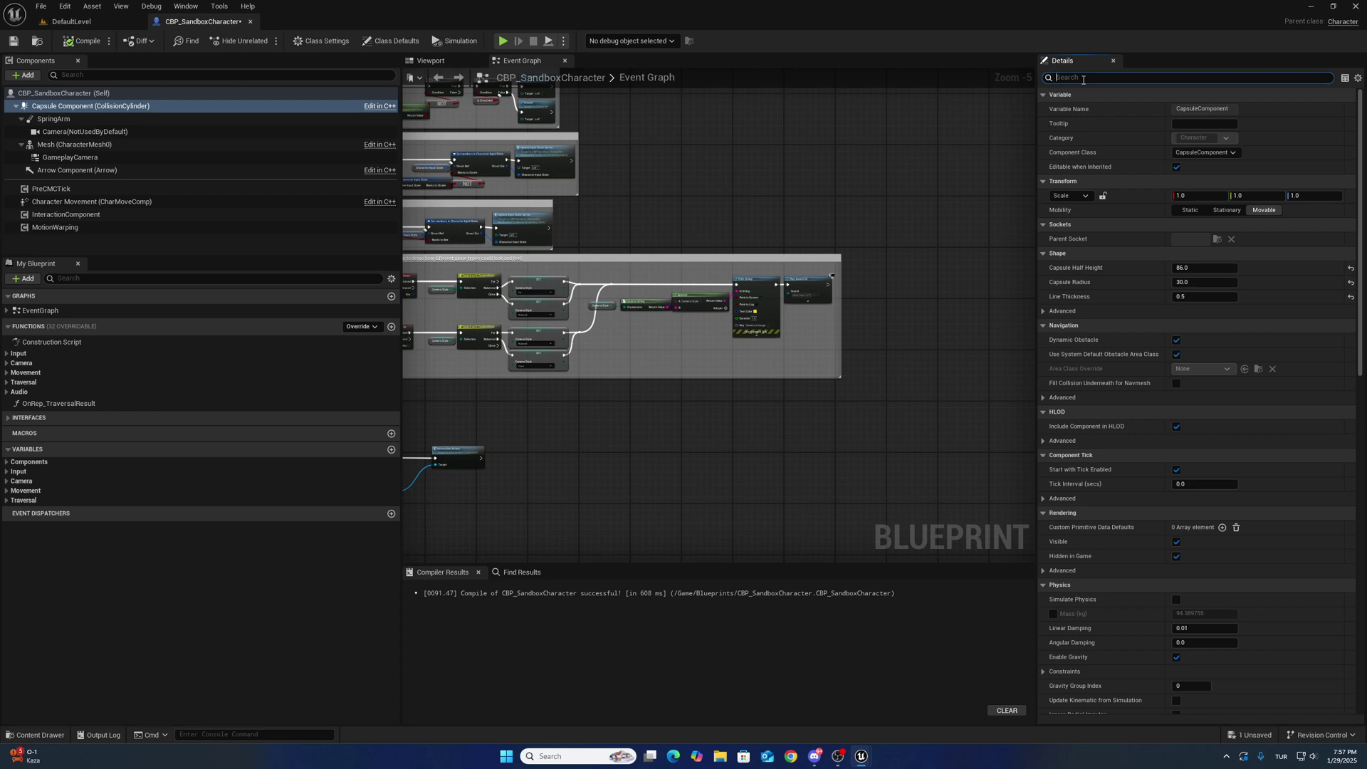
pyautogui.click(1083, 79)
pyautogui.write('tag')
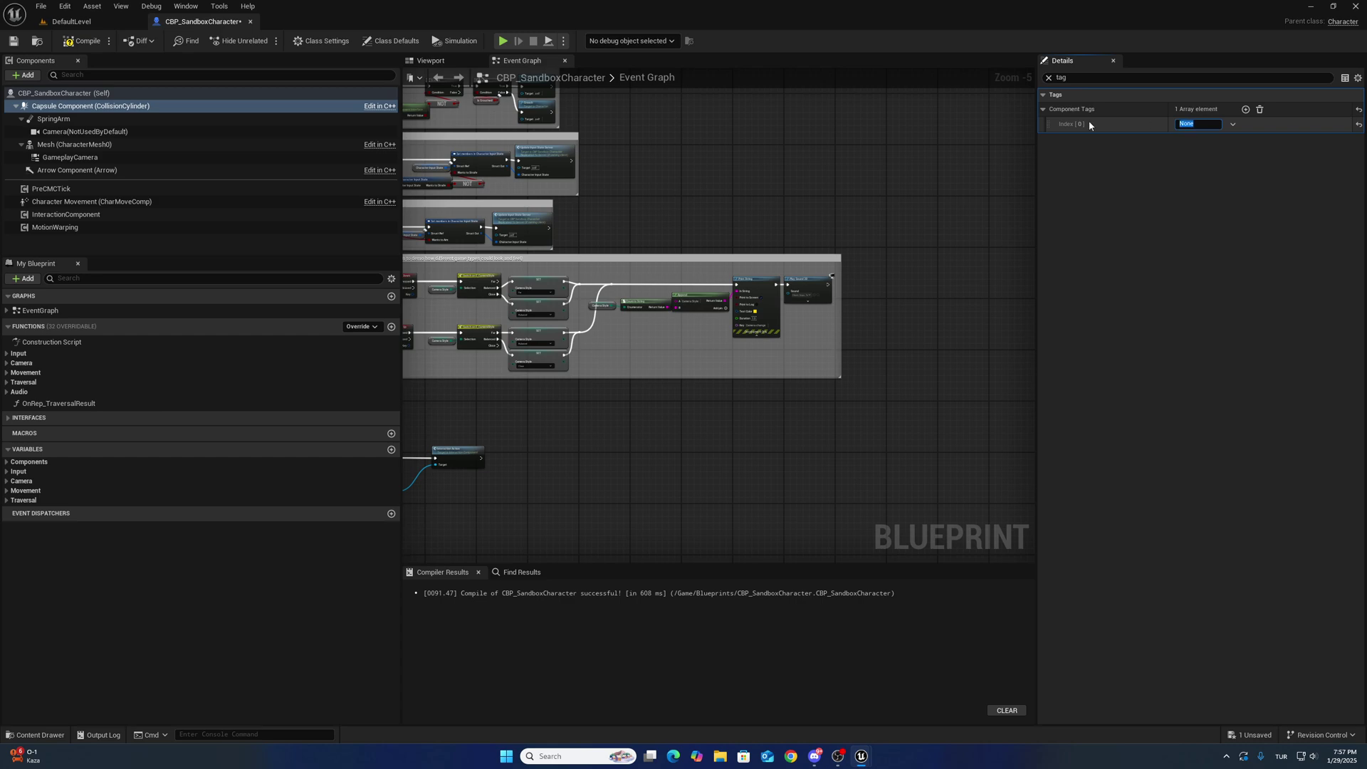
pyautogui.write('Character')
pyautogui.press('Return')
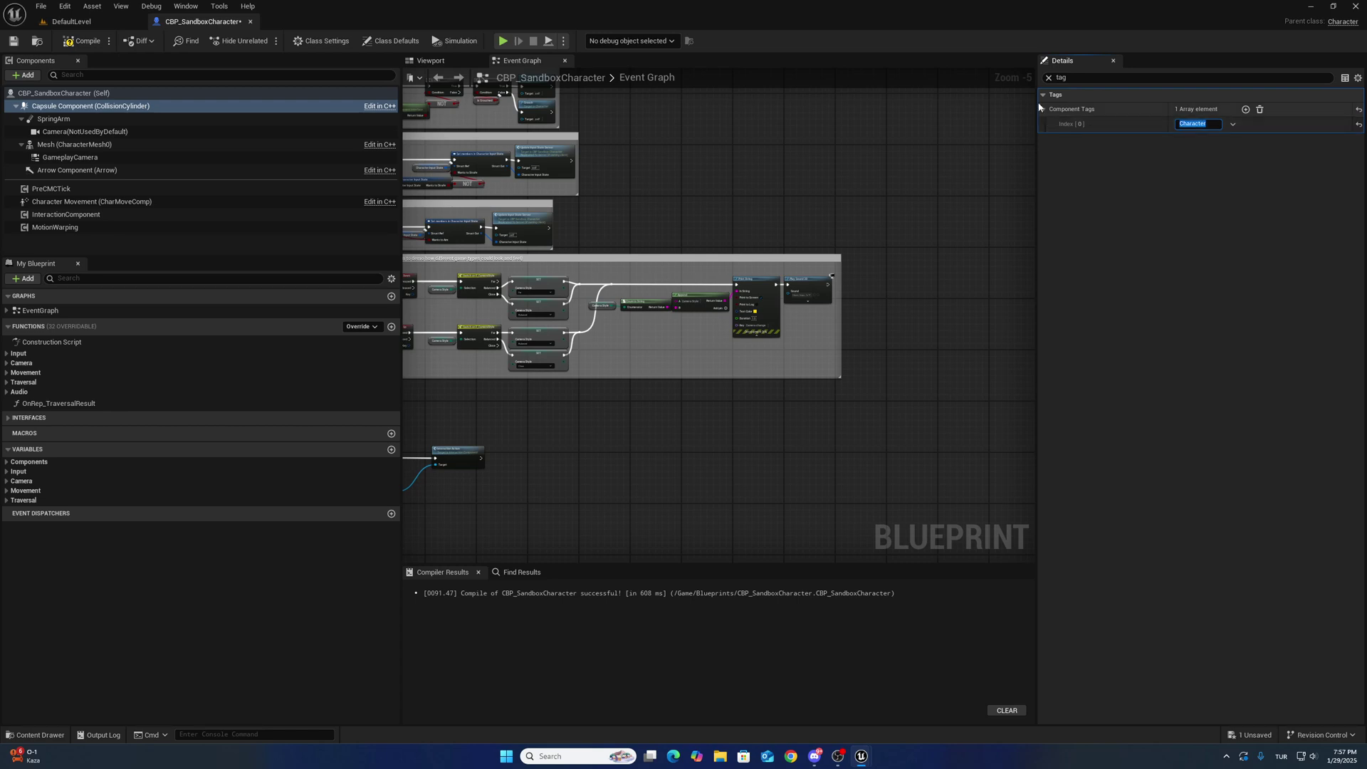
pyautogui.click(727, 156)
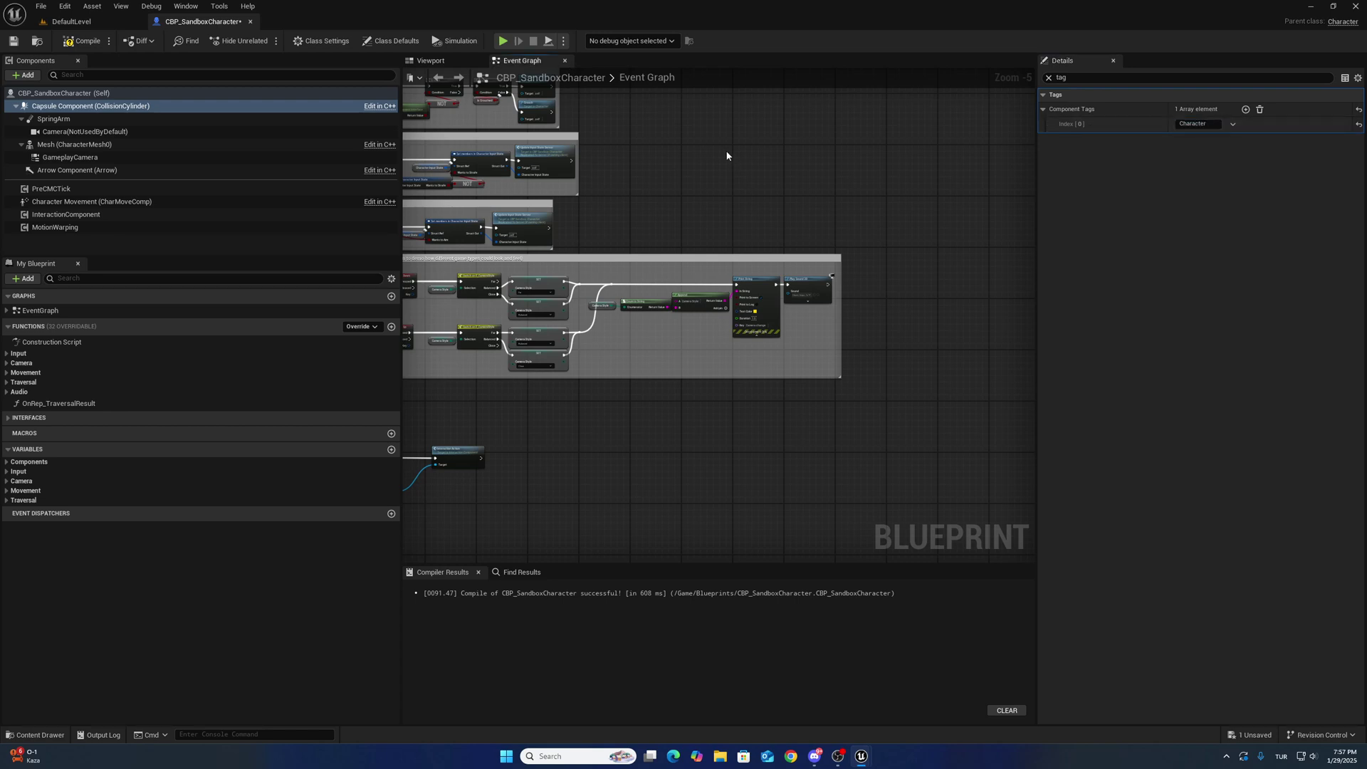
# Compile and save CBP_SandboxCharacter and clear the property filter.
pyautogui.click(13, 41)
pyautogui.press('BackSpace')
pyautogui.scroll(-4, 986, 223)
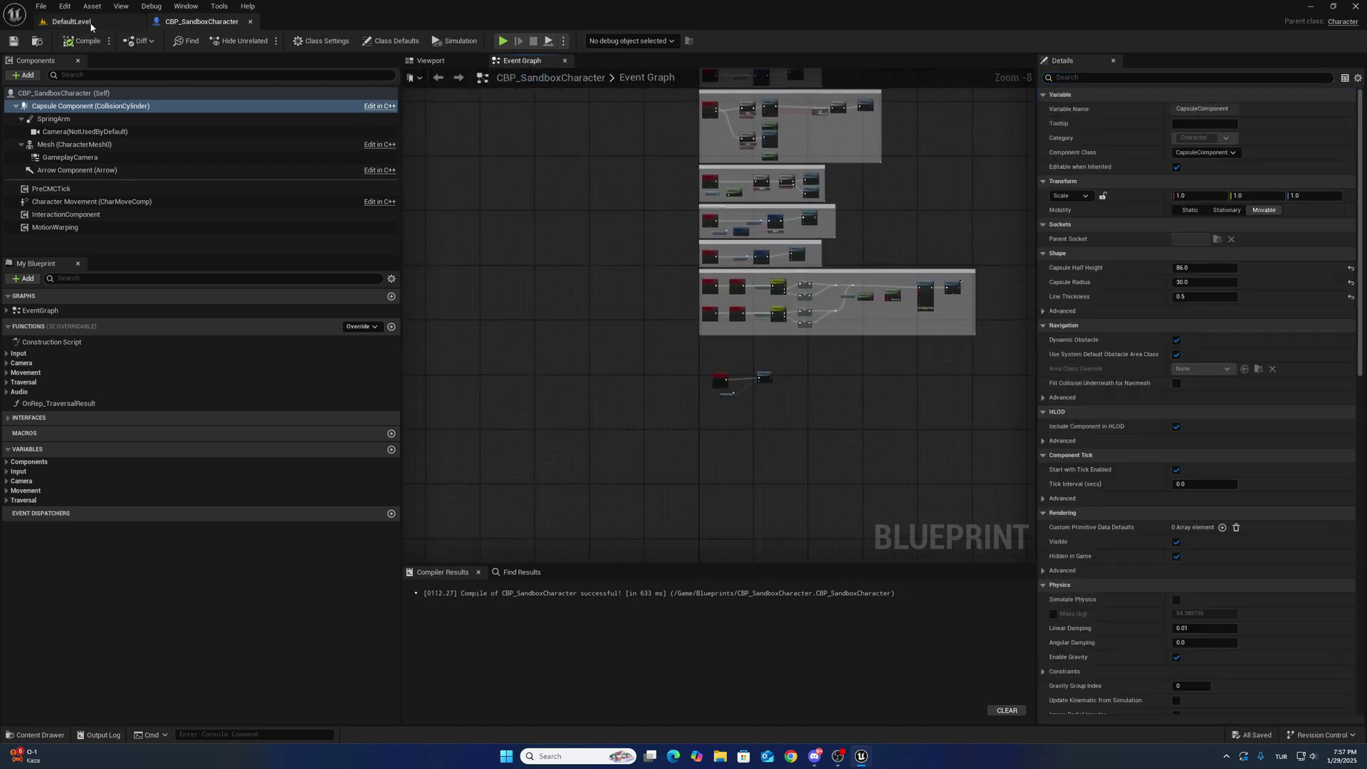
# Place the Chest blueprint from the Interaction System plugin's Actors/Chest folder on the floor of DefaultLevel.
pyautogui.click(71, 21)
pyautogui.moveTo(480, 326); pyautogui.dragTo(222, 665, button='right')
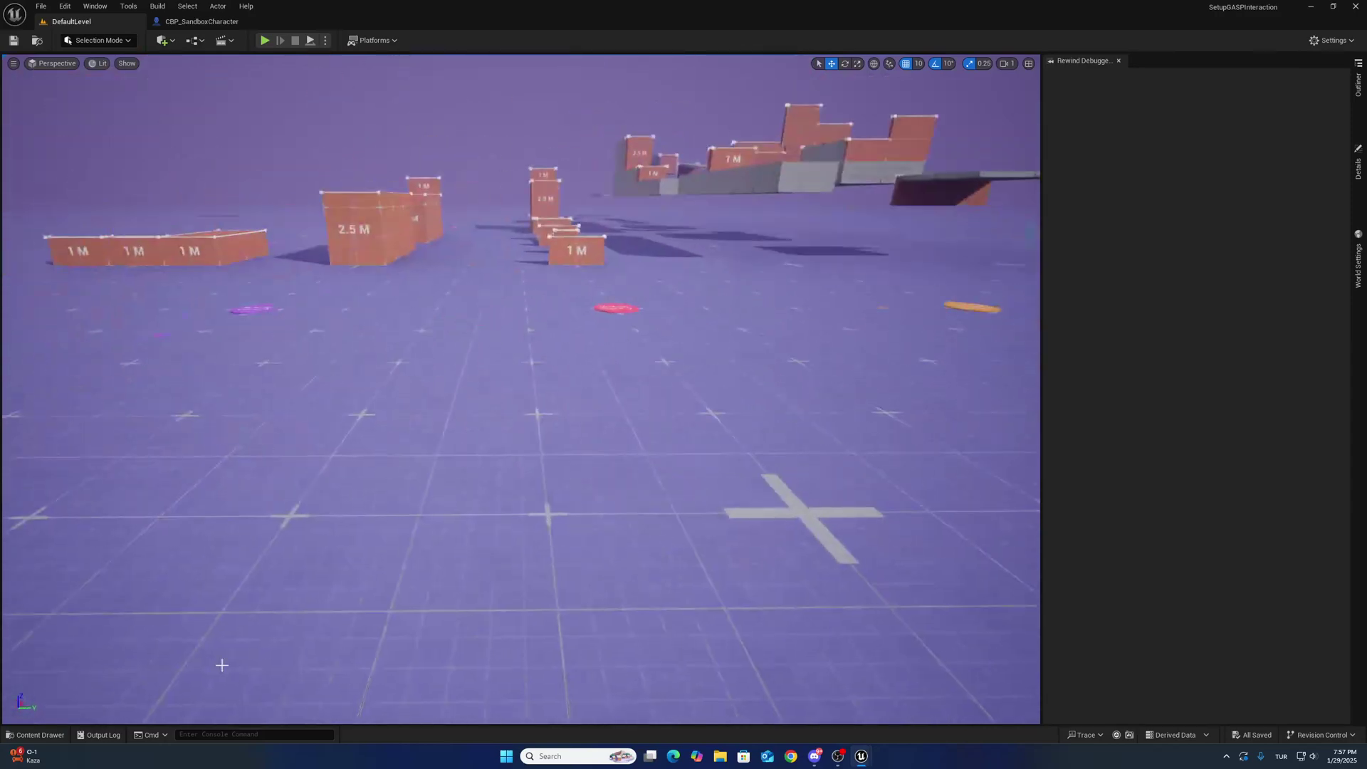
pyautogui.click(40, 736)
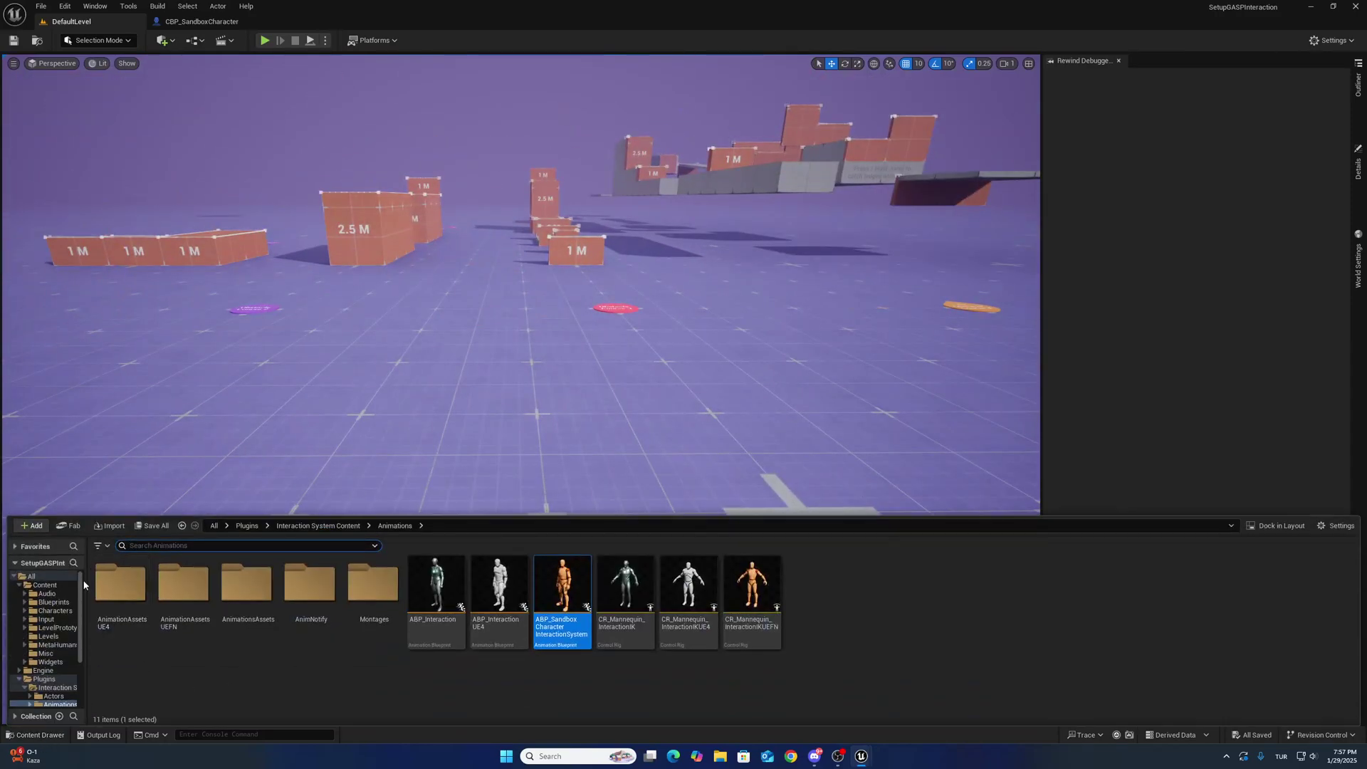
pyautogui.moveTo(85, 581); pyautogui.dragTo(338, 601)
pyautogui.scroll(-3, 80, 653)
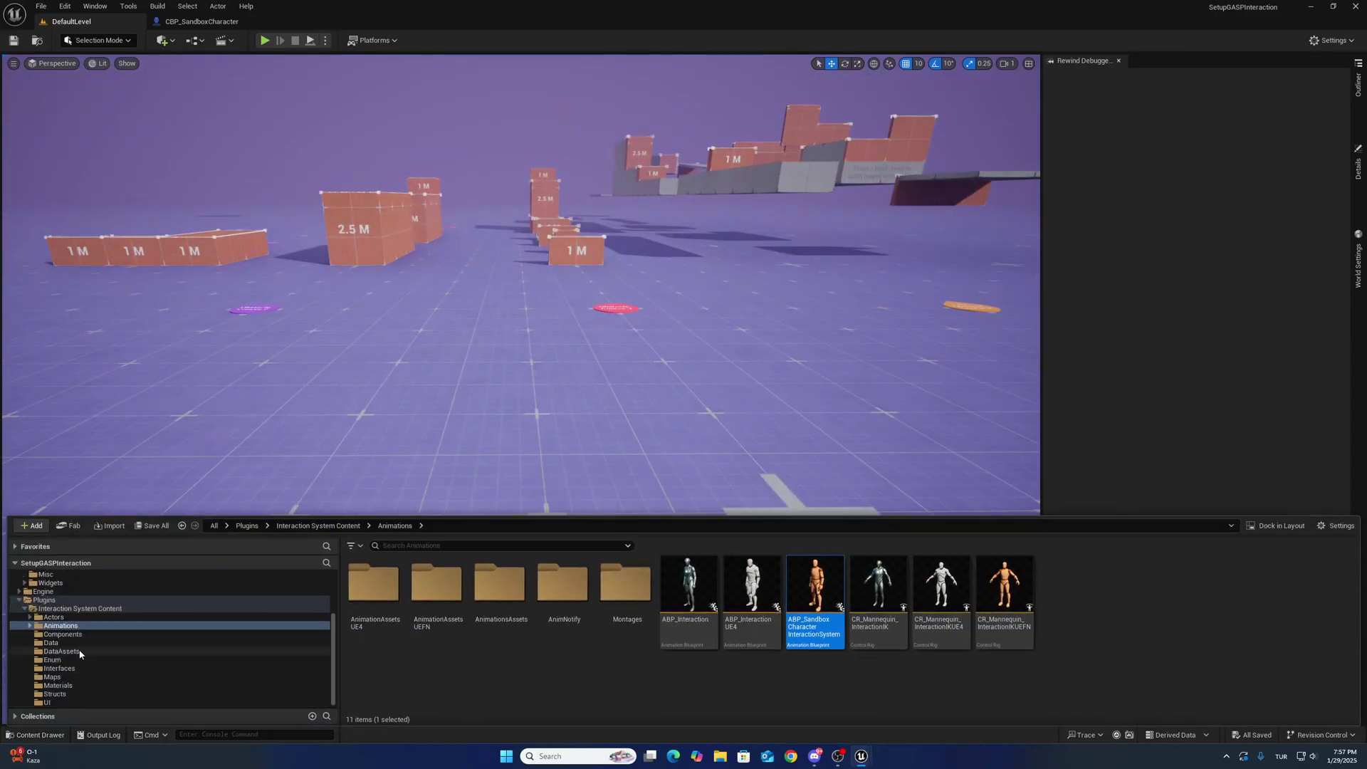
pyautogui.click(55, 617)
pyautogui.doubleClick(373, 583)
pyautogui.click(445, 598)
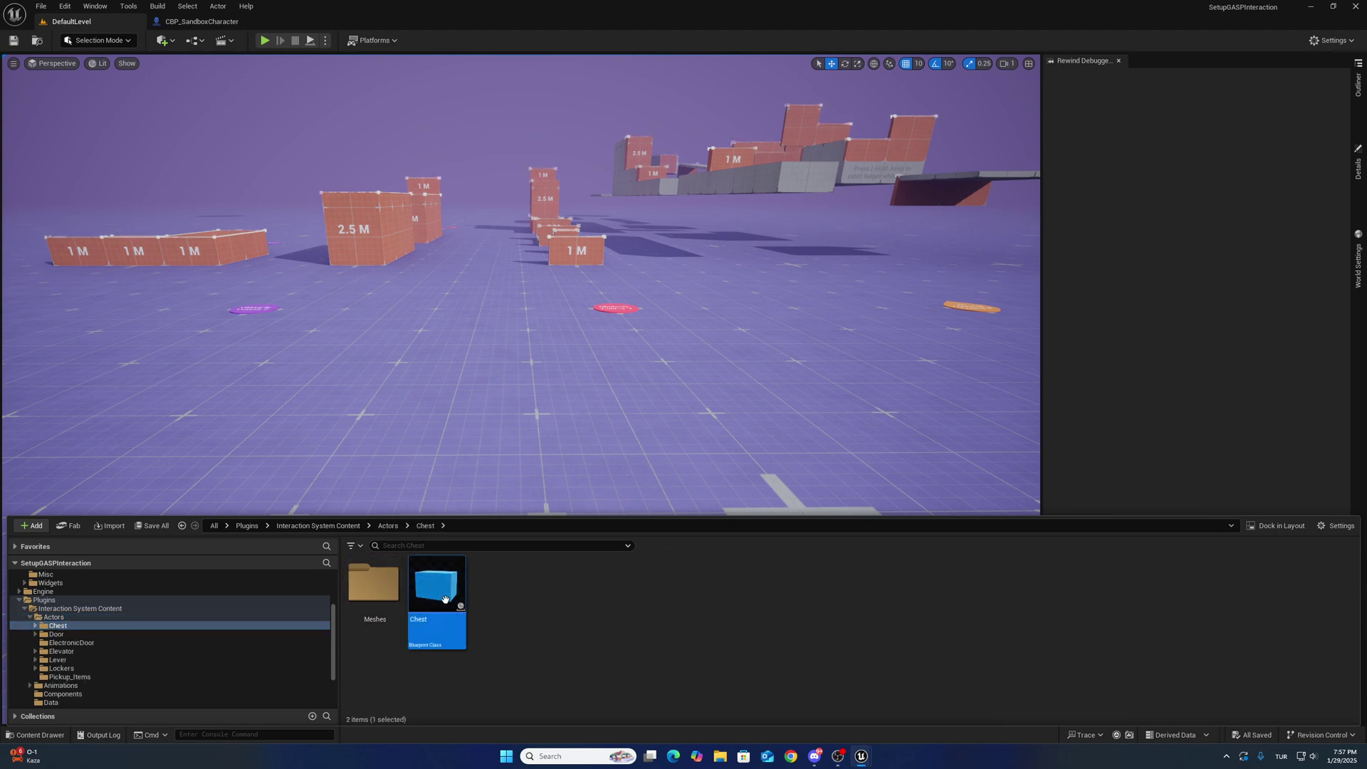
pyautogui.moveTo(445, 598); pyautogui.dragTo(358, 377)
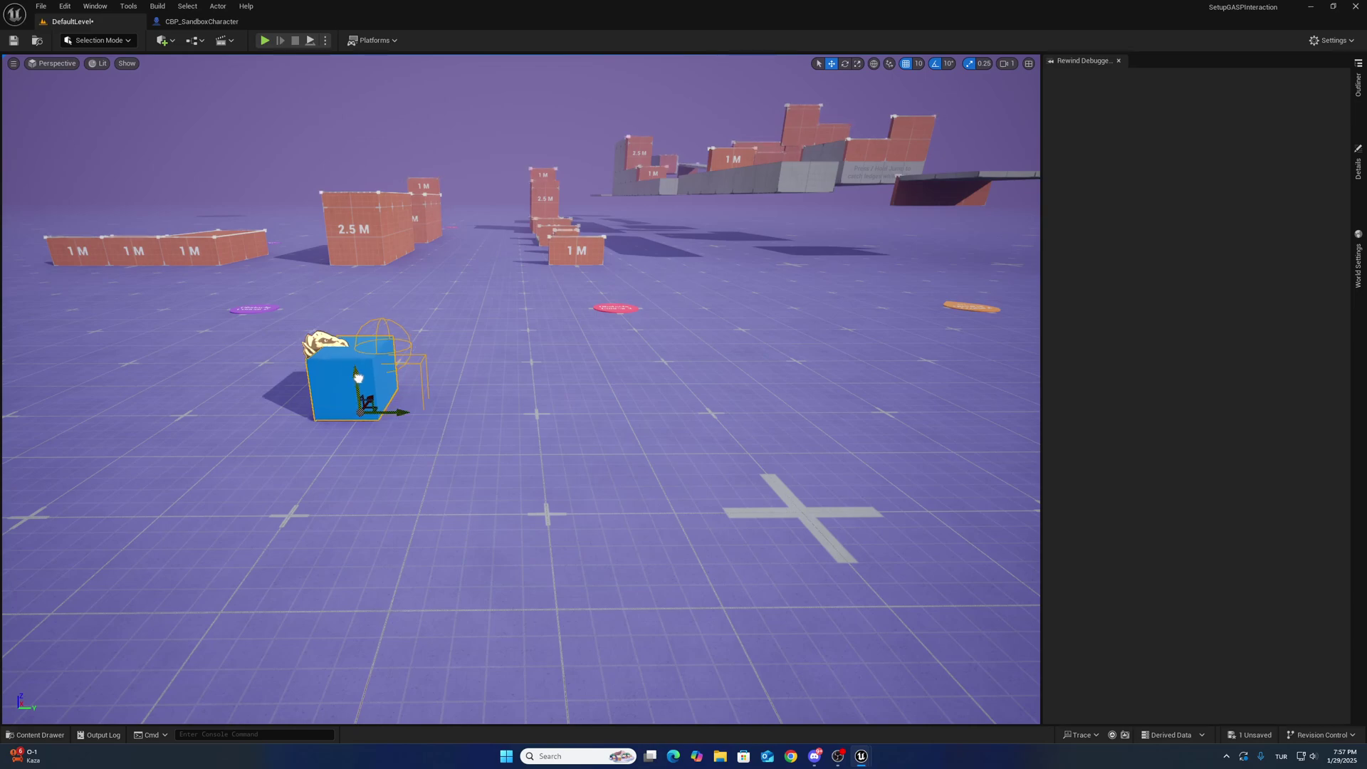
# Play the level, walk the character to the chest, interact with it to test the setup and stop playing.
pyautogui.moveTo(651, 494); pyautogui.dragTo(650, 608, button='right')
pyautogui.rightClick(650, 606)
pyautogui.click(675, 592)
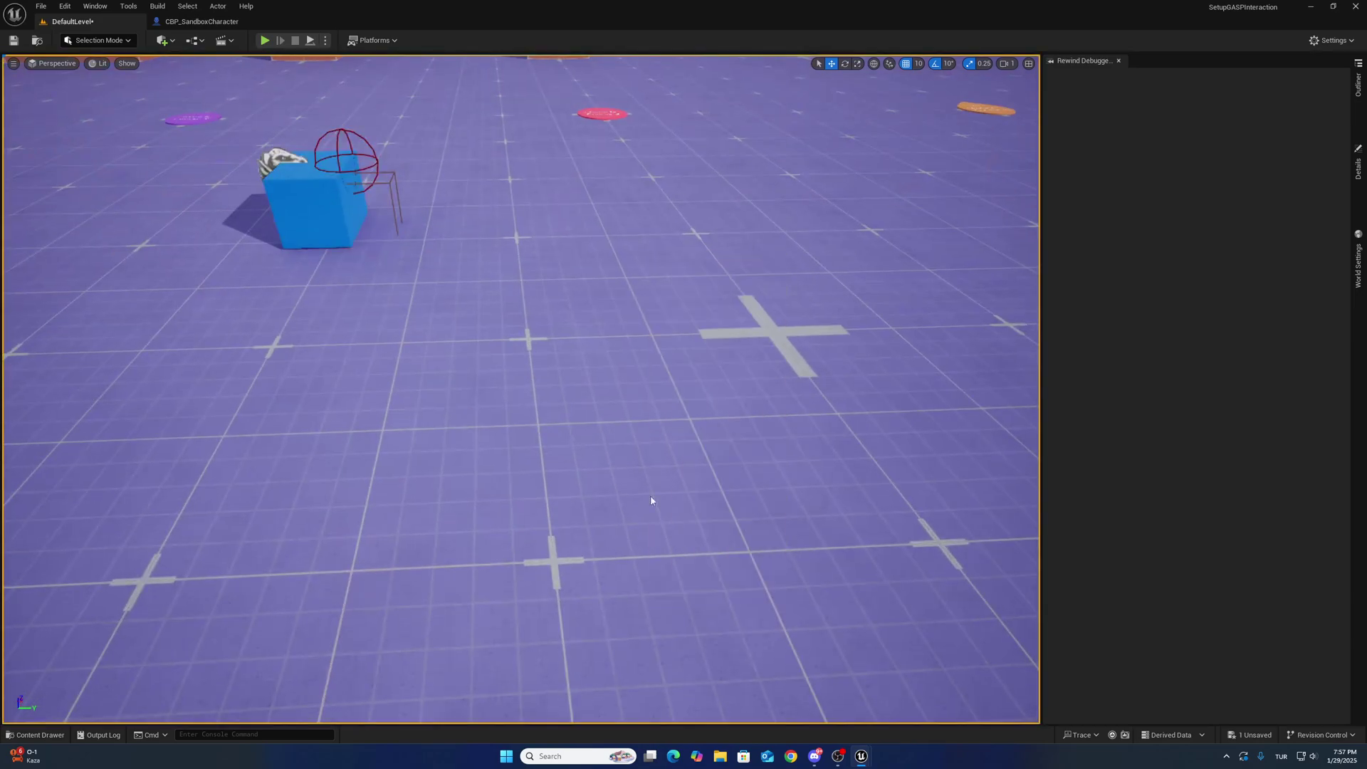
pyautogui.press('w')
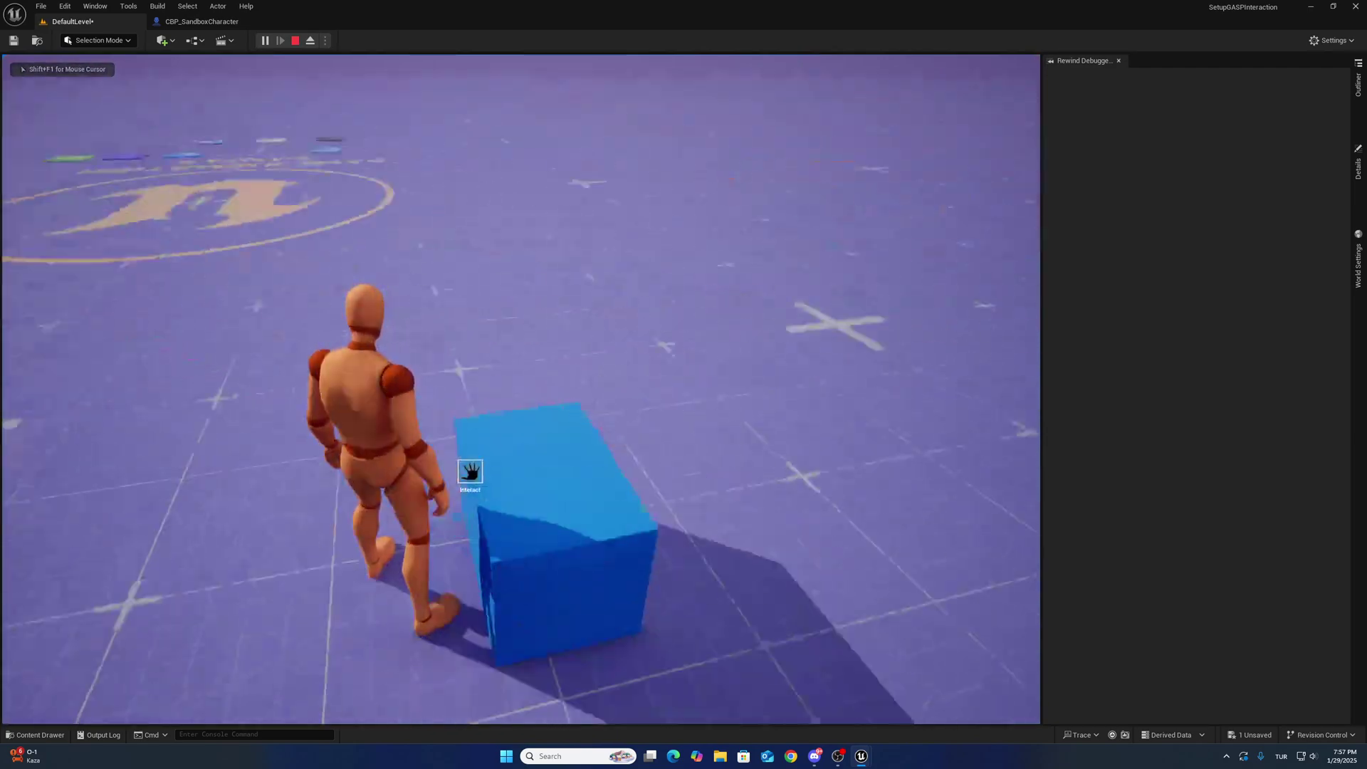
pyautogui.press('e')
pyautogui.press('e')
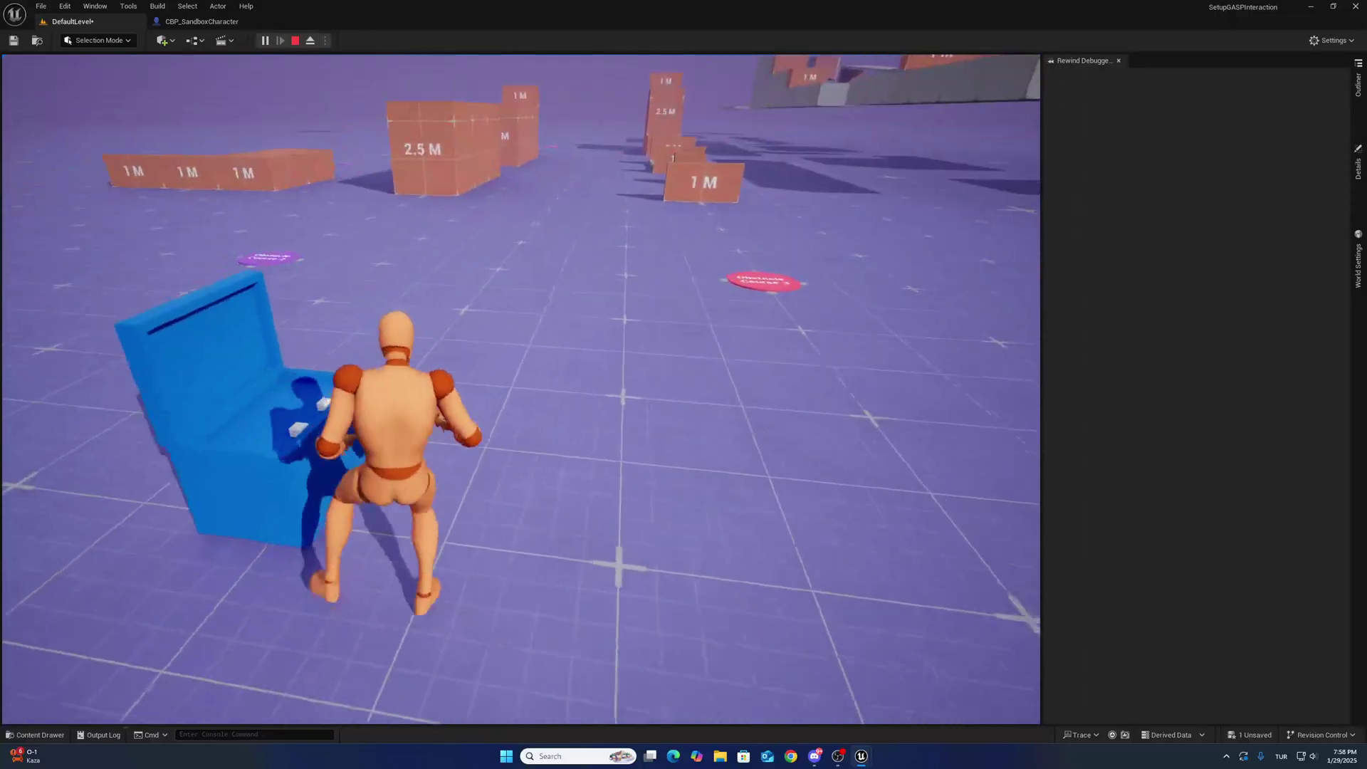
pyautogui.hotkey('shift', 'F1')
pyautogui.click(295, 41)
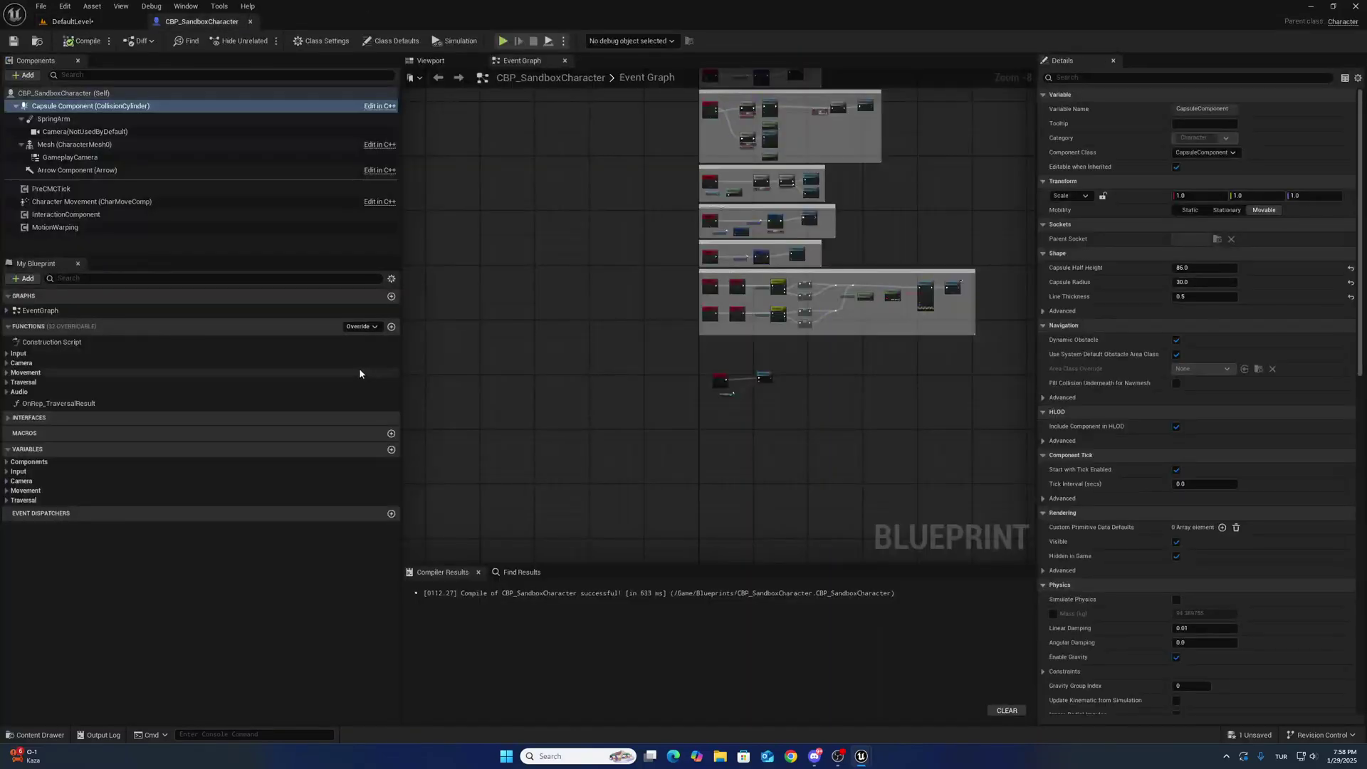
# Open the UpdateMovement_PreCMC function and make room between its entry node and the Sequence node.
pyautogui.click(95, 371)
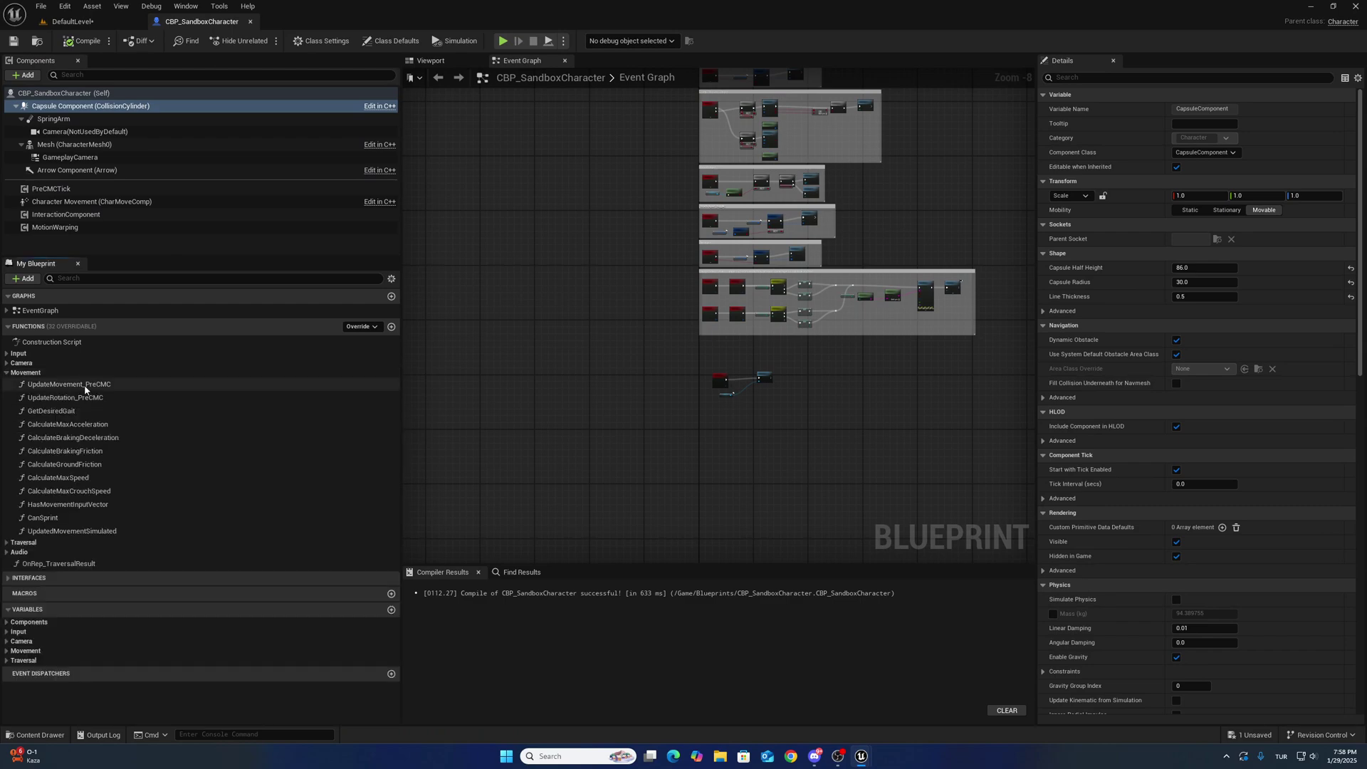
pyautogui.click(56, 399)
pyautogui.doubleClick(69, 385)
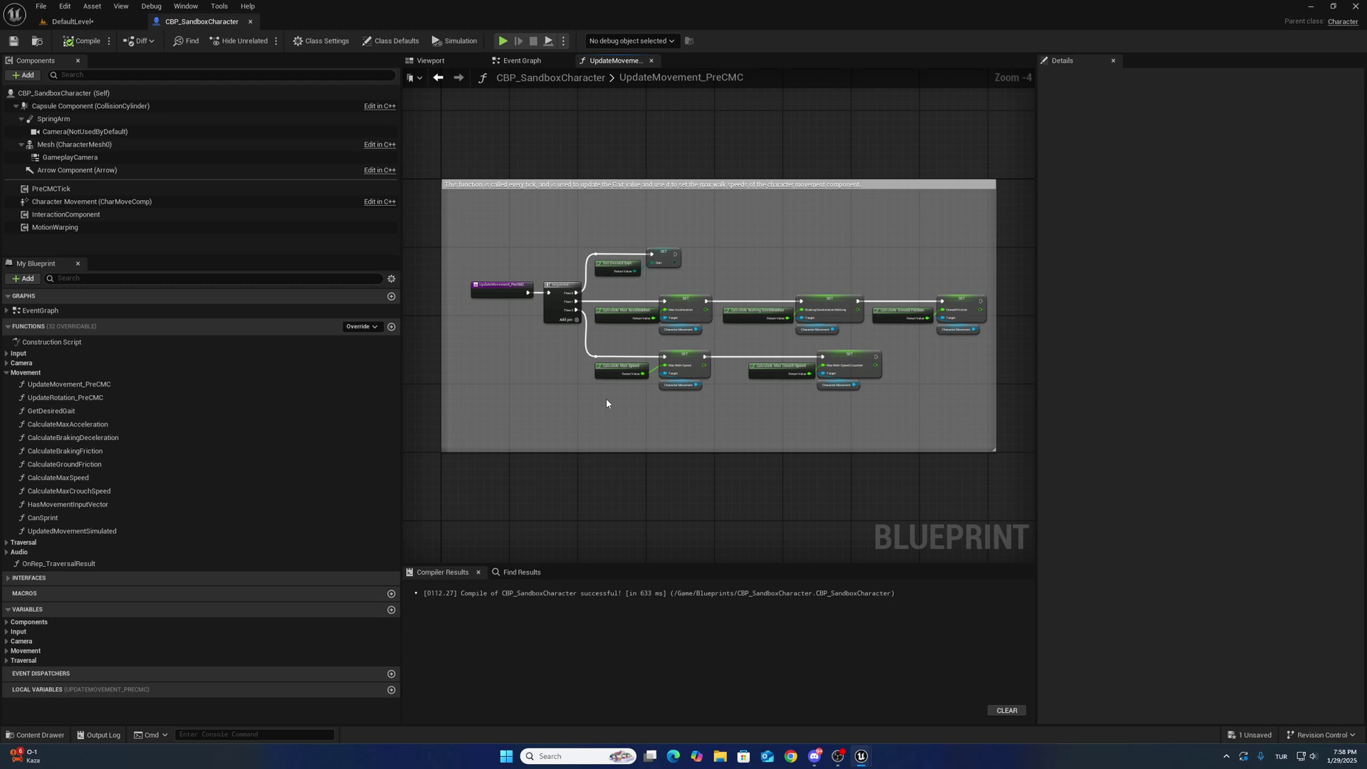
pyautogui.moveTo(633, 330); pyautogui.dragTo(941, 233)
pyautogui.moveTo(937, 286); pyautogui.dragTo(962, 265)
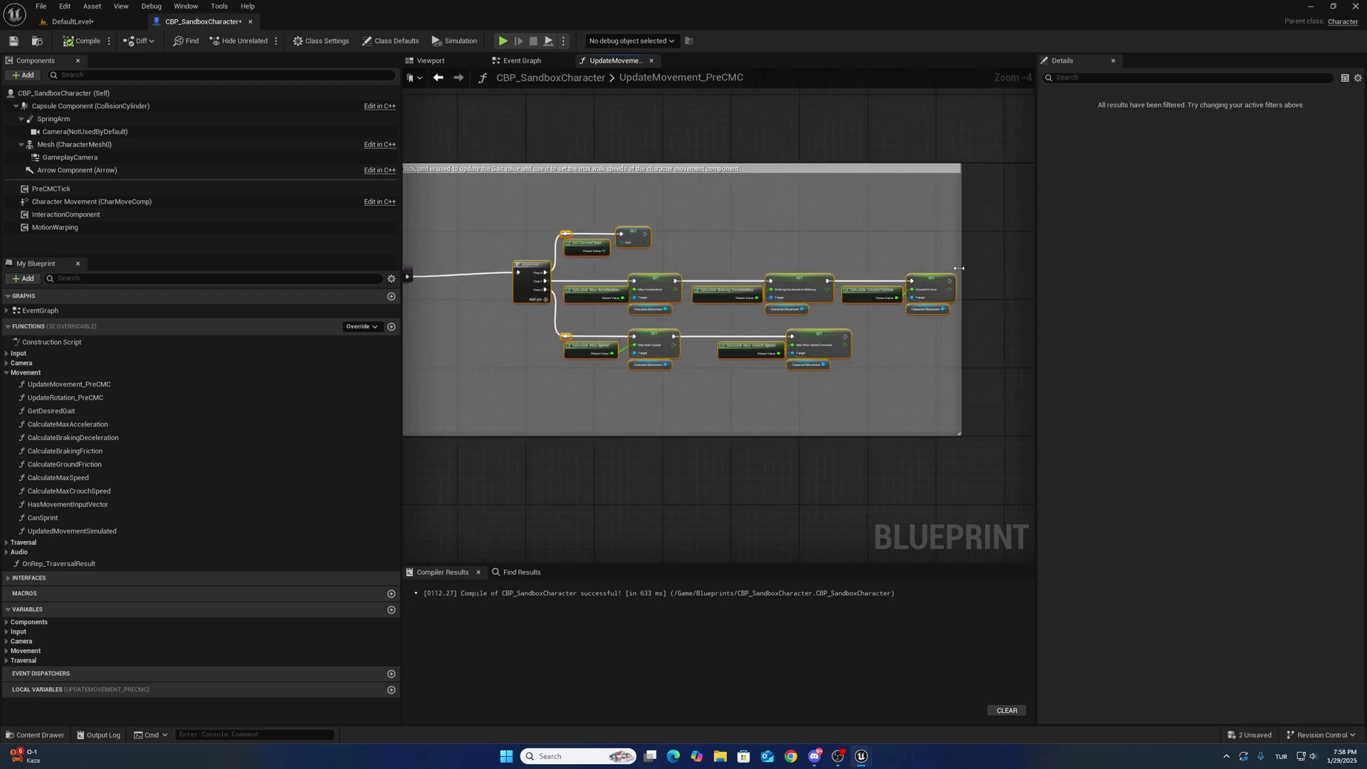
pyautogui.moveTo(569, 288); pyautogui.dragTo(923, 297, button='right')
pyautogui.moveTo(741, 289); pyautogui.dragTo(720, 277)
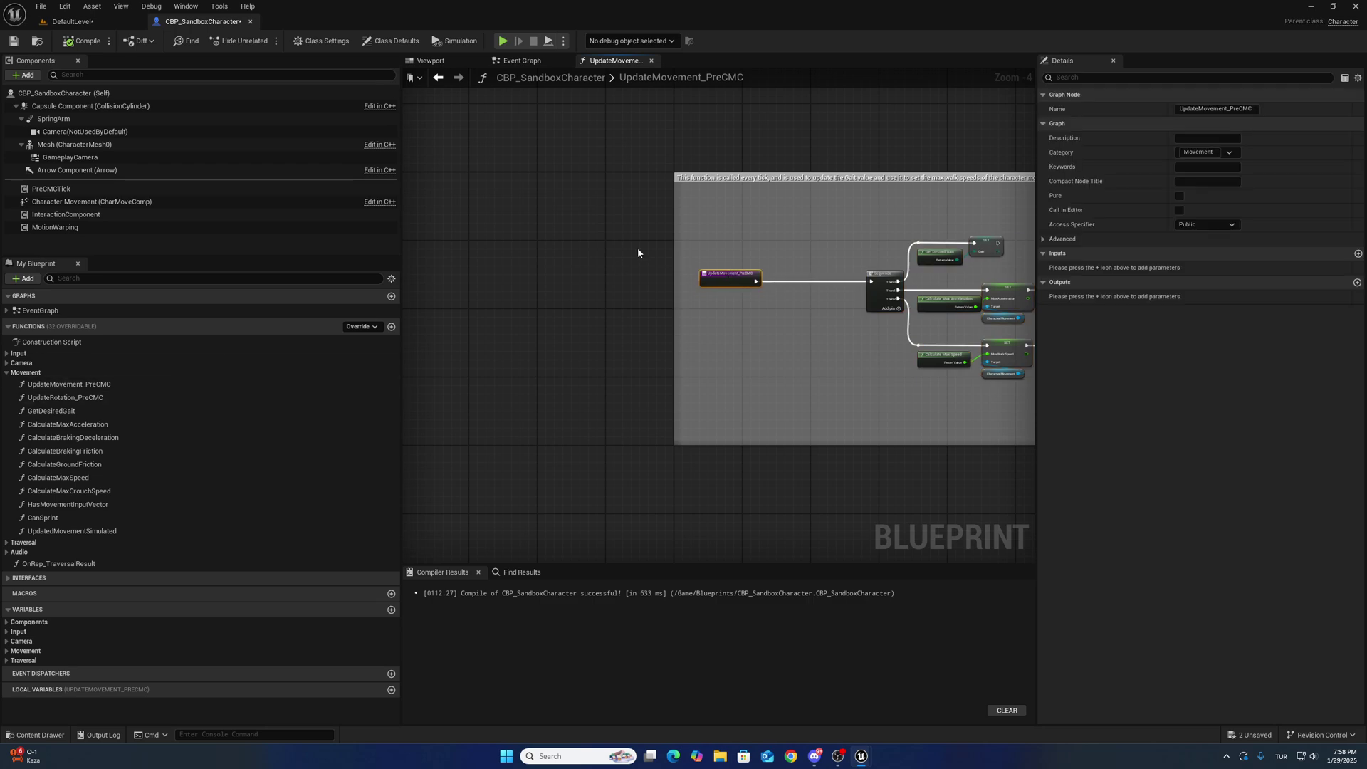
pyautogui.scroll(2, 711, 339)
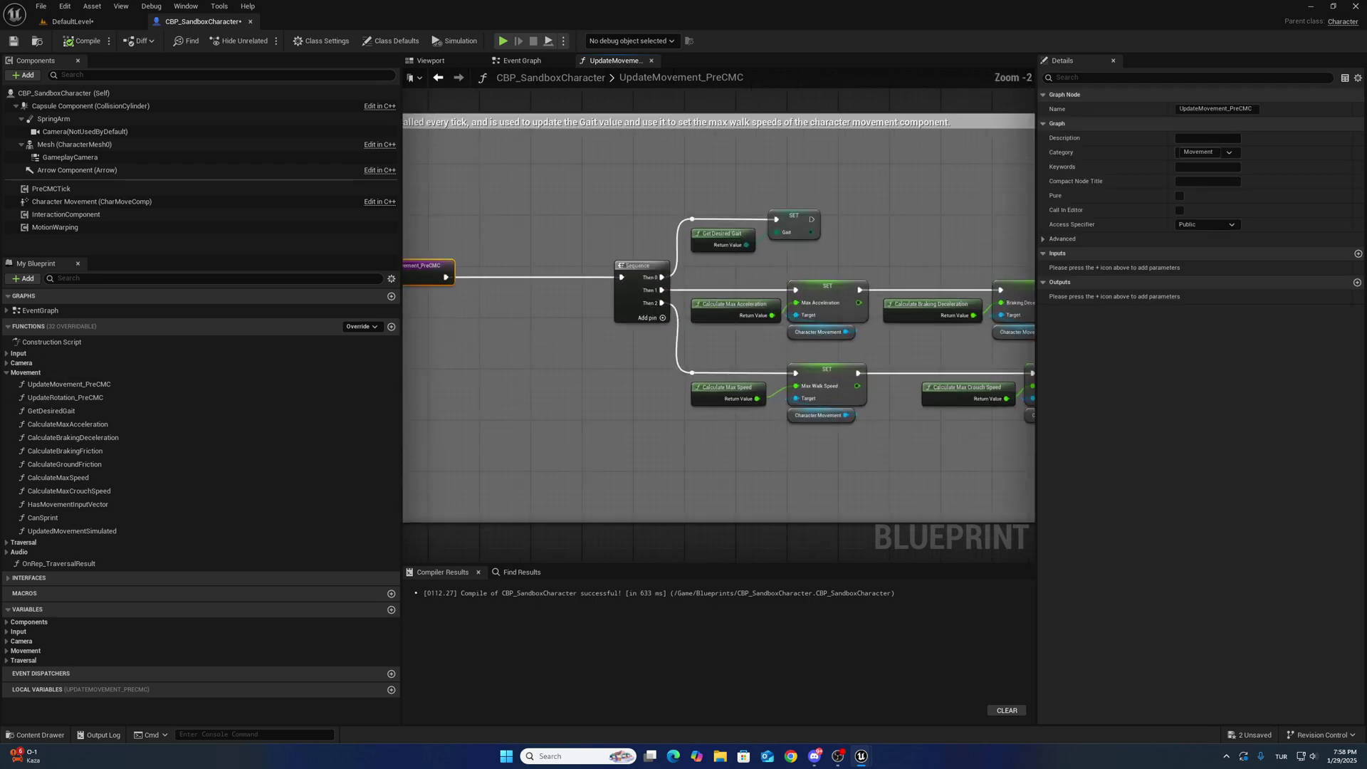
# Add an InteractionComponent reference with a Get Interaction Event node and feed its event into a Matches Any Tags node.
pyautogui.moveTo(436, 334); pyautogui.dragTo(570, 336, button='right')
pyautogui.moveTo(65, 215); pyautogui.dragTo(522, 384)
pyautogui.write('get event')
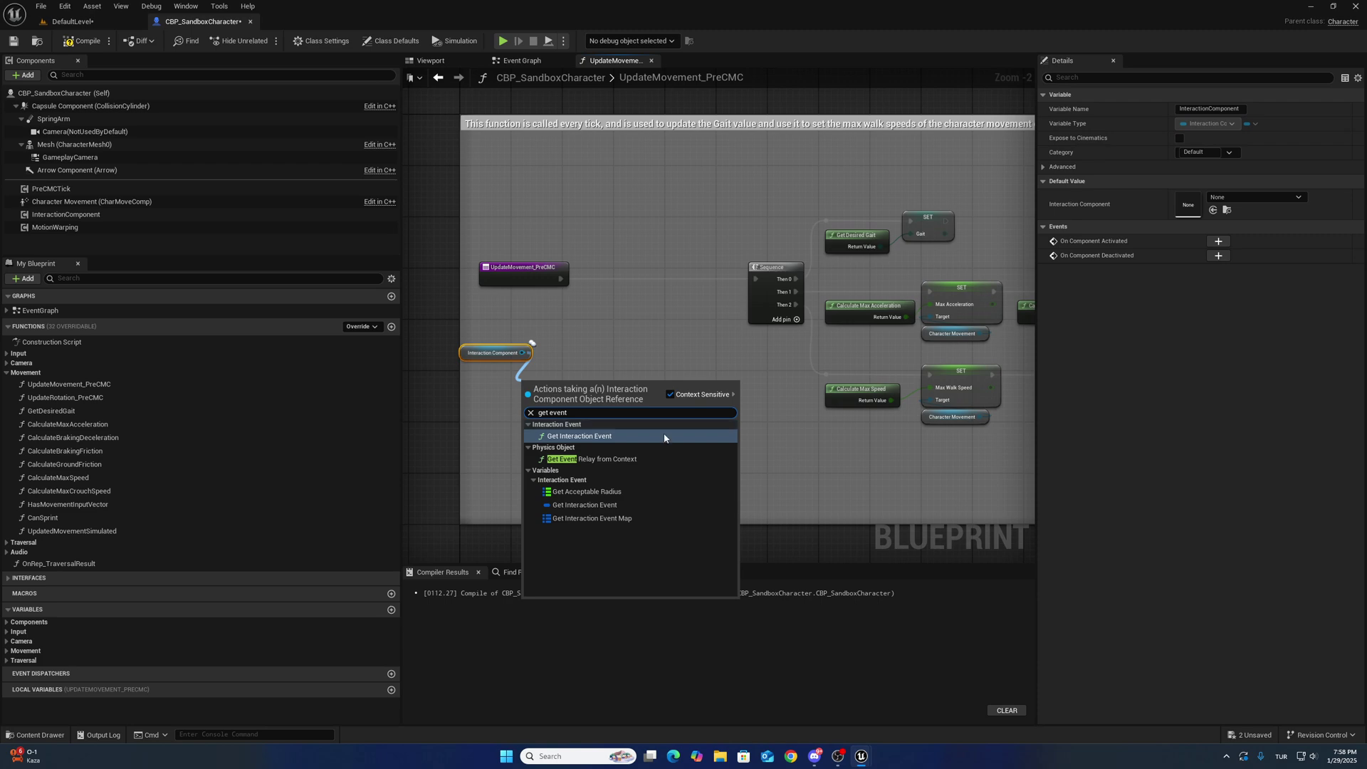
pyautogui.click(665, 437)
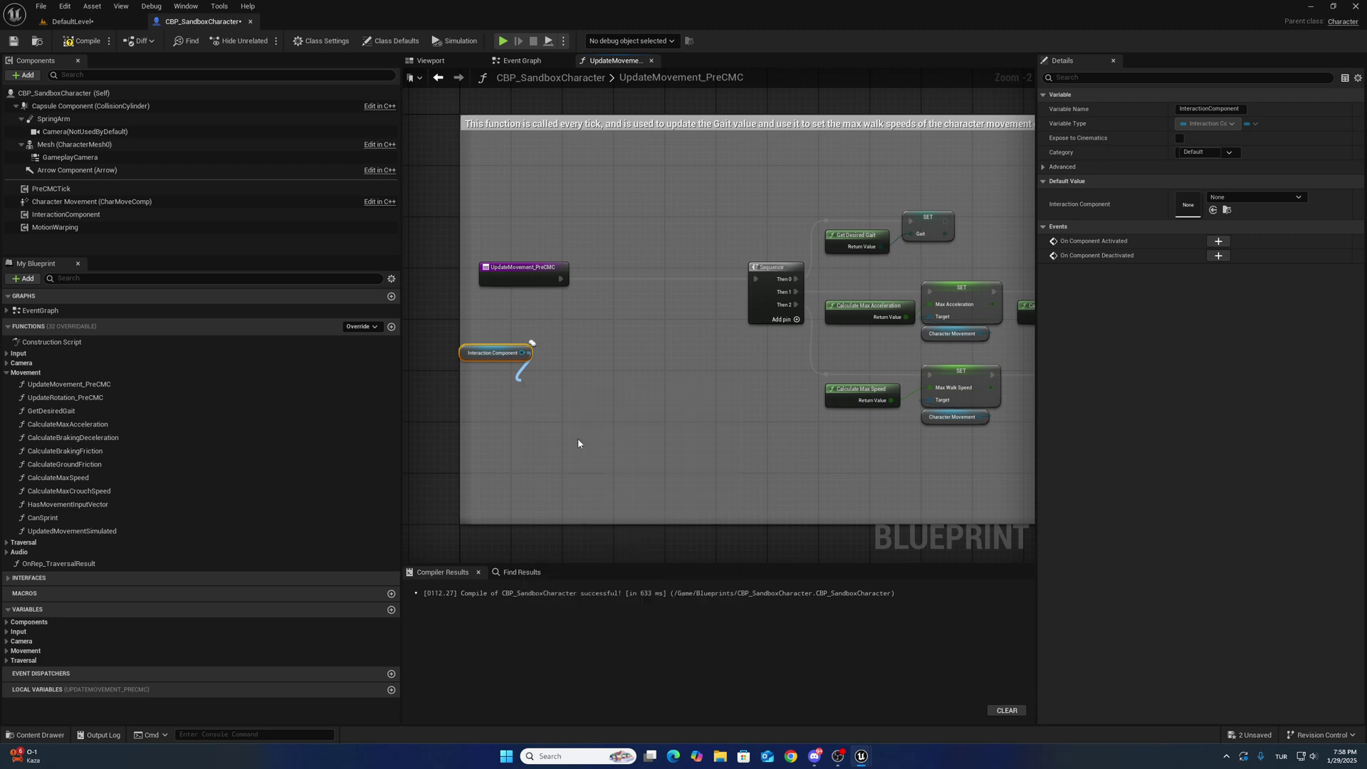
pyautogui.moveTo(608, 385); pyautogui.dragTo(570, 427)
pyautogui.write('match')
pyautogui.click(671, 446)
# Feed Other Container from a Make Literal Gameplay Tag Container set to Interaction.Action.NoAction, and enable Exact Match.
pyautogui.write('make')
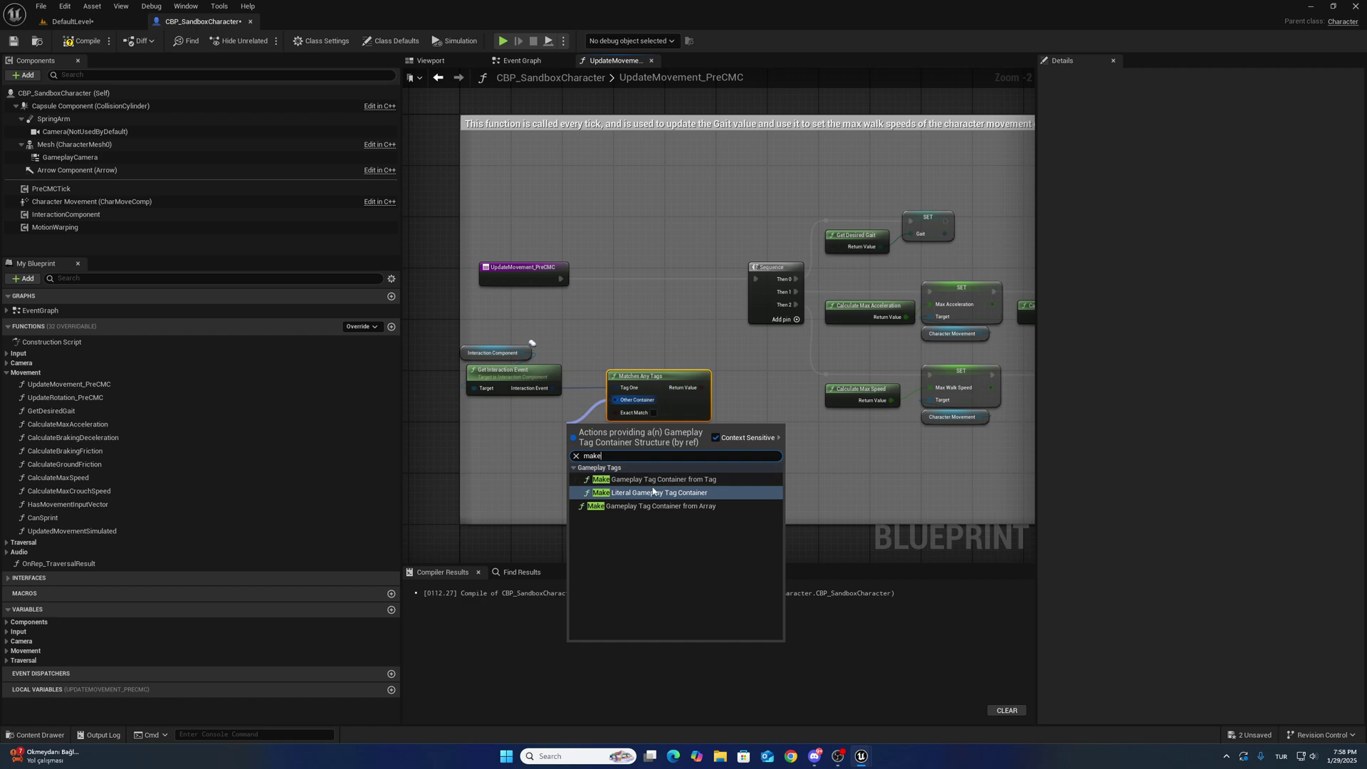
pyautogui.click(654, 491)
pyautogui.moveTo(551, 467); pyautogui.dragTo(668, 447, button='right')
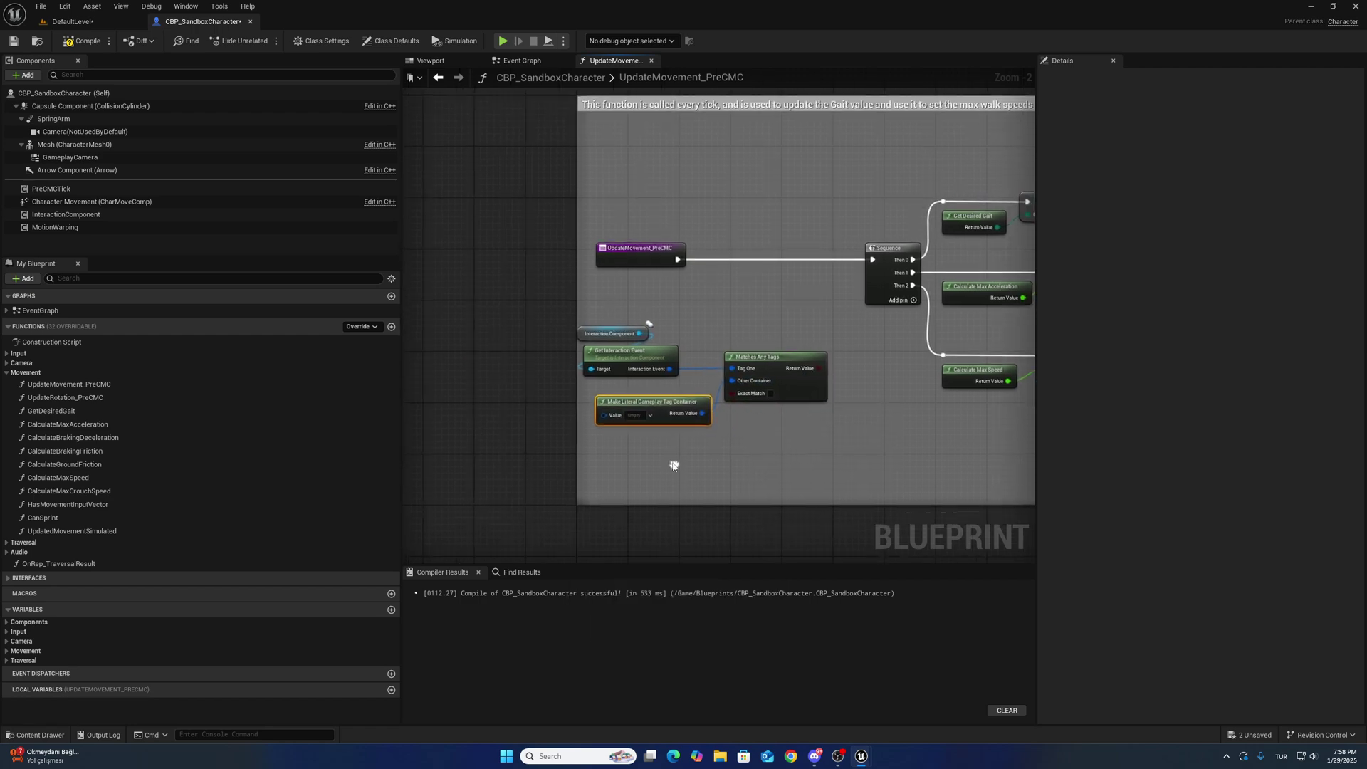
pyautogui.click(634, 414)
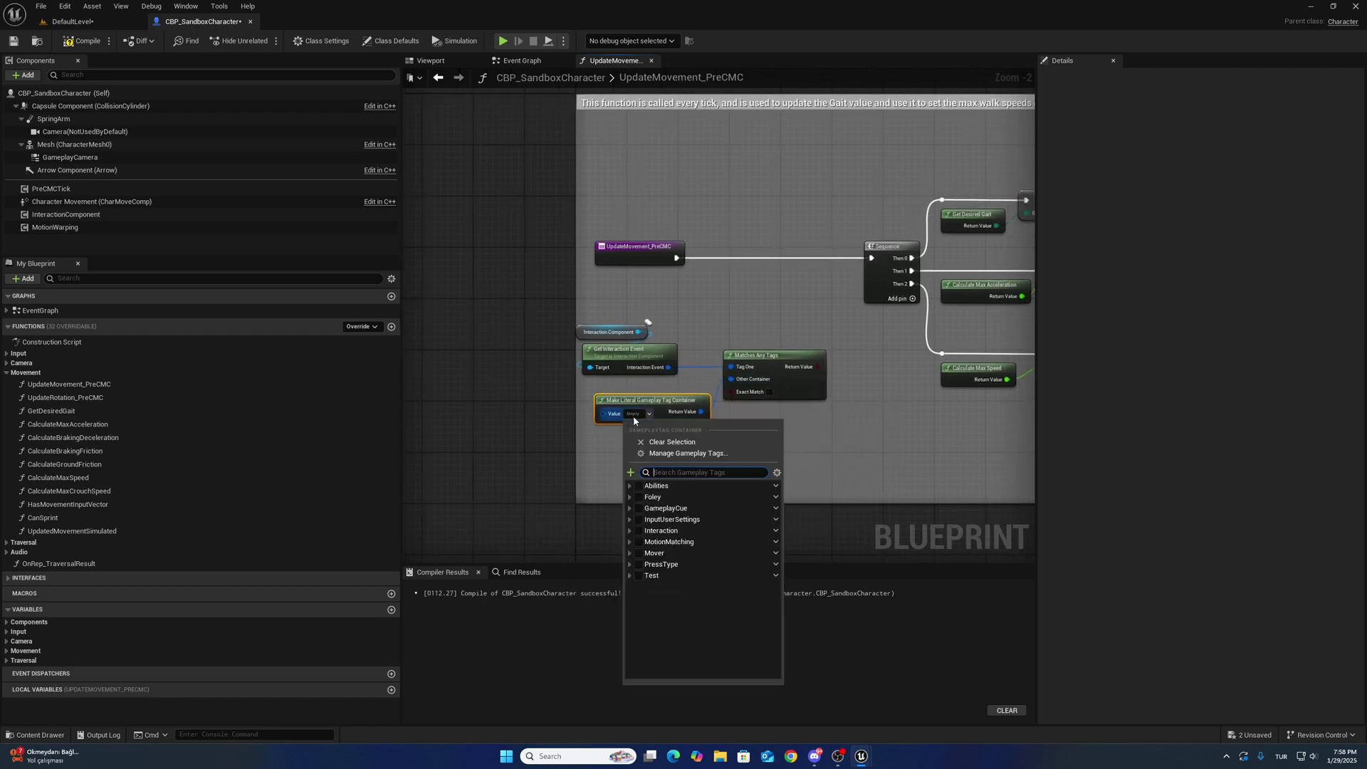
pyautogui.click(629, 531)
pyautogui.click(635, 542)
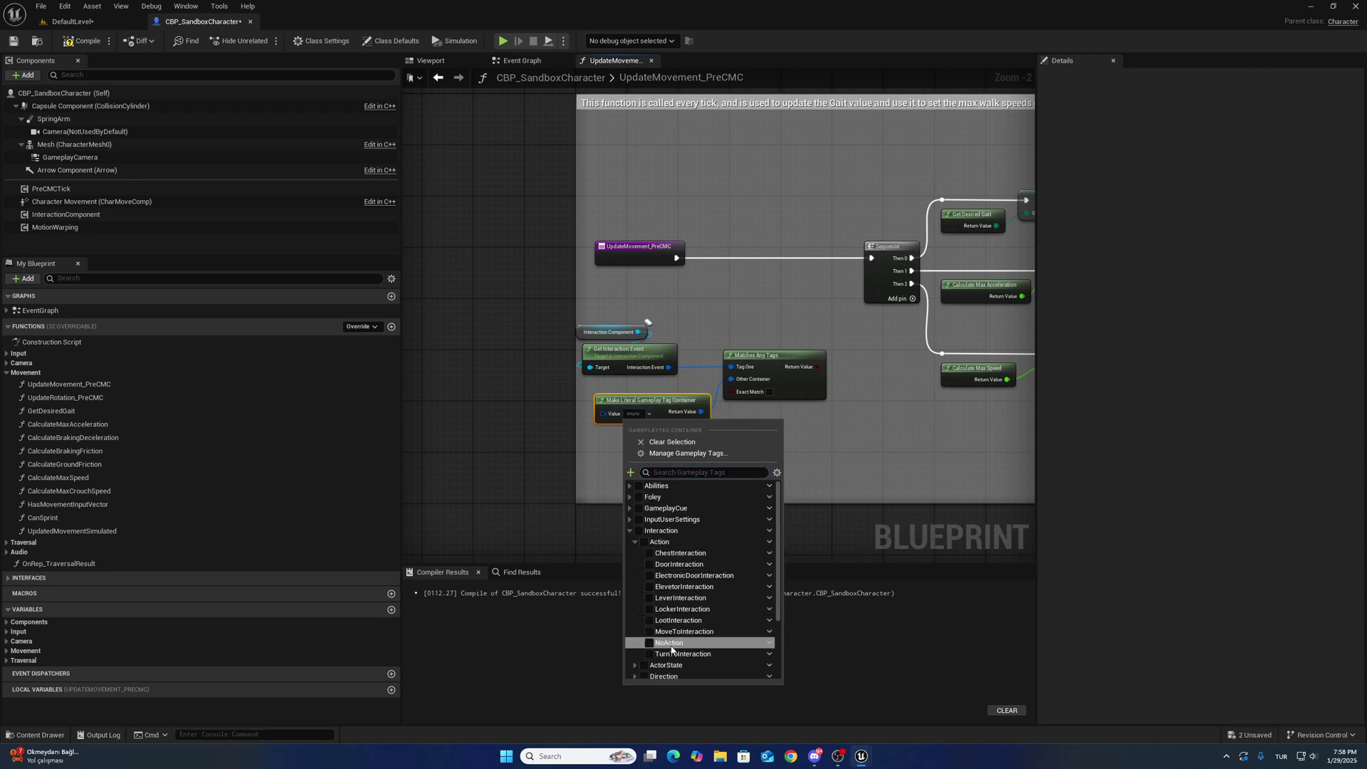
pyautogui.click(669, 643)
pyautogui.click(683, 403)
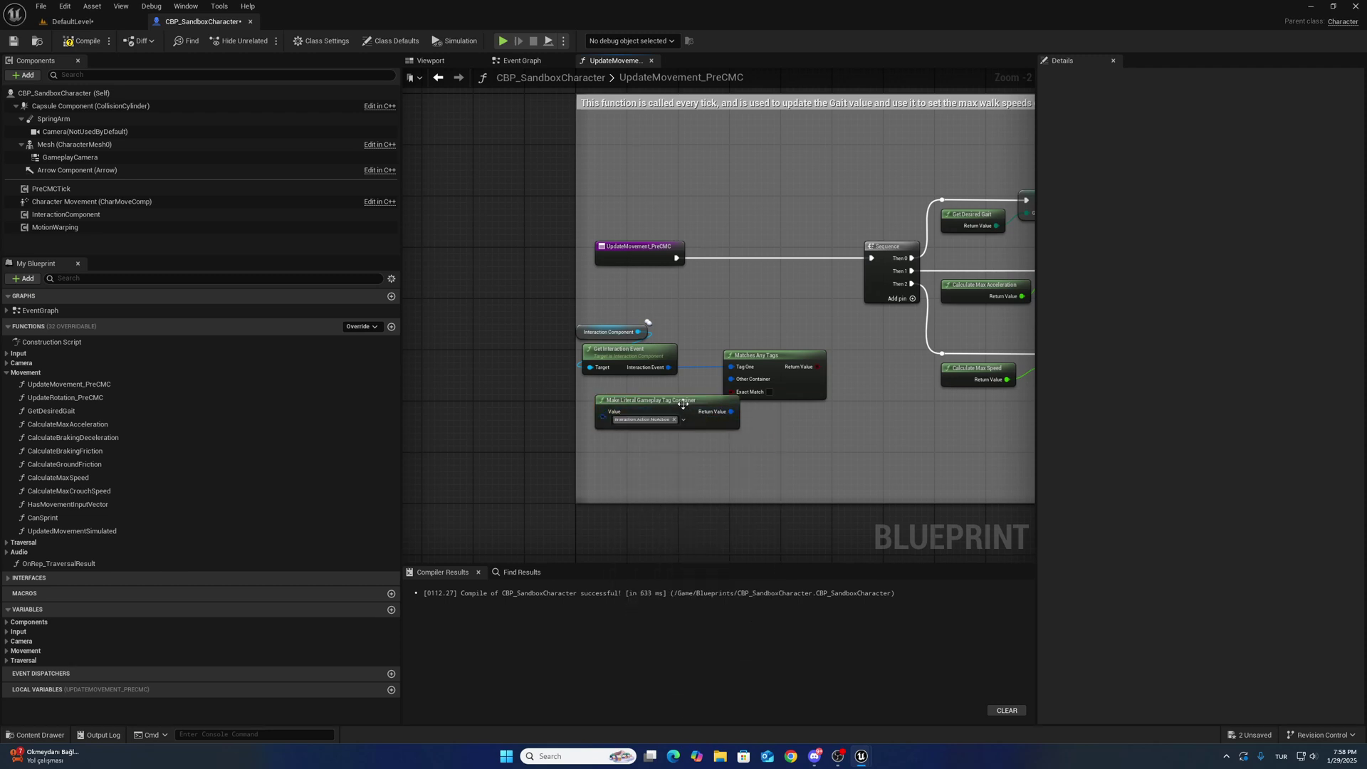
pyautogui.click(768, 391)
# Insert a Branch between the UpdateMovement_PreCMC entry and the Sequence, with the Matches Any Tags result as its condition.
pyautogui.moveTo(708, 474); pyautogui.dragTo(621, 463, button='right')
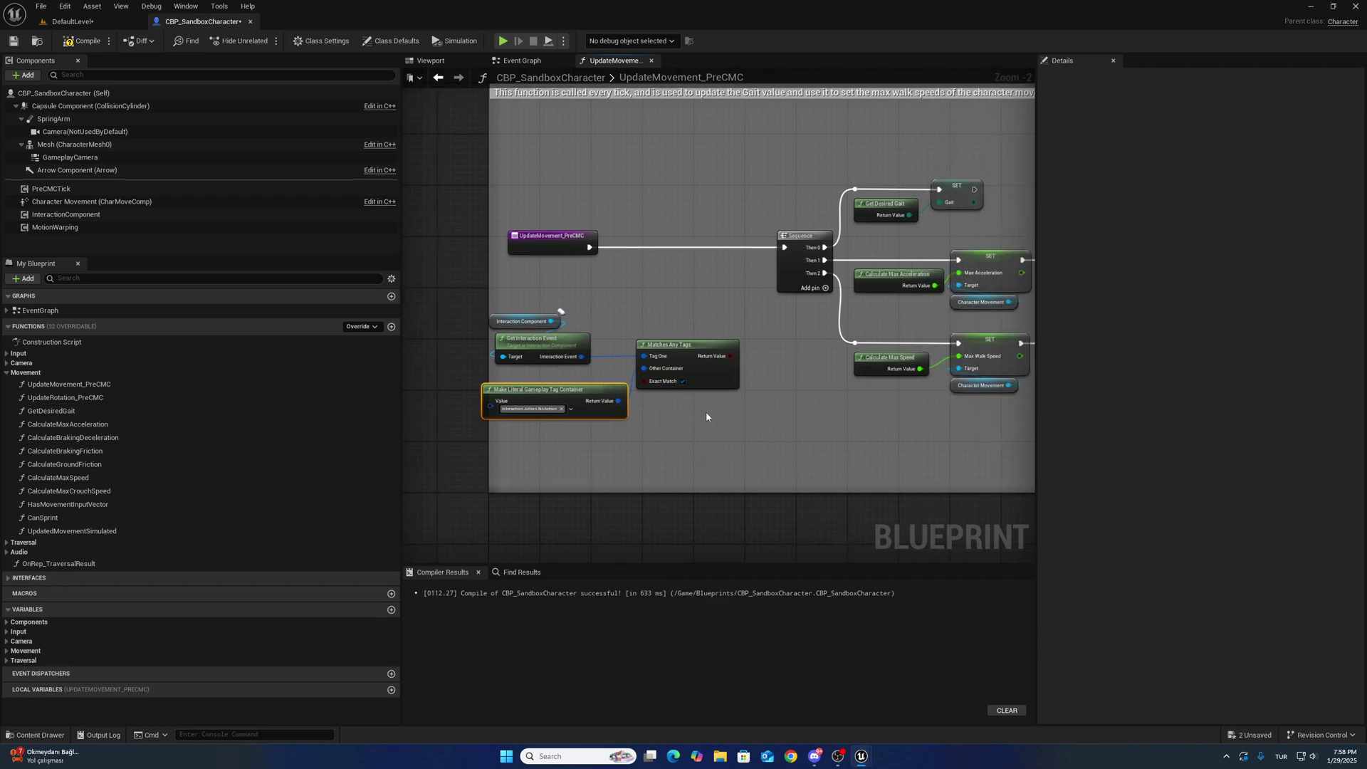
pyautogui.click(489, 273)
pyautogui.moveTo(485, 276); pyautogui.dragTo(438, 276)
pyautogui.moveTo(750, 414); pyautogui.dragTo(674, 420, button='right')
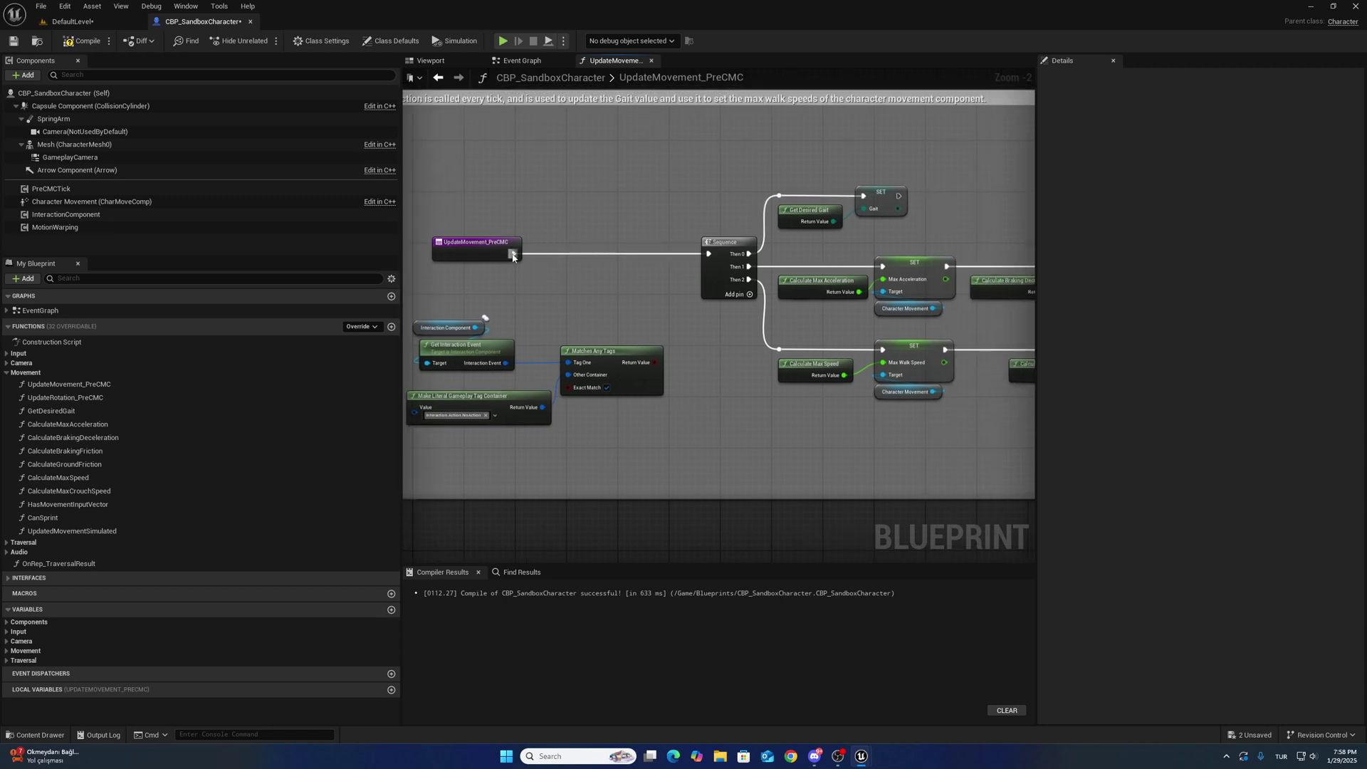
pyautogui.write('br')
pyautogui.moveTo(513, 254); pyautogui.dragTo(634, 249)
pyautogui.click(675, 311)
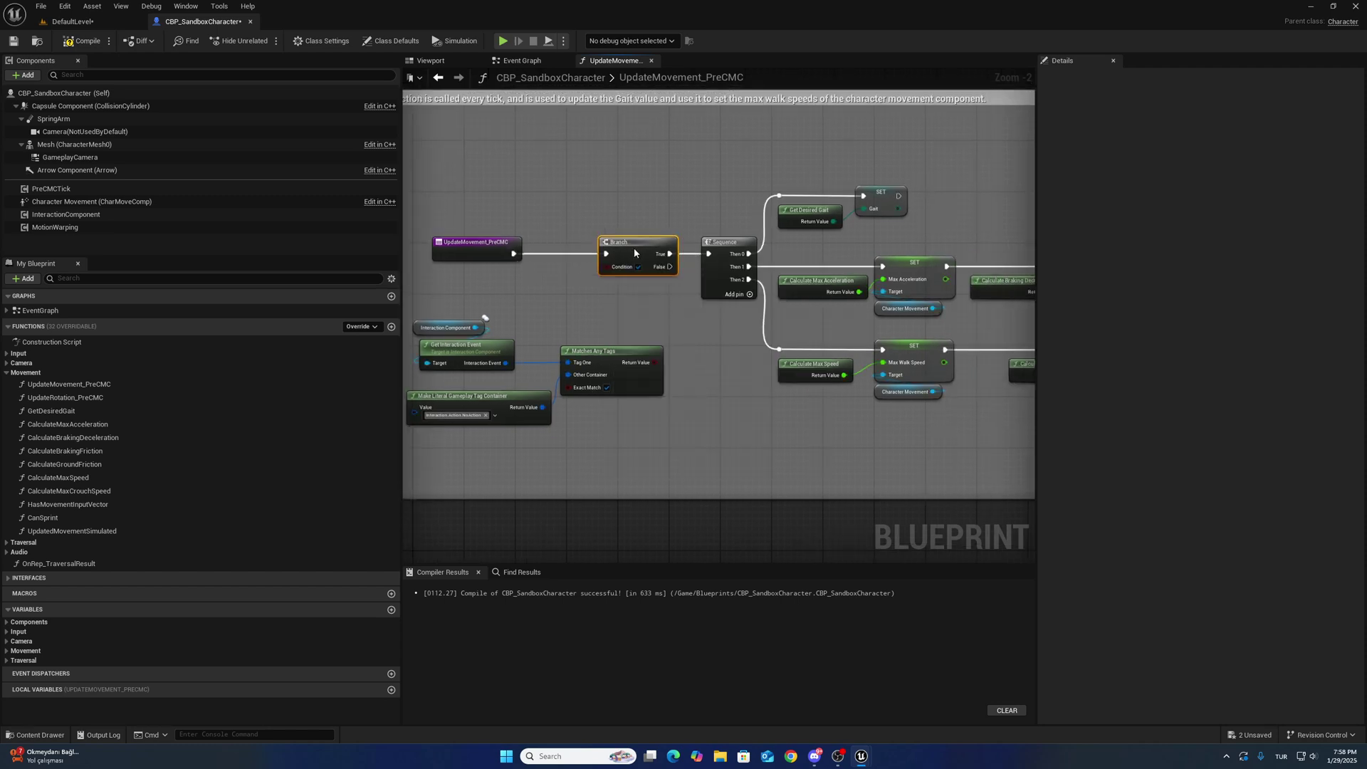
pyautogui.moveTo(650, 358); pyautogui.dragTo(616, 244)
# Select and copy the Branch together with the interaction tag check nodes in UpdateMovement_PreCMC.
pyautogui.moveTo(544, 457); pyautogui.dragTo(686, 430, button='right')
pyautogui.moveTo(719, 291); pyautogui.dragTo(576, 274, button='right')
pyautogui.scroll(-2, 875, 285)
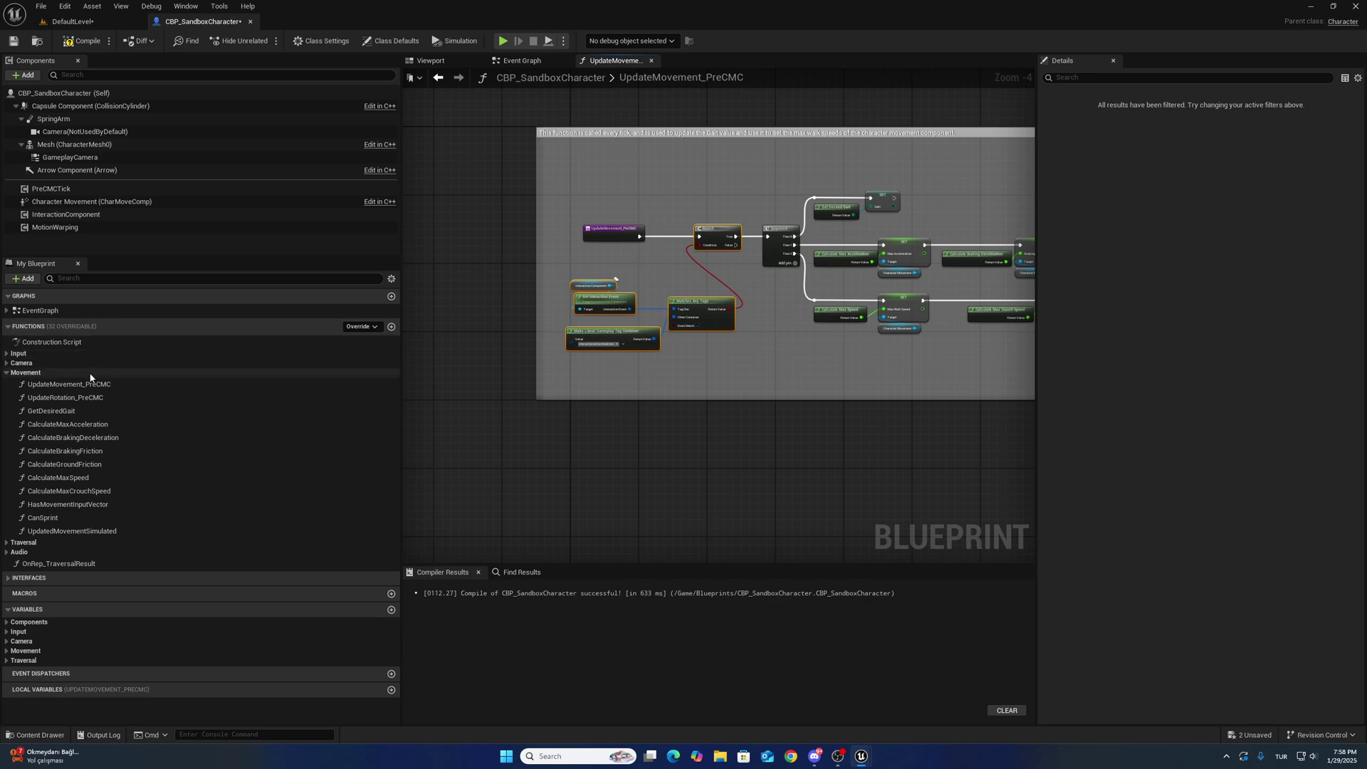
# Open the UpdateRotation_PreCMC function, widen its comment box and move the entry node away from the Sequence.
pyautogui.doubleClick(64, 398)
pyautogui.scroll(-2, 624, 318)
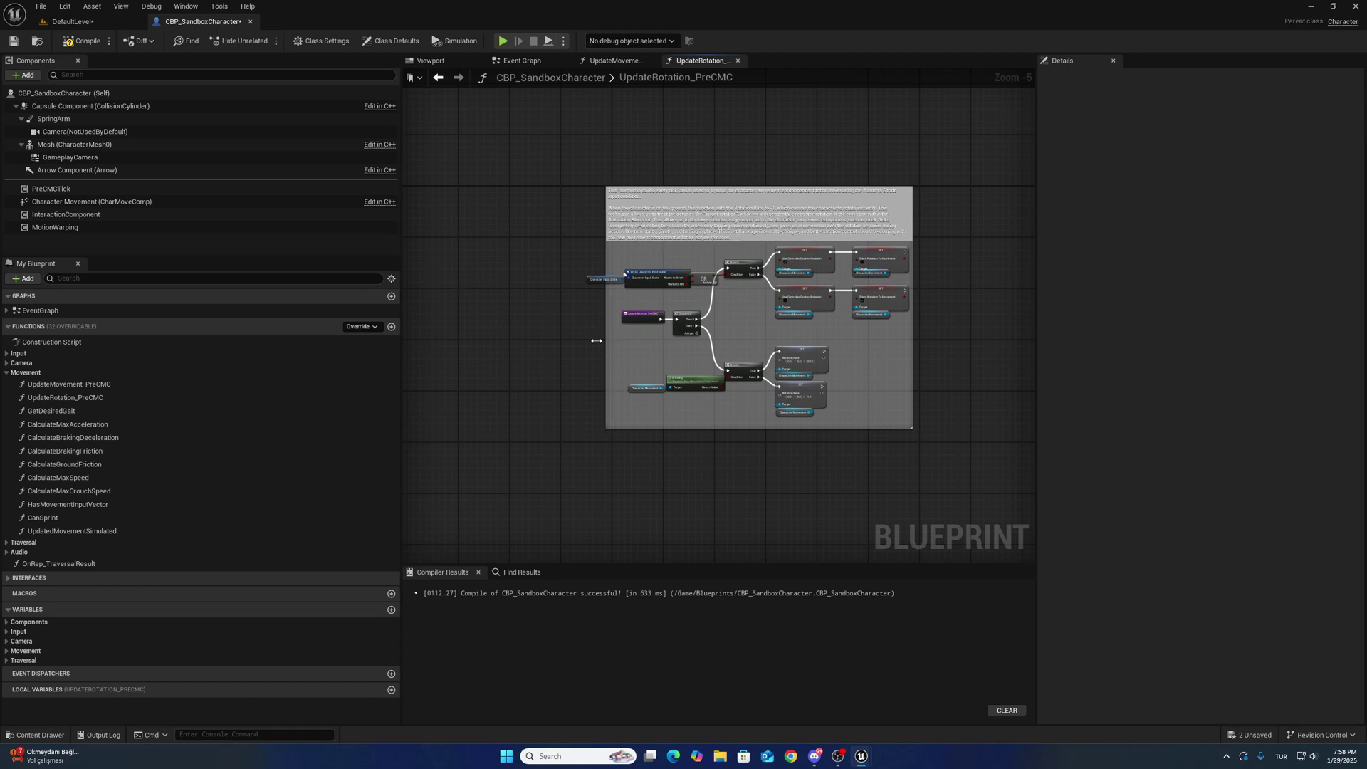
pyautogui.moveTo(595, 341); pyautogui.dragTo(421, 337)
pyautogui.moveTo(639, 320); pyautogui.dragTo(481, 322)
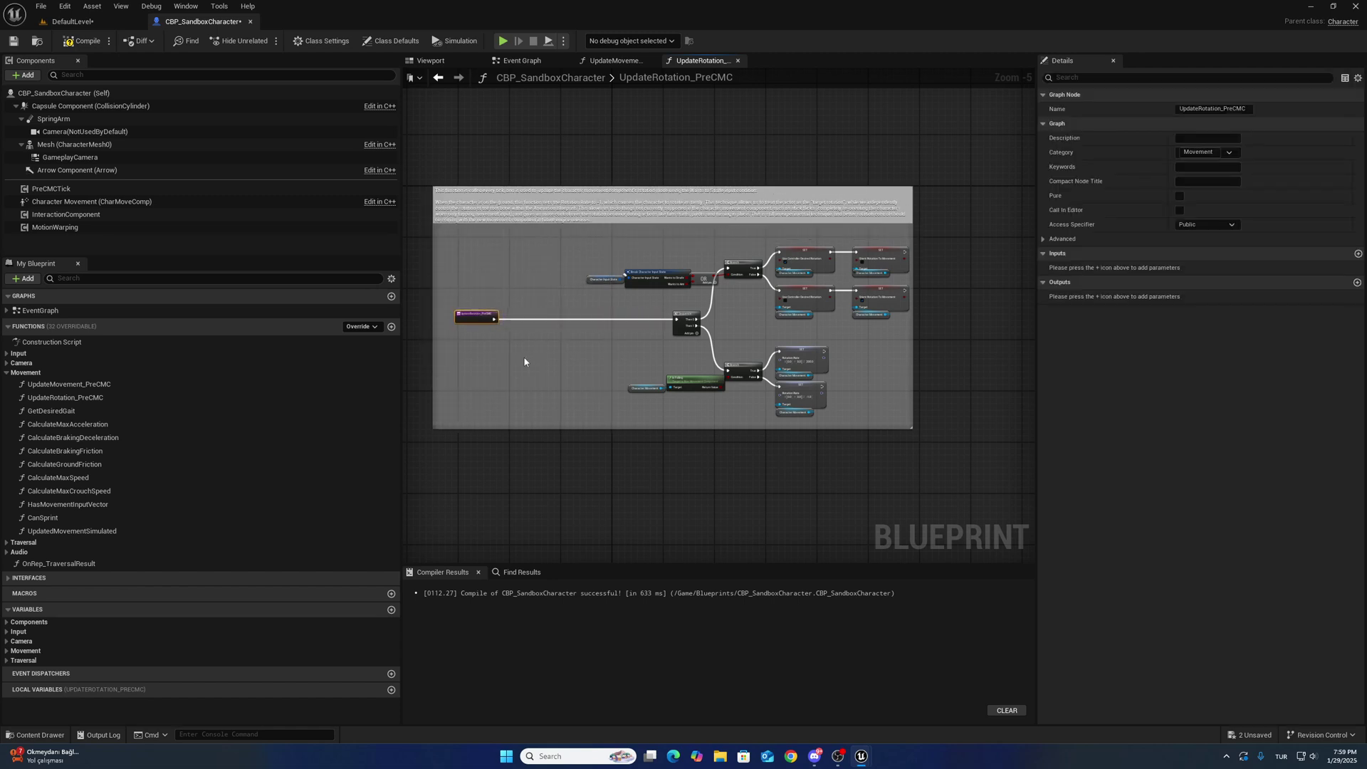
# Paste the copied tag check and Branch, and wire the Branch between the UpdateRotation_PreCMC entry and the Sequence.
pyautogui.hotkey('ctrl', 'v')
pyautogui.scroll(2, 606, 318)
pyautogui.moveTo(581, 315); pyautogui.dragTo(535, 319)
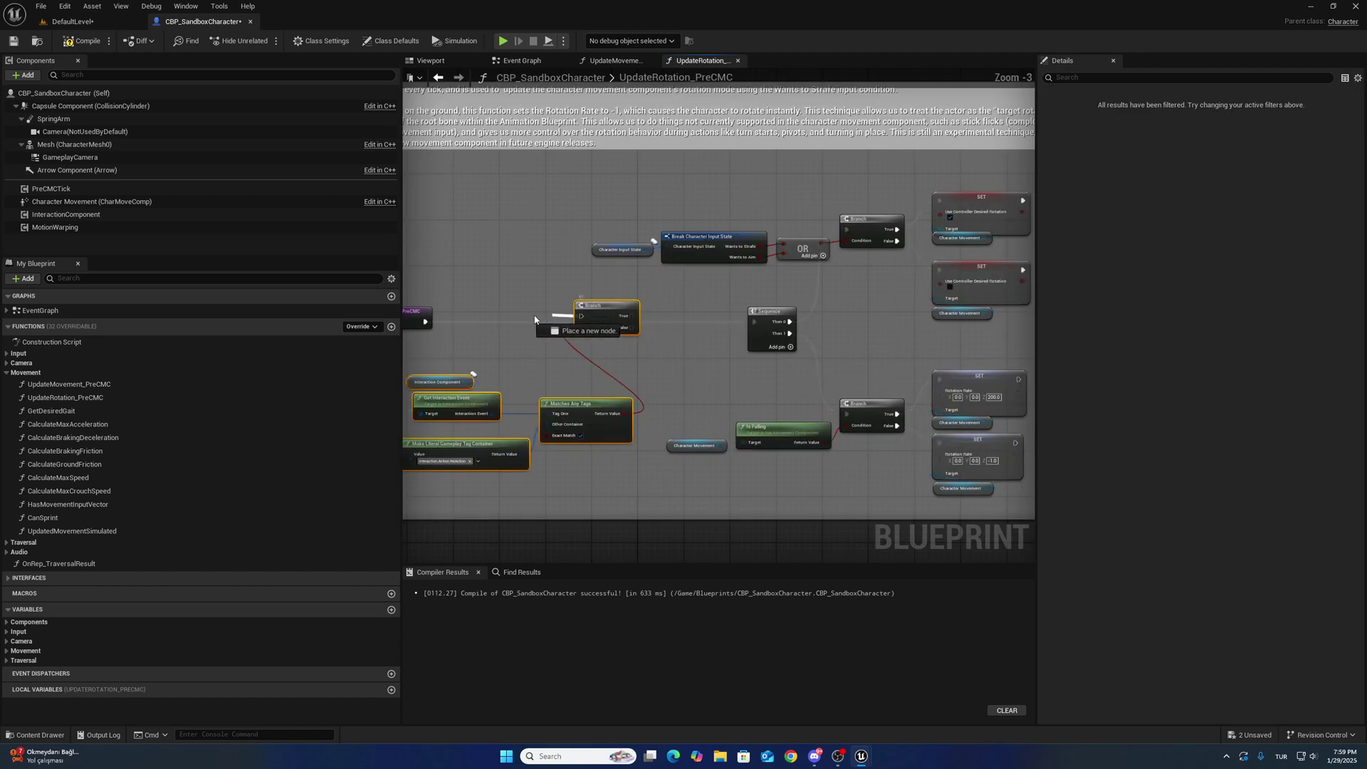
pyautogui.moveTo(425, 327); pyautogui.dragTo(425, 327)
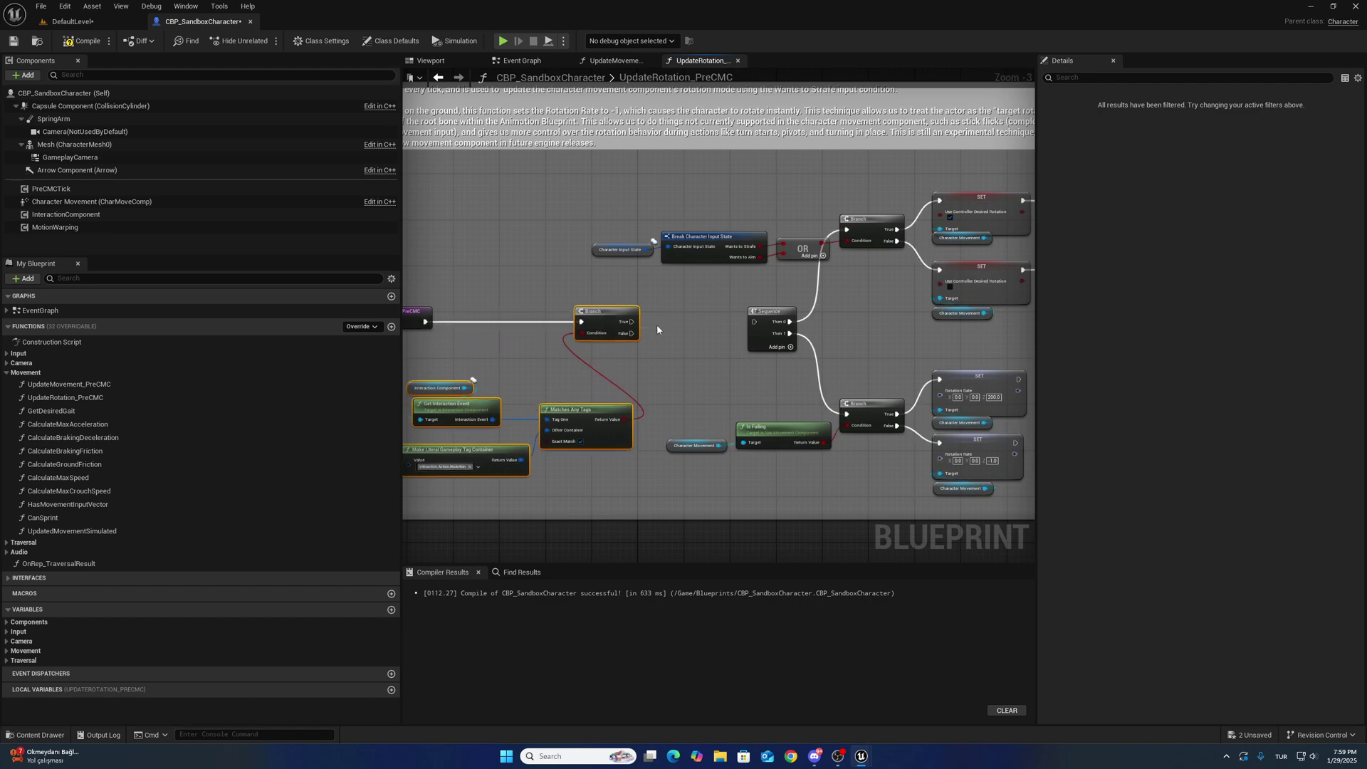
pyautogui.moveTo(760, 326); pyautogui.dragTo(761, 326)
# Check the pasted container's NoAction tag and move the tag check nodes beneath the UpdateRotation_PreCMC entry node.
pyautogui.moveTo(669, 356); pyautogui.dragTo(831, 307, button='right')
pyautogui.click(608, 417)
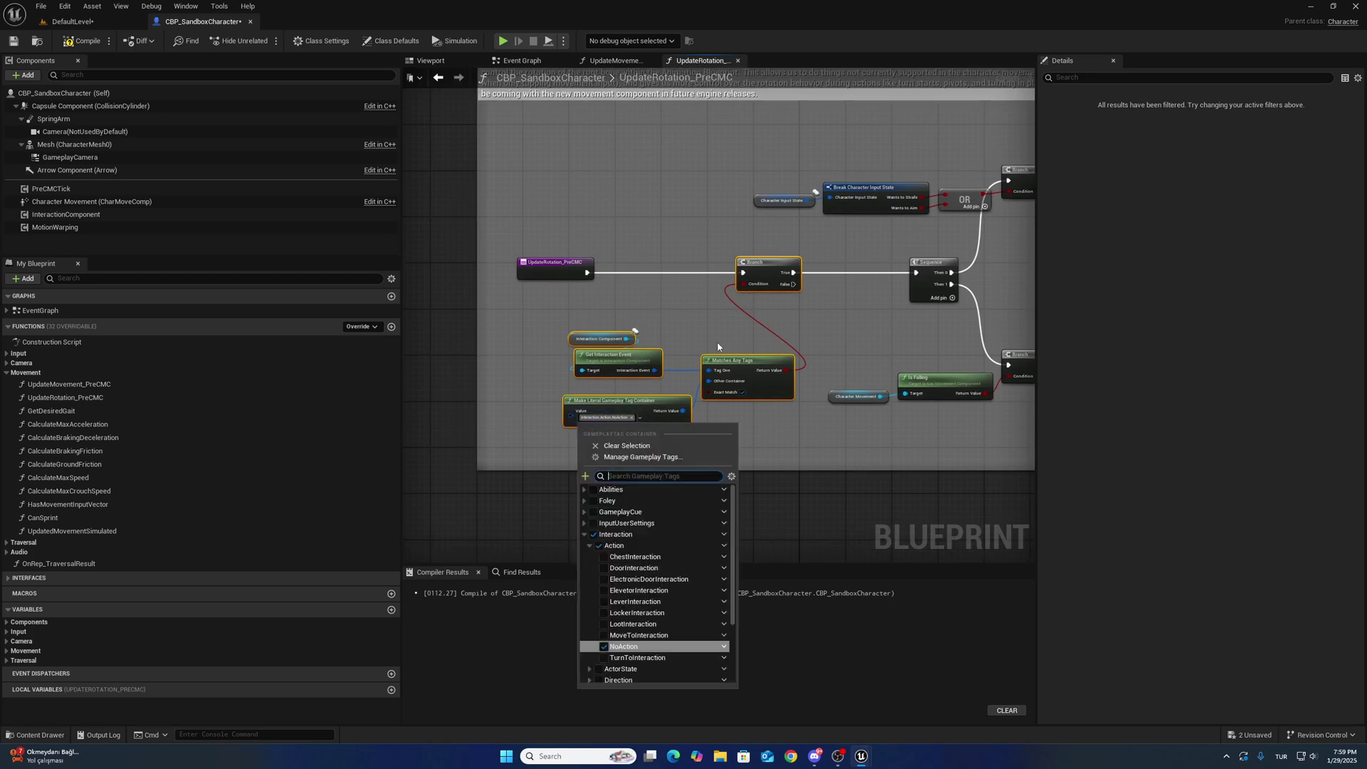
pyautogui.click(715, 345)
pyautogui.moveTo(563, 443); pyautogui.dragTo(702, 339)
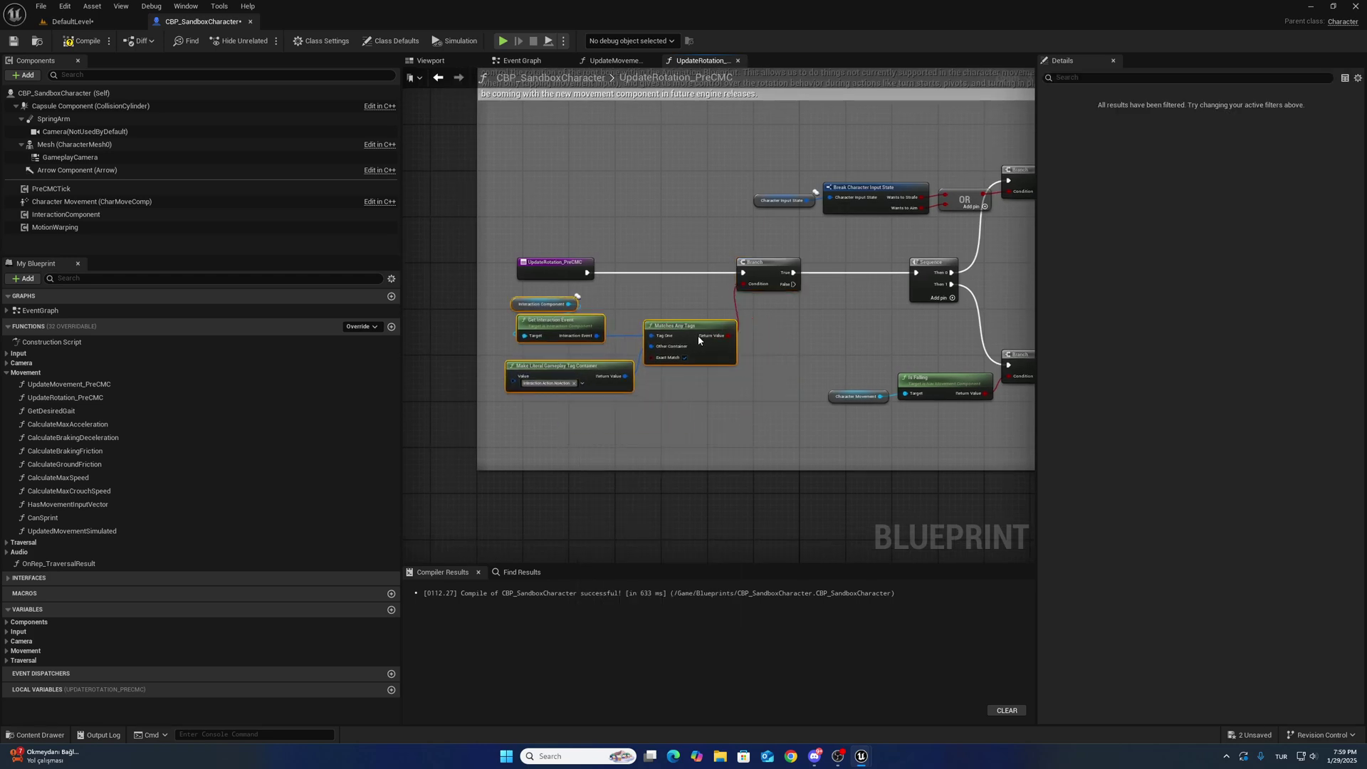
# Copy the Set Rotation Rate node with the -1.0 value and its Character Movement reference next to the new Branch.
pyautogui.moveTo(803, 341); pyautogui.dragTo(546, 324, button='right')
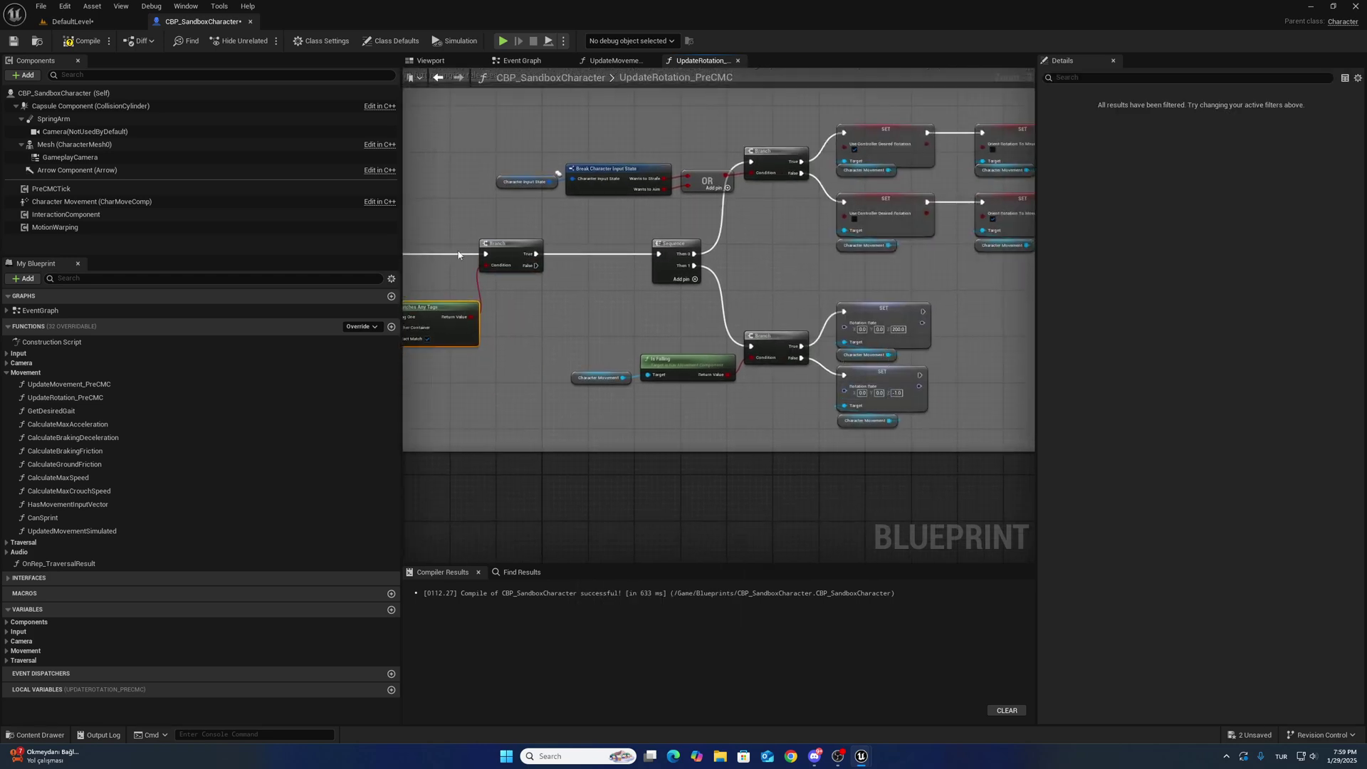
pyautogui.moveTo(776, 327); pyautogui.dragTo(599, 306, button='right')
pyautogui.click(710, 353)
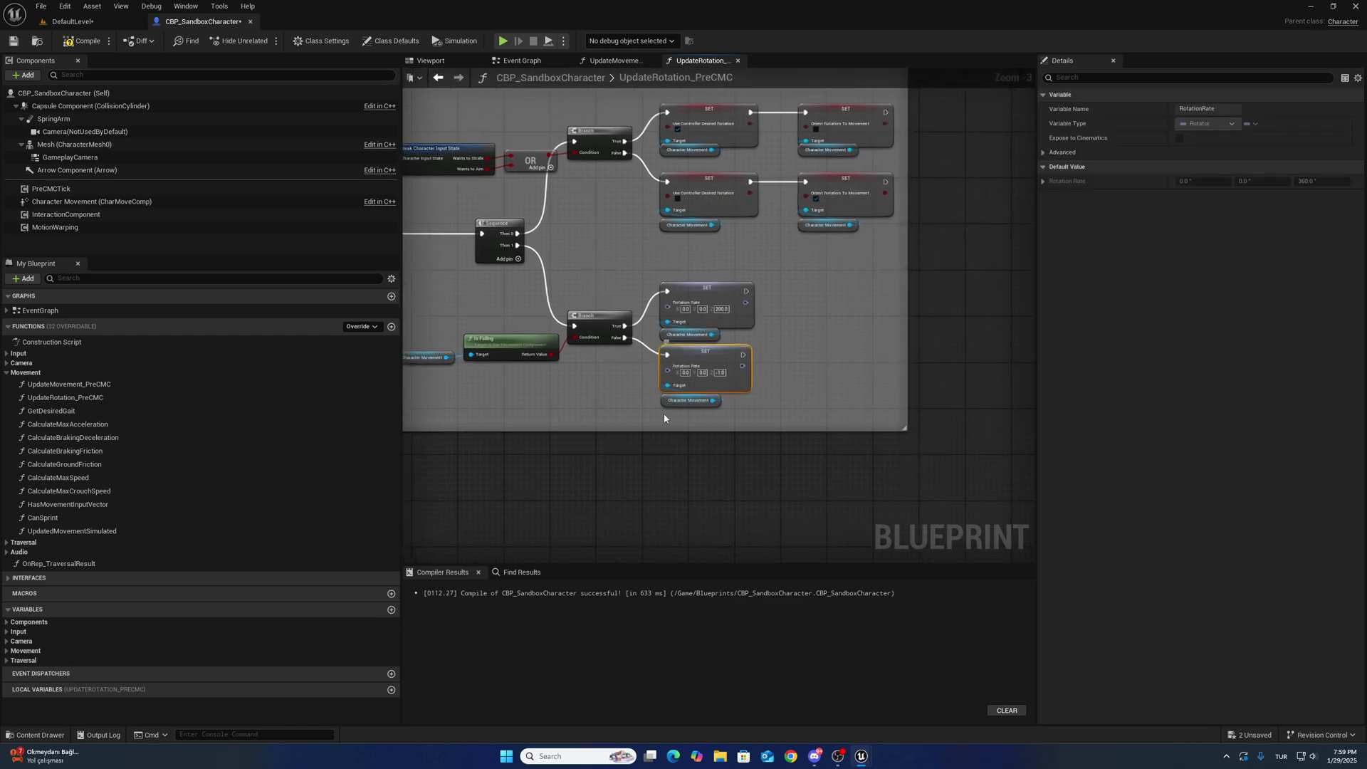
pyautogui.moveTo(705, 358); pyautogui.dragTo(706, 356)
pyautogui.hotkey('ctrl', 'c')
pyautogui.moveTo(573, 338); pyautogui.dragTo(954, 380, button='right')
pyautogui.hotkey('ctrl', 'v')
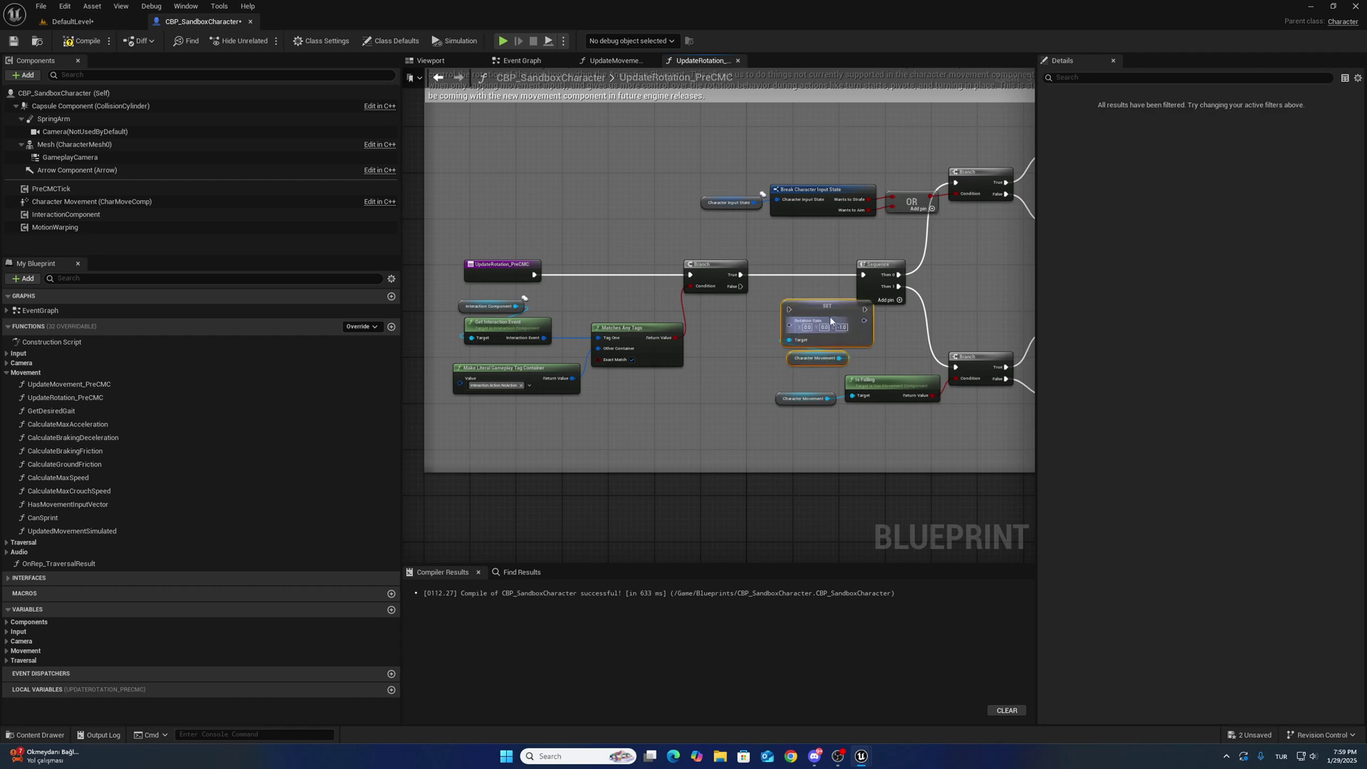
# Connect the copied Set Rotation Rate node to the new Branch's False output, set its rotation to 0.0, and save the blueprint.
pyautogui.moveTo(819, 312)
pyautogui.mouseDown()
pyautogui.moveTo(770, 310)
pyautogui.moveTo(799, 315)
pyautogui.mouseUp()
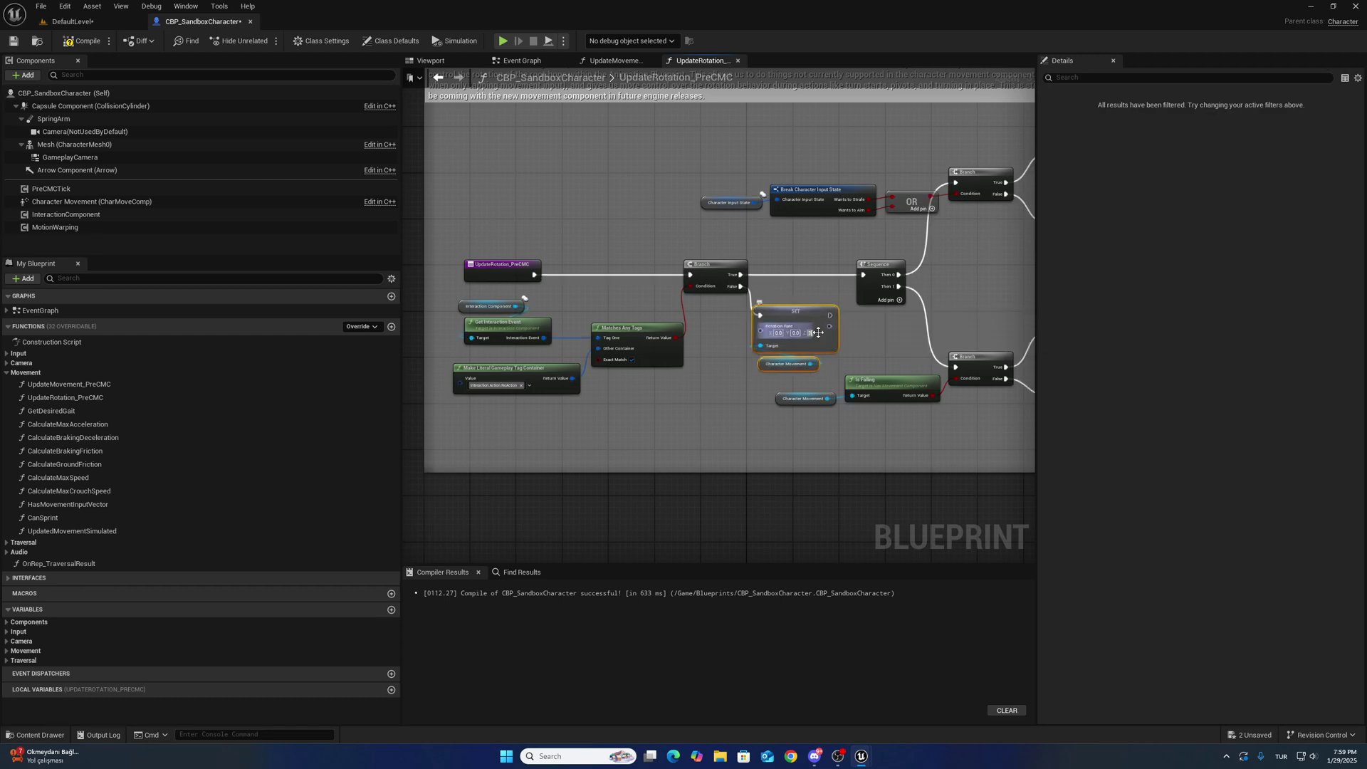
pyautogui.click(639, 273)
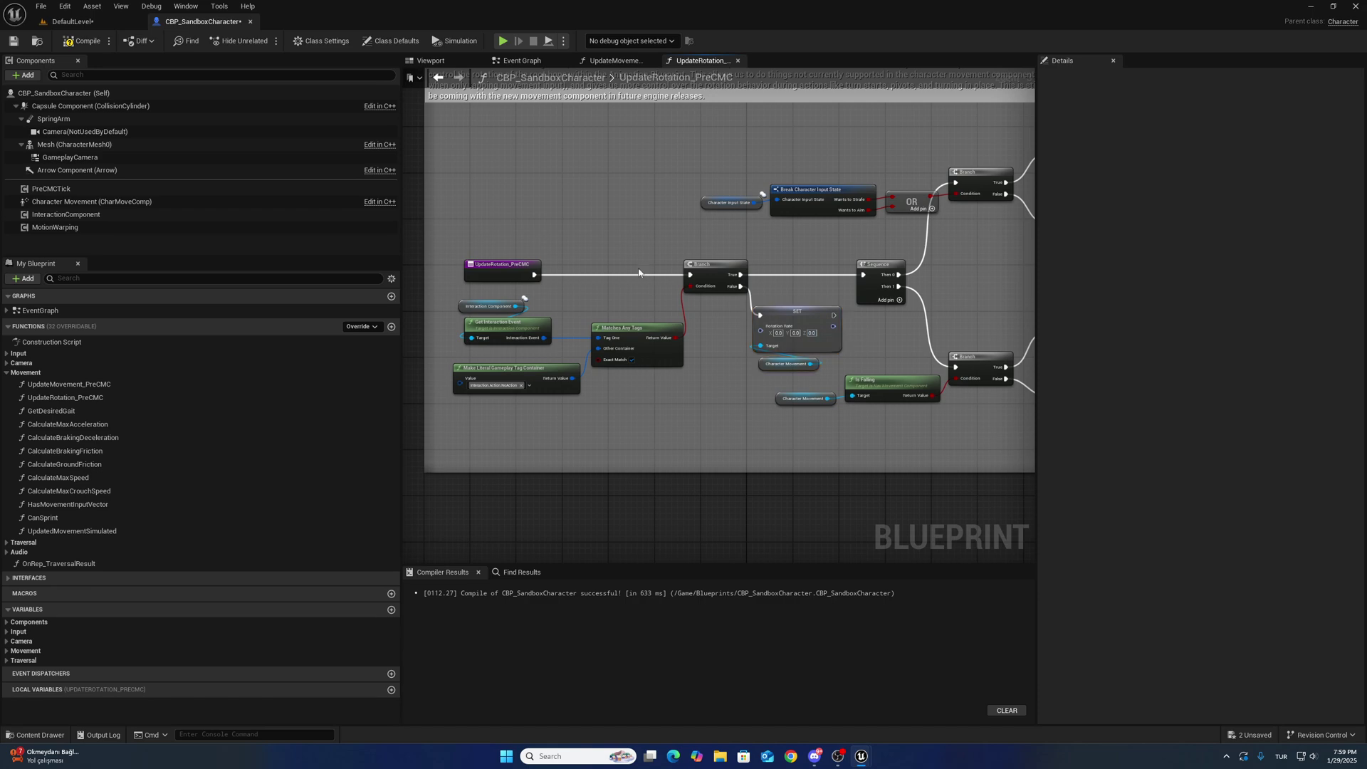
pyautogui.click(13, 44)
pyautogui.scroll(-2, 648, 223)
# Play DefaultLevel, open the chest with the character, pick up the items inside to test the movement lock, and stop playing.
pyautogui.click(71, 21)
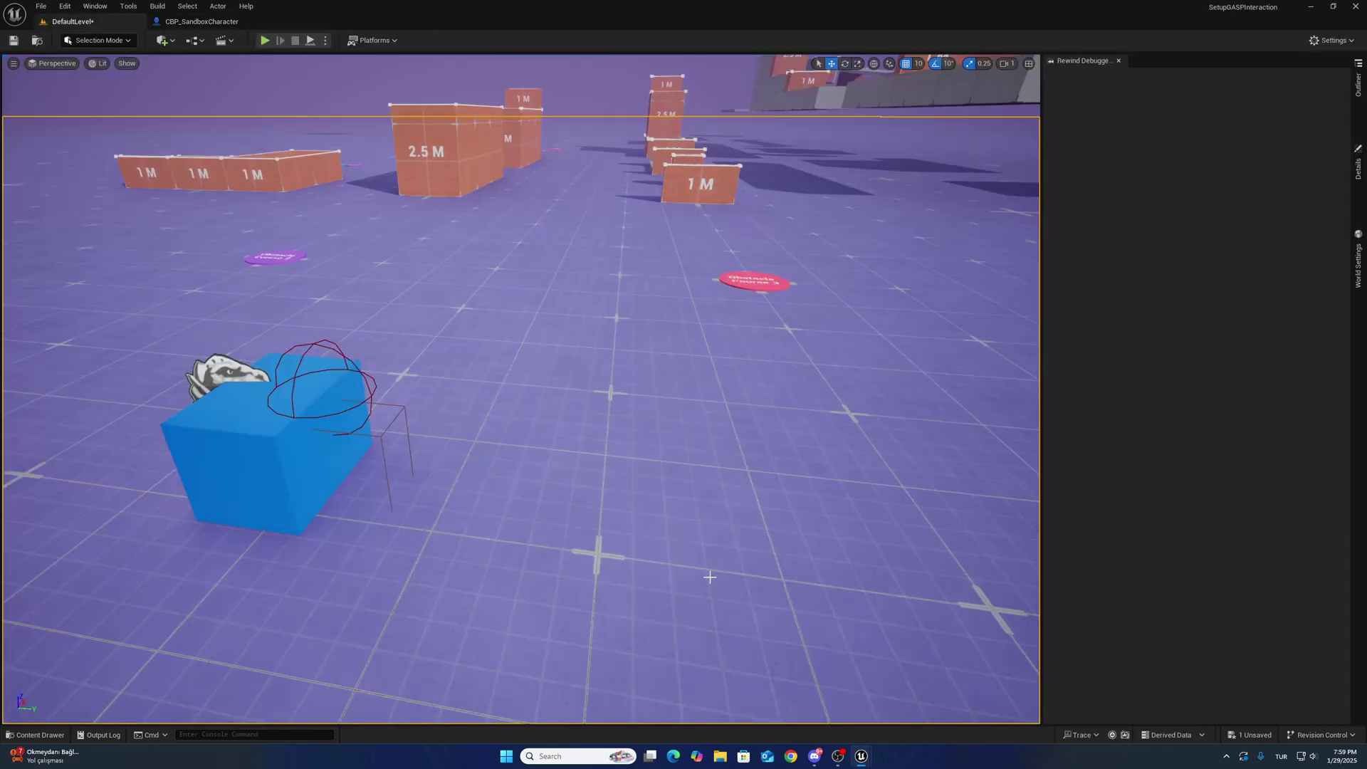
pyautogui.hotkey('alt', 'p')
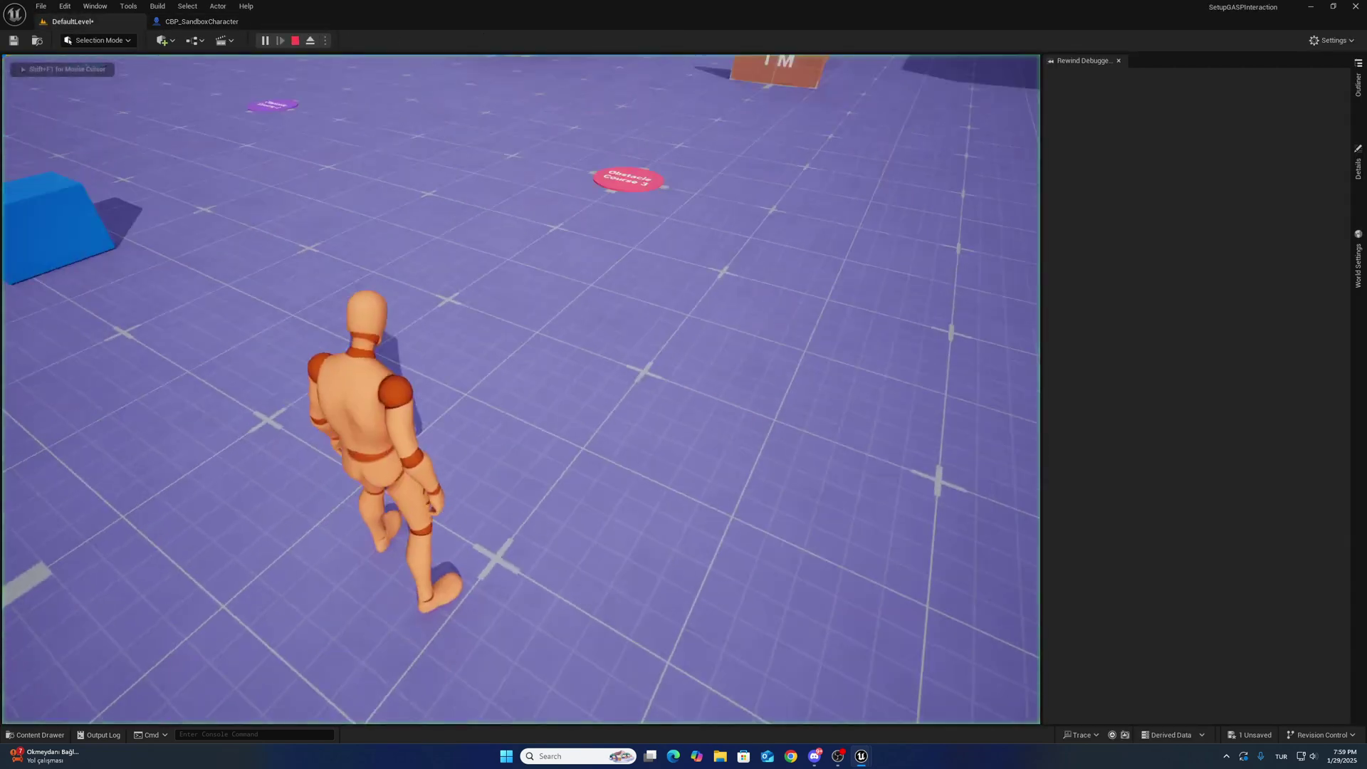
pyautogui.press('w')
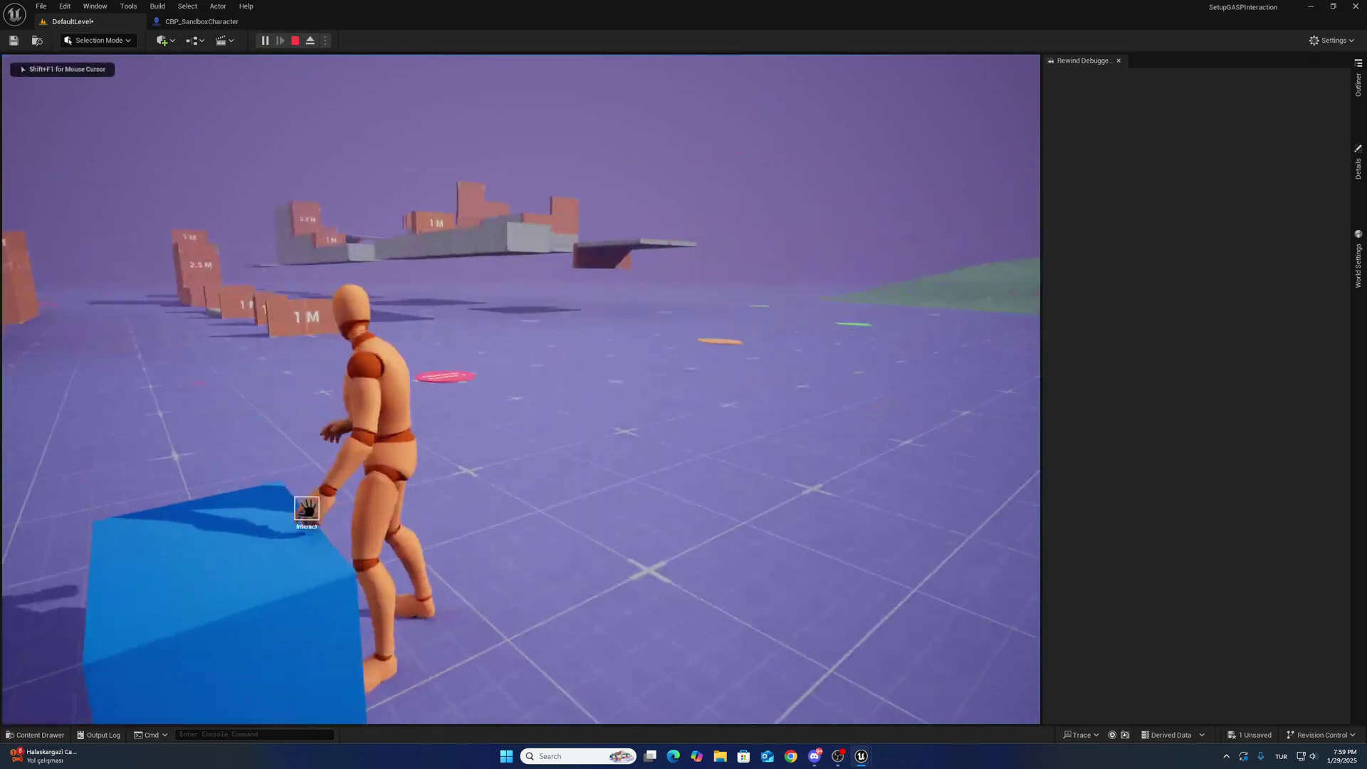
pyautogui.press('e')
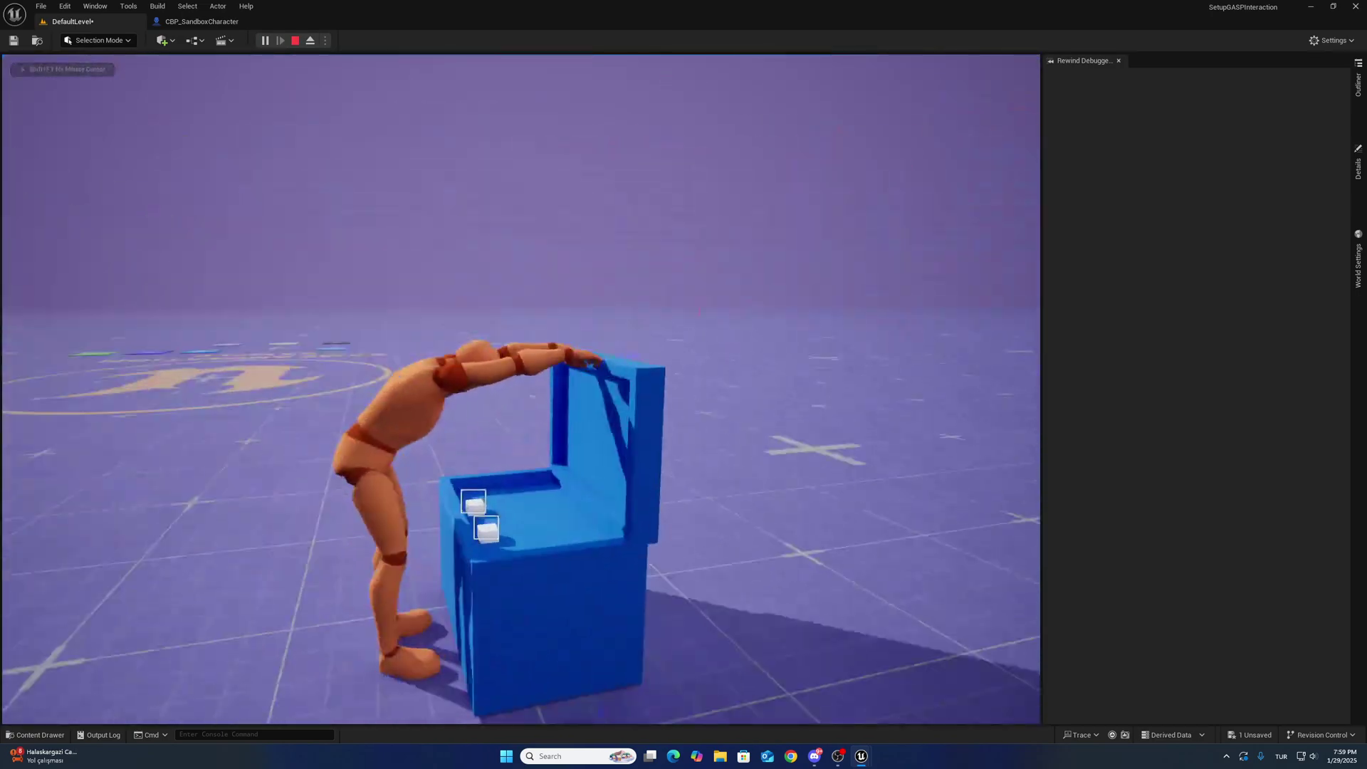
pyautogui.press('e')
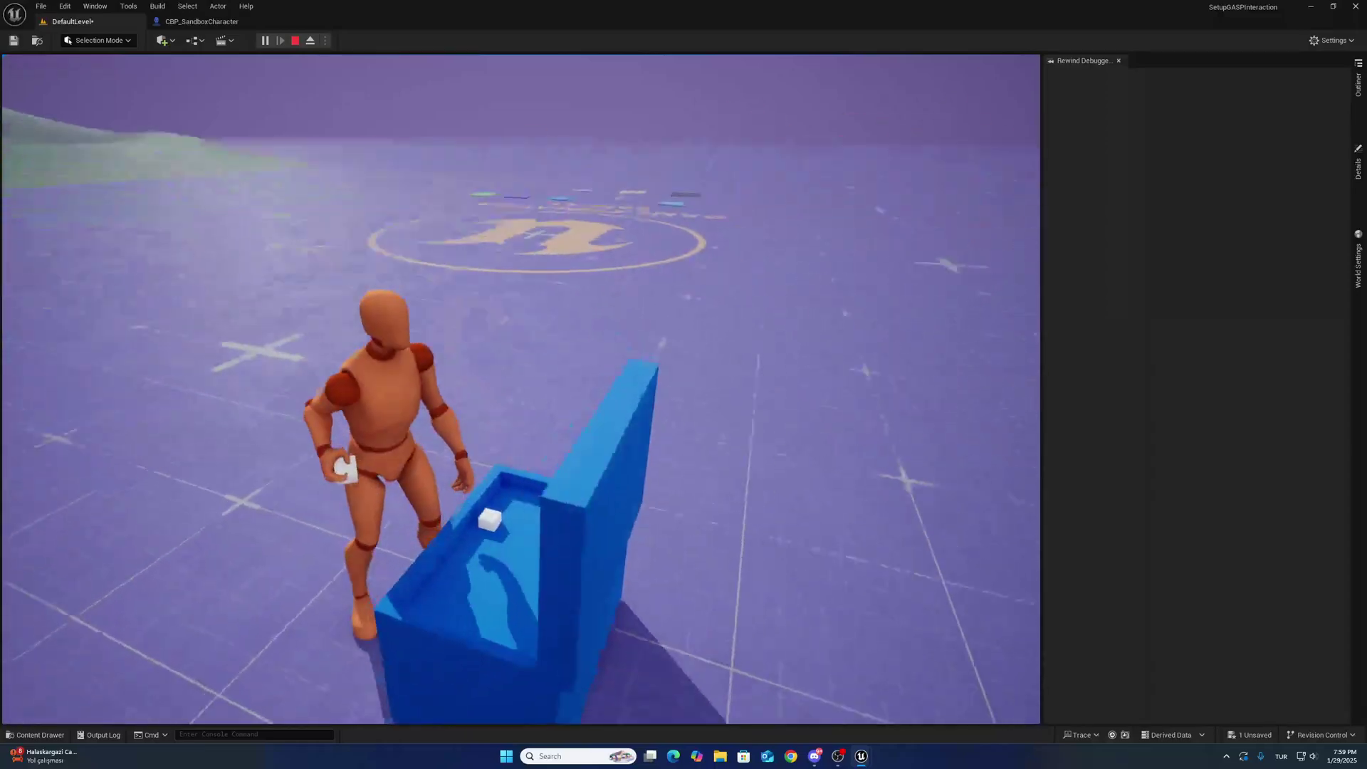
pyautogui.press('e')
pyautogui.press('w')
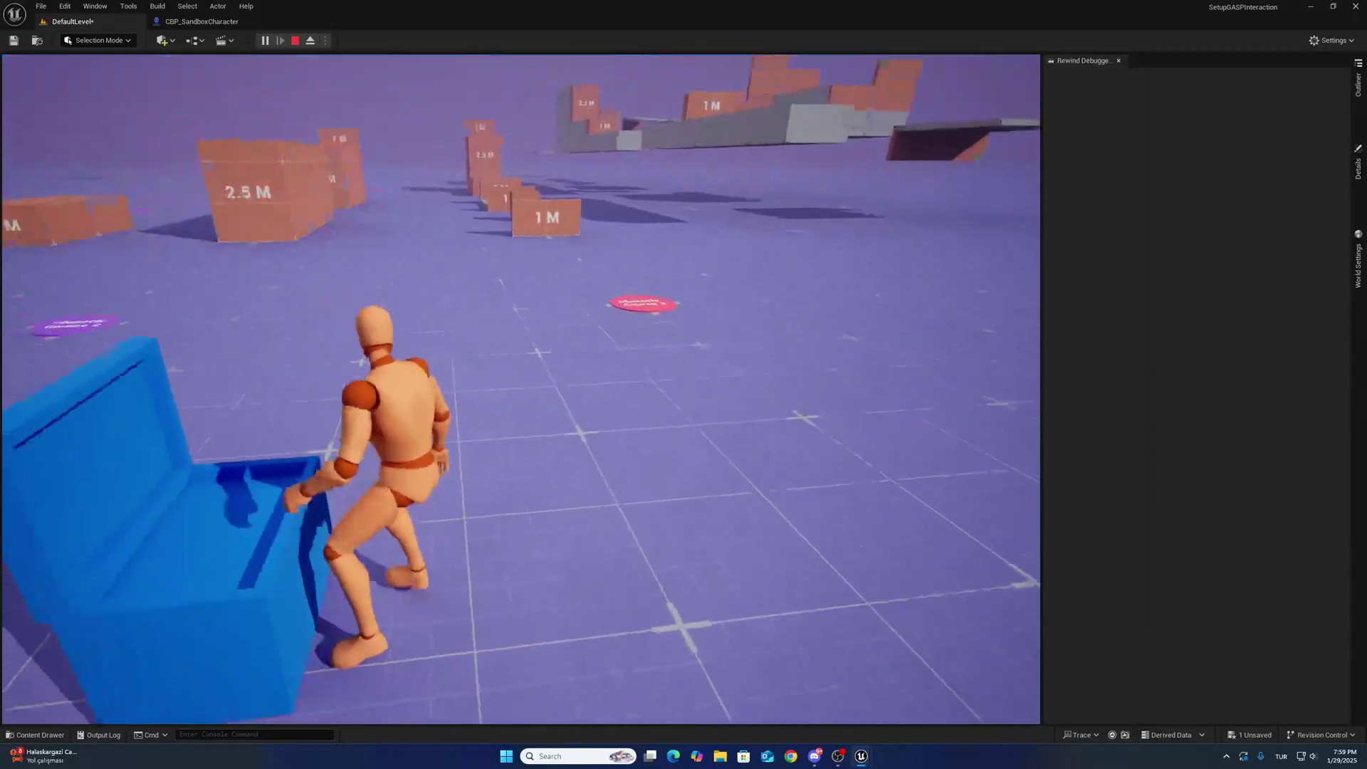
pyautogui.press('Escape')
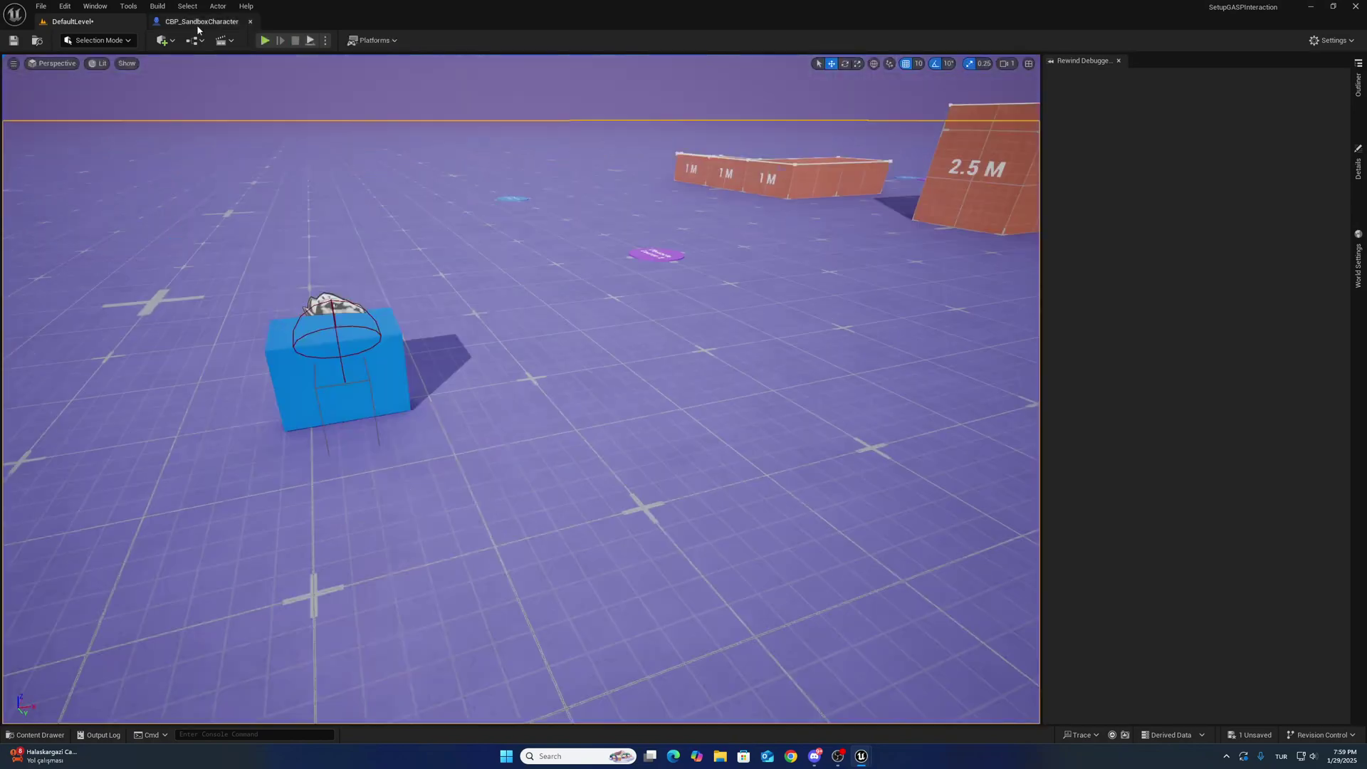
pyautogui.click(197, 23)
pyautogui.click(111, 23)
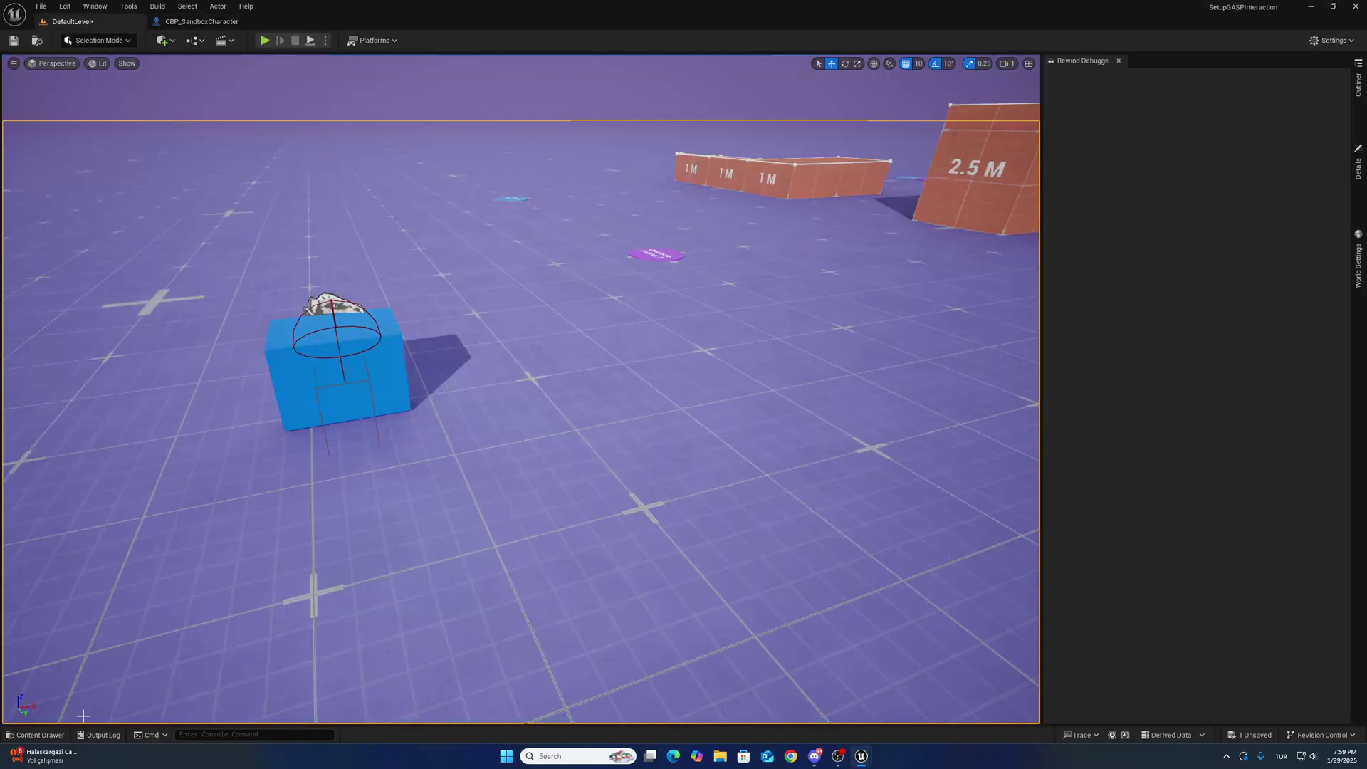
# Place a Door actor from the plugin's Actors/Door folder in the level beside the blue chest.
pyautogui.click(40, 735)
pyautogui.click(390, 527)
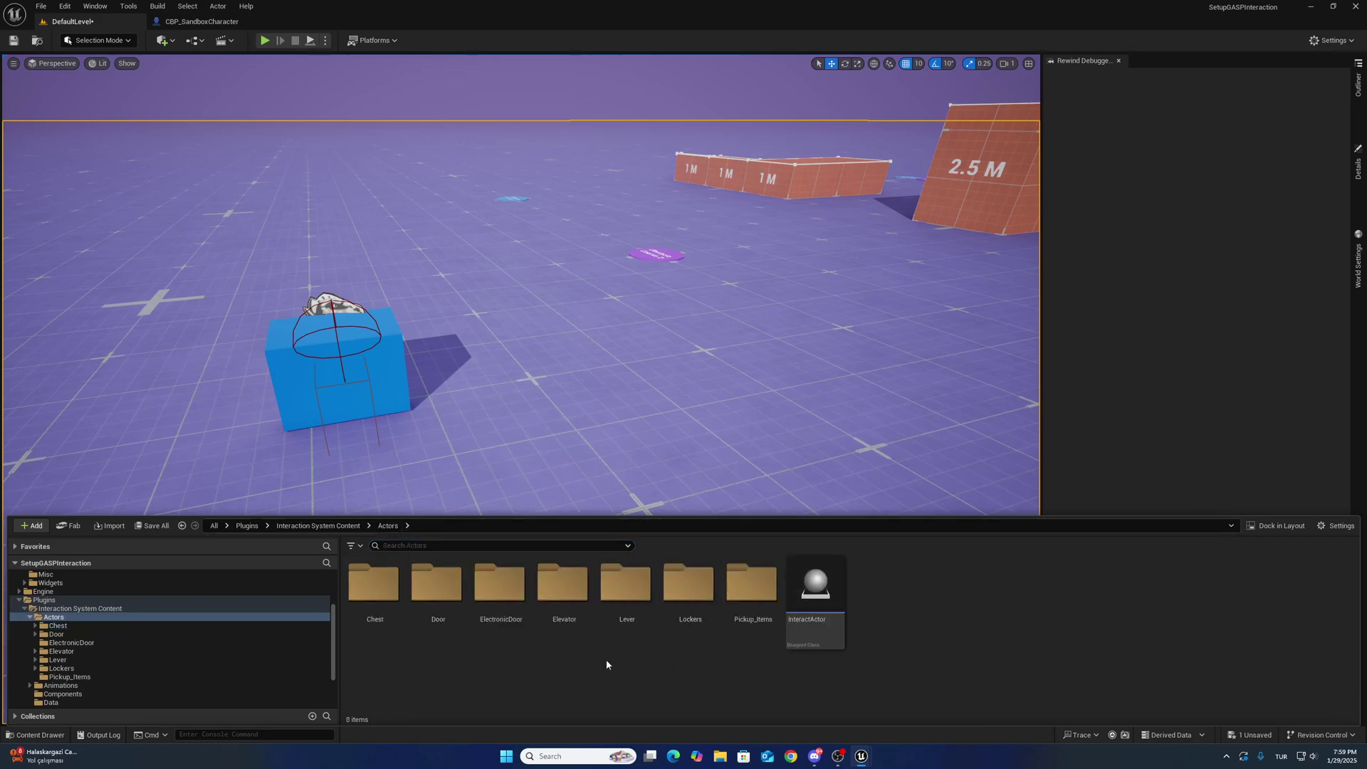
pyautogui.doubleClick(437, 595)
pyautogui.moveTo(435, 595); pyautogui.dragTo(591, 359)
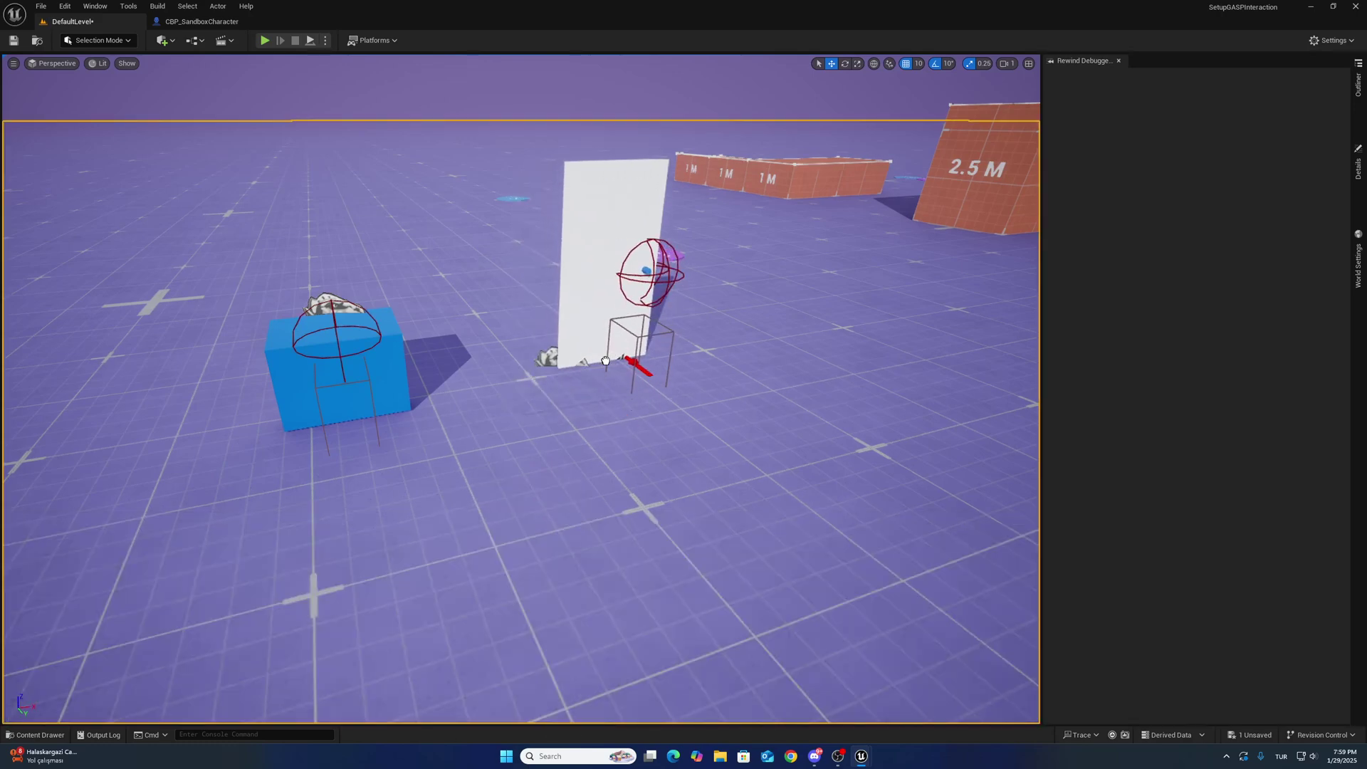
# Place an electronic door from the plugin's Actors/ElectronicDoor folder on the far side of the regular door.
pyautogui.click(40, 734)
pyautogui.click(388, 525)
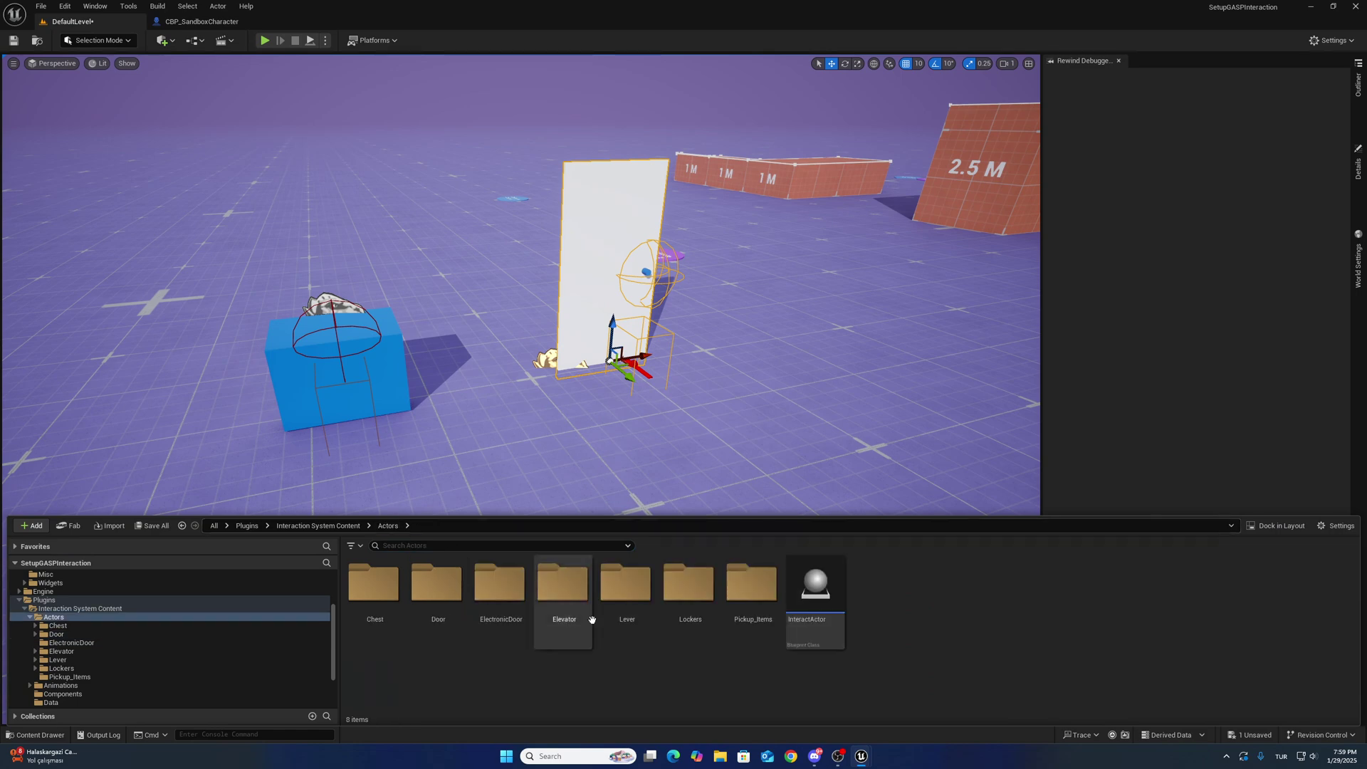
pyautogui.doubleClick(500, 588)
pyautogui.moveTo(829, 333); pyautogui.dragTo(824, 324)
# Place a Lever actor from the plugin's Actors/Lever folder on the other side of the chest from the doors.
pyautogui.click(40, 734)
pyautogui.click(388, 526)
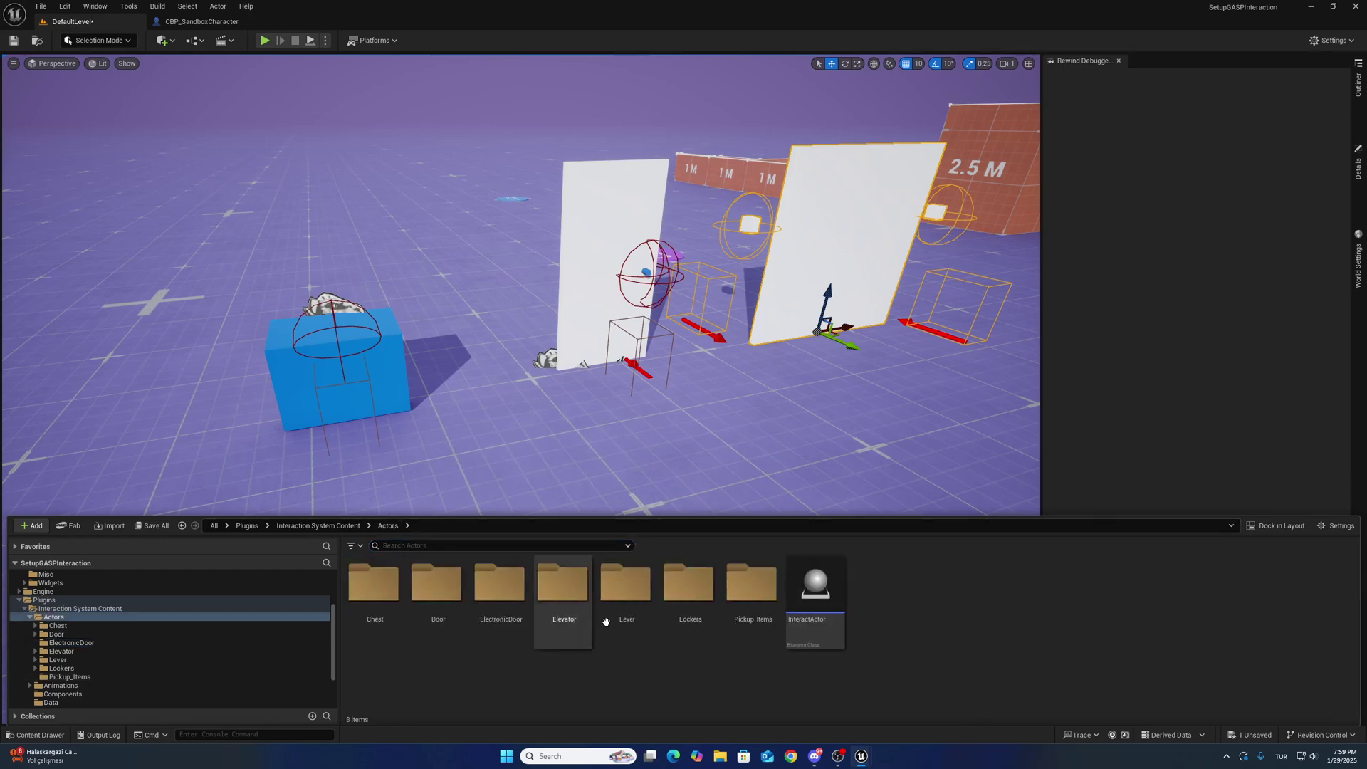
pyautogui.doubleClick(627, 587)
pyautogui.click(442, 590)
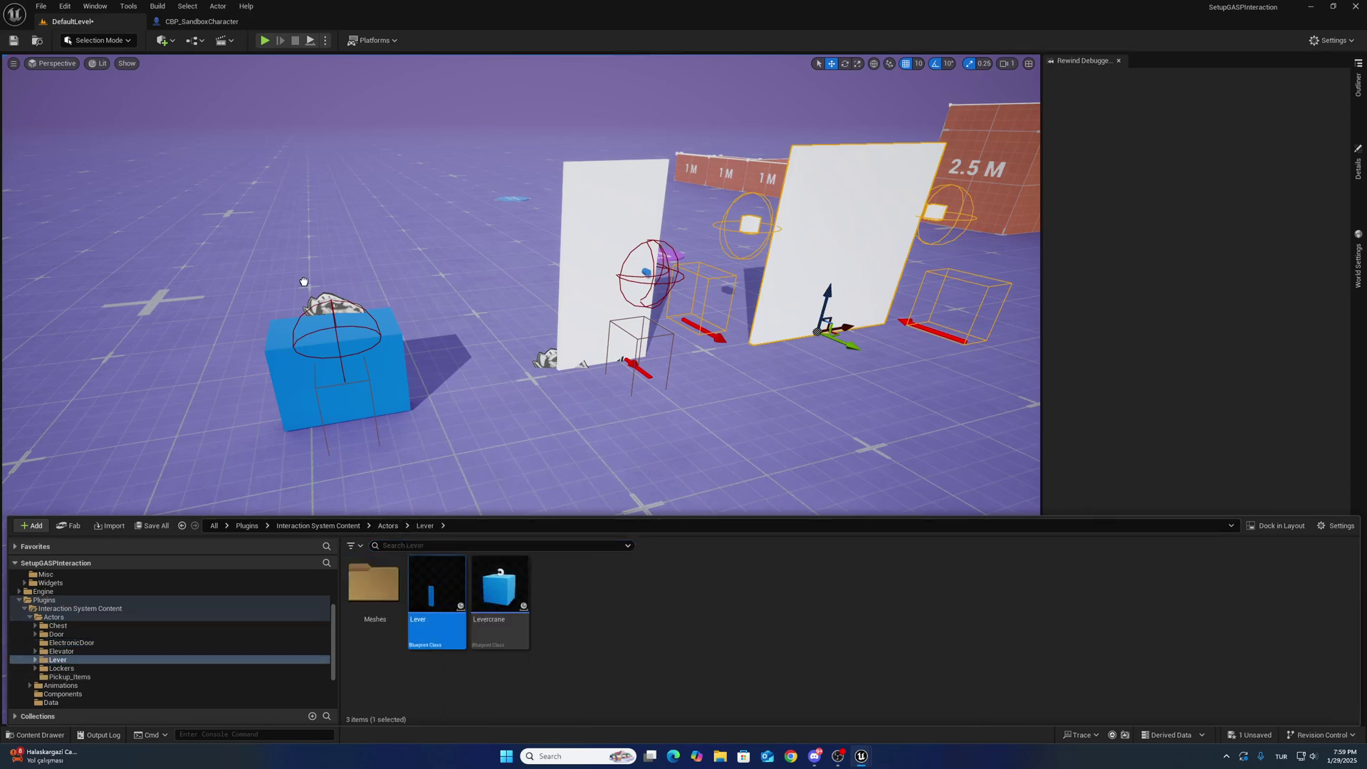
pyautogui.moveTo(304, 282); pyautogui.dragTo(117, 402)
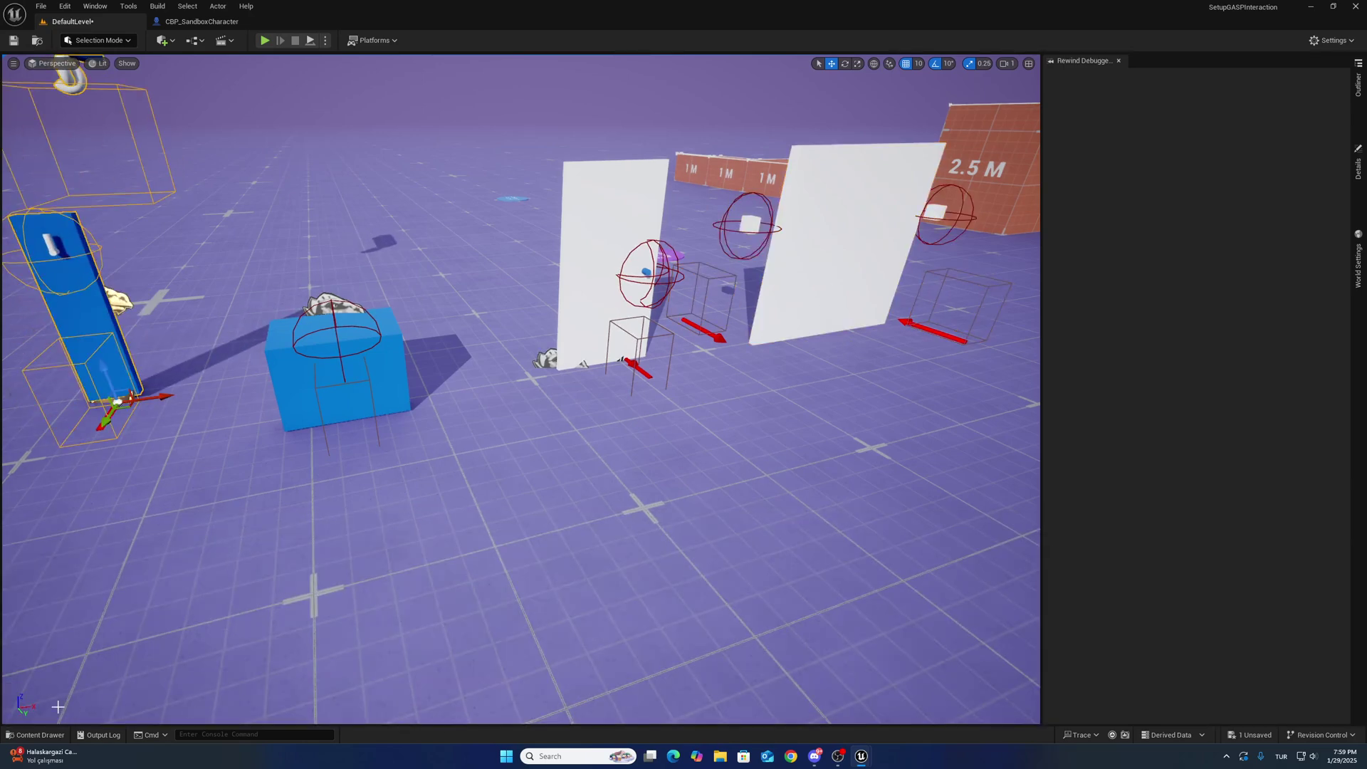
# Place a Locker actor from the plugin's Actors/Lockers folder beside the lever.
pyautogui.click(39, 734)
pyautogui.moveTo(216, 432); pyautogui.dragTo(190, 445, button='right')
pyautogui.press('s')
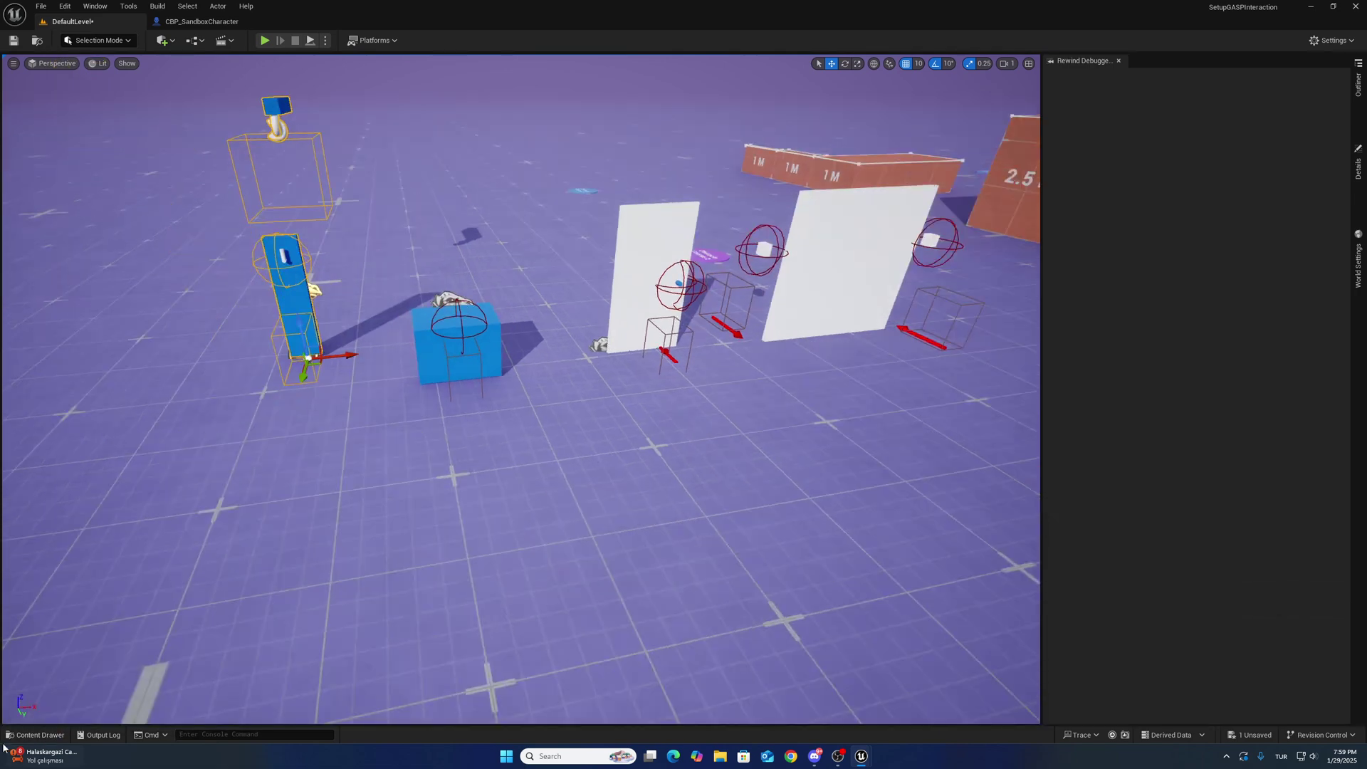
pyautogui.click(36, 735)
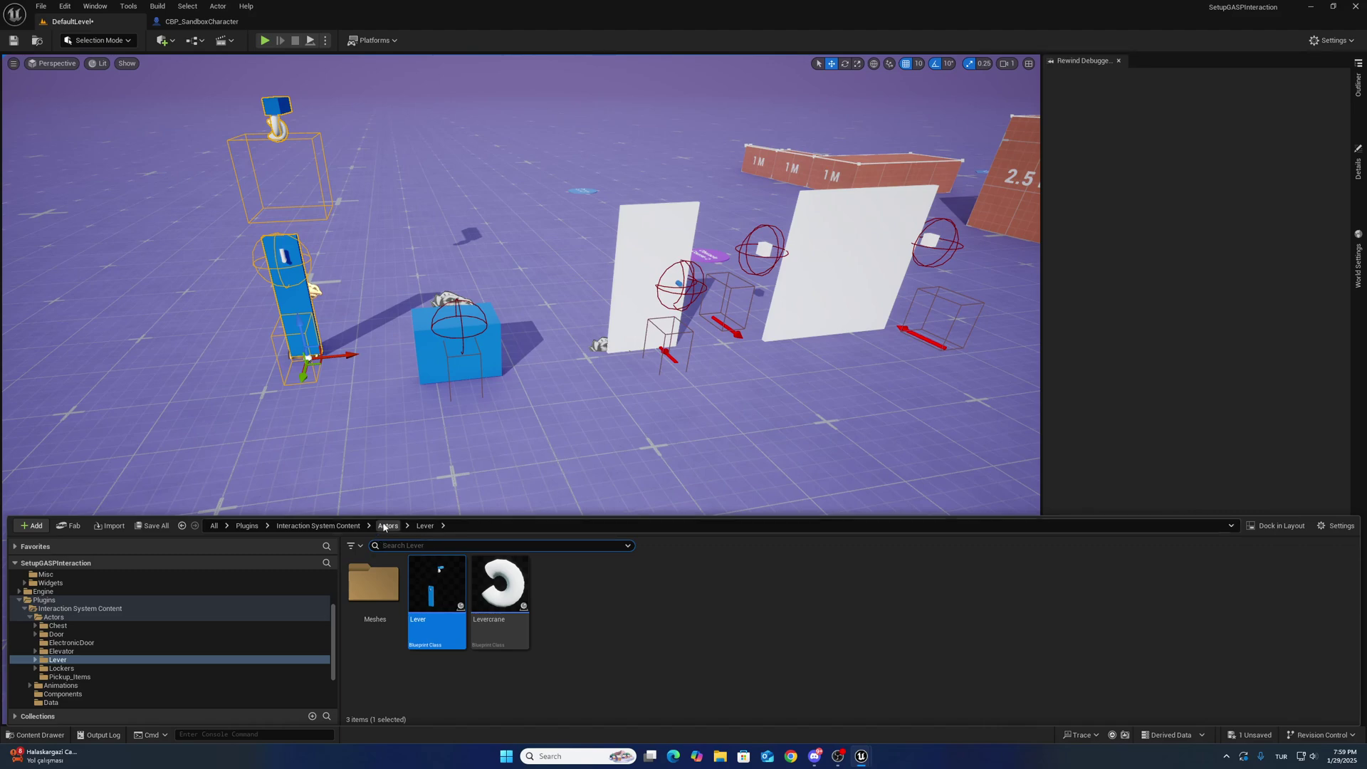
pyautogui.click(386, 525)
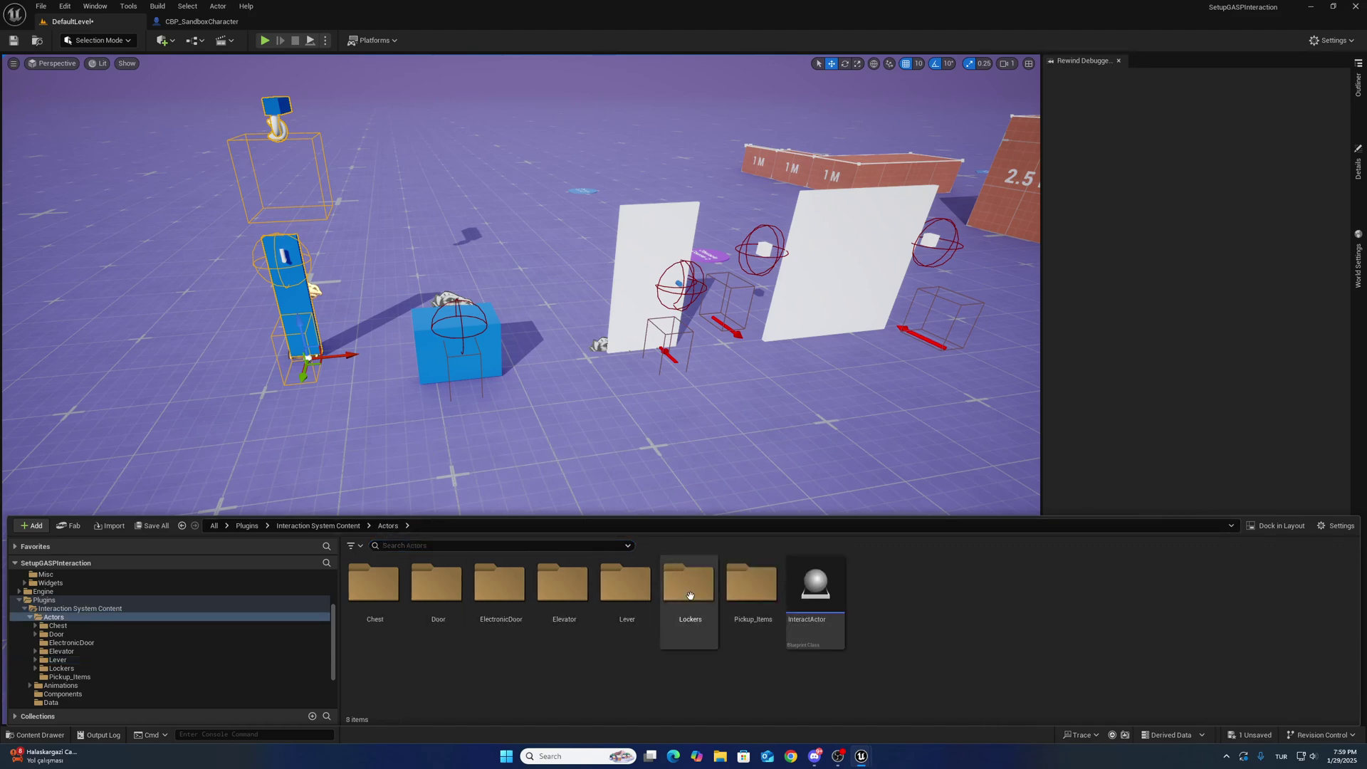
pyautogui.doubleClick(692, 584)
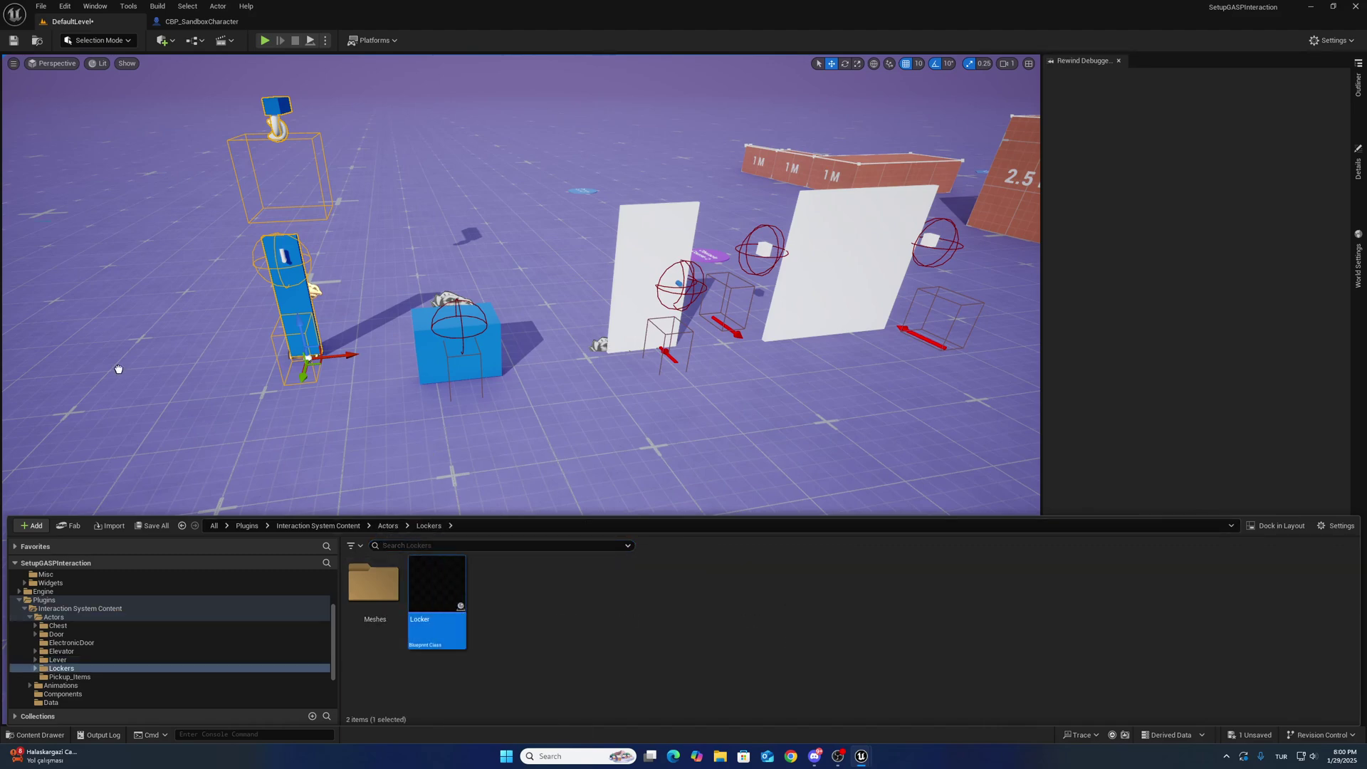
pyautogui.moveTo(119, 369); pyautogui.dragTo(80, 399)
# Play the level from a spot near the lever, pull the lever with the character to test the crane, and stop playing.
pyautogui.moveTo(443, 625); pyautogui.dragTo(388, 634, button='right')
pyautogui.rightClick(442, 625)
pyautogui.click(466, 615)
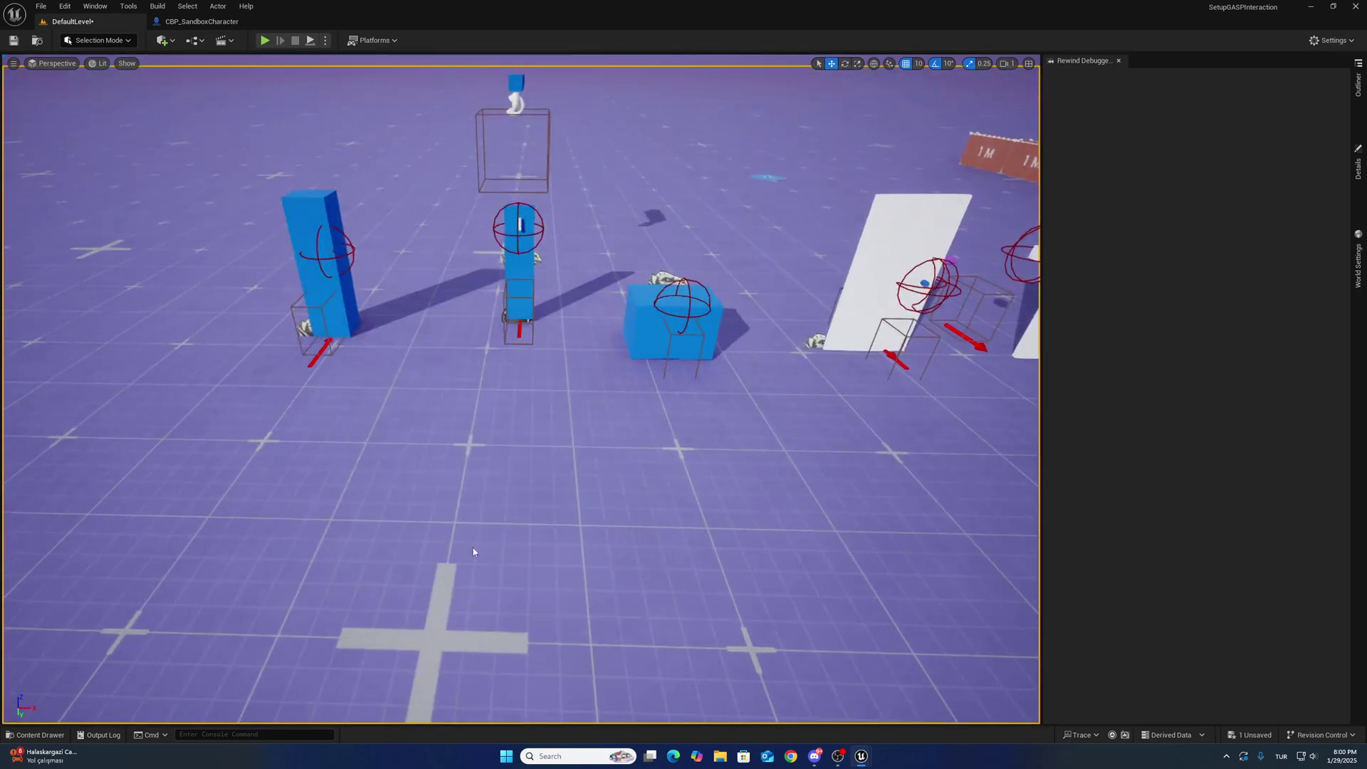
pyautogui.hotkey('alt', 'p')
pyautogui.press('w')
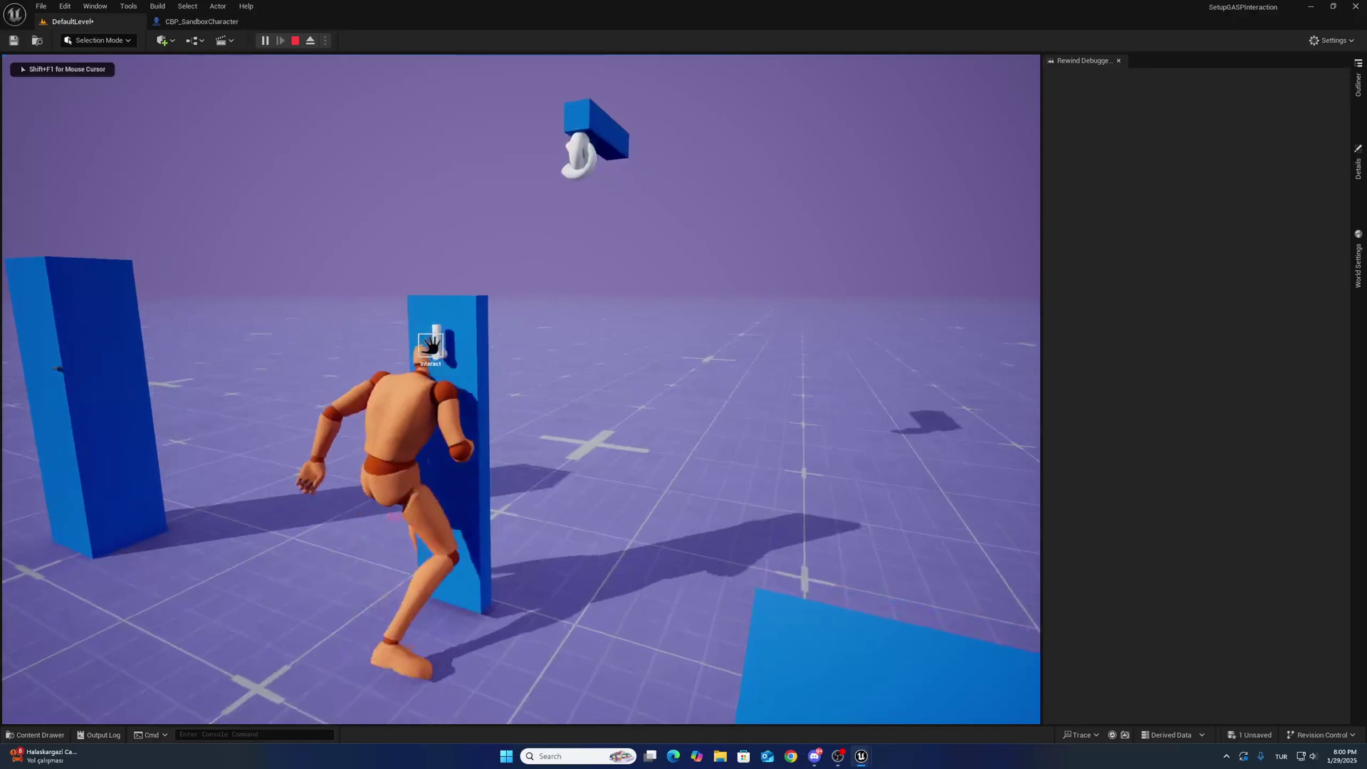
pyautogui.hotkey('shift', 'F1')
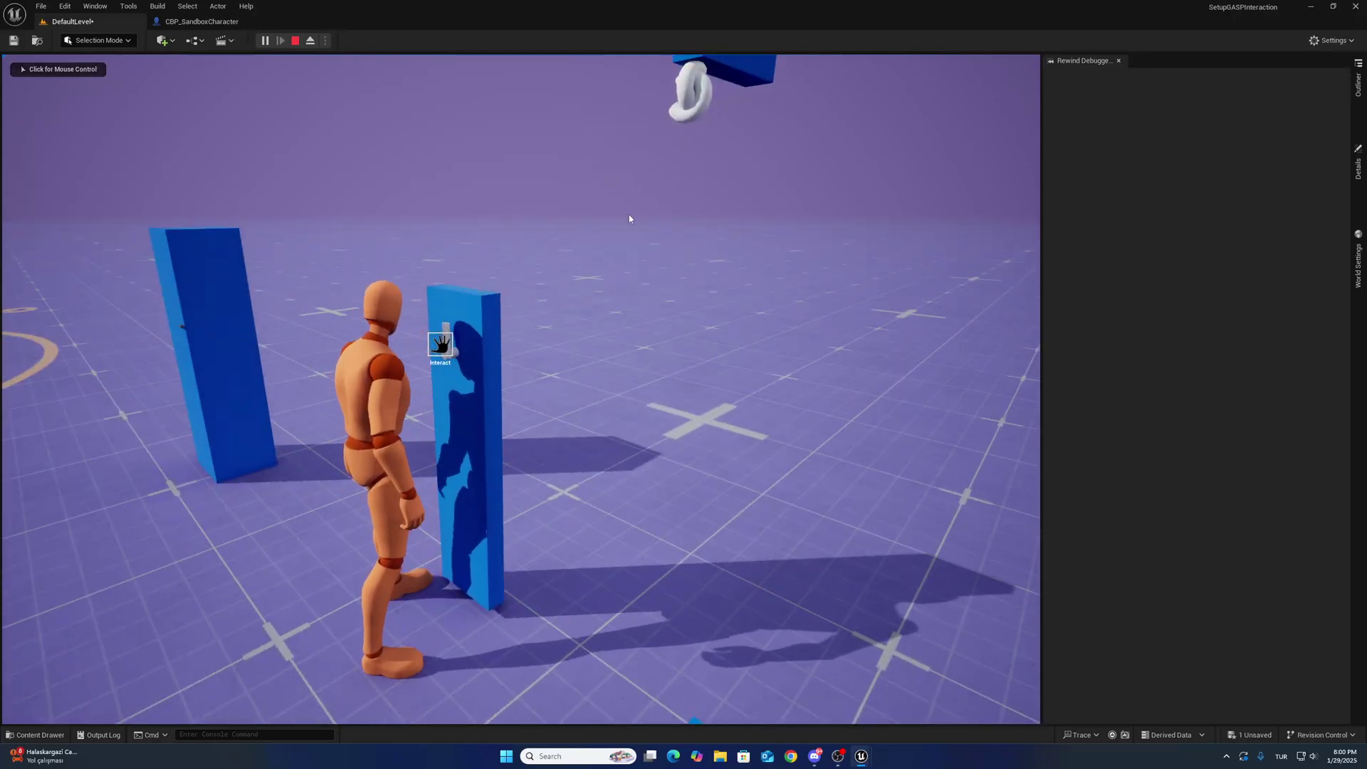
pyautogui.click(630, 219)
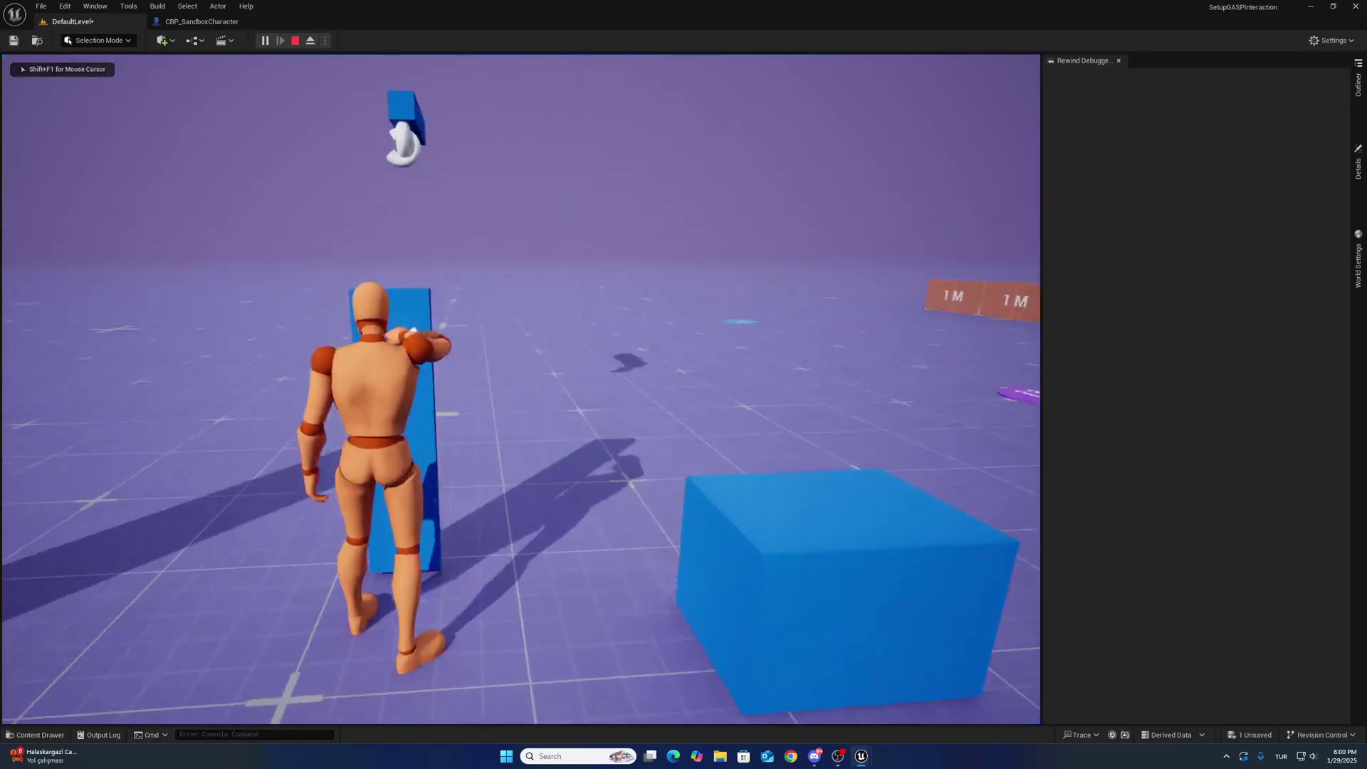
pyautogui.hotkey('shift', 'F1')
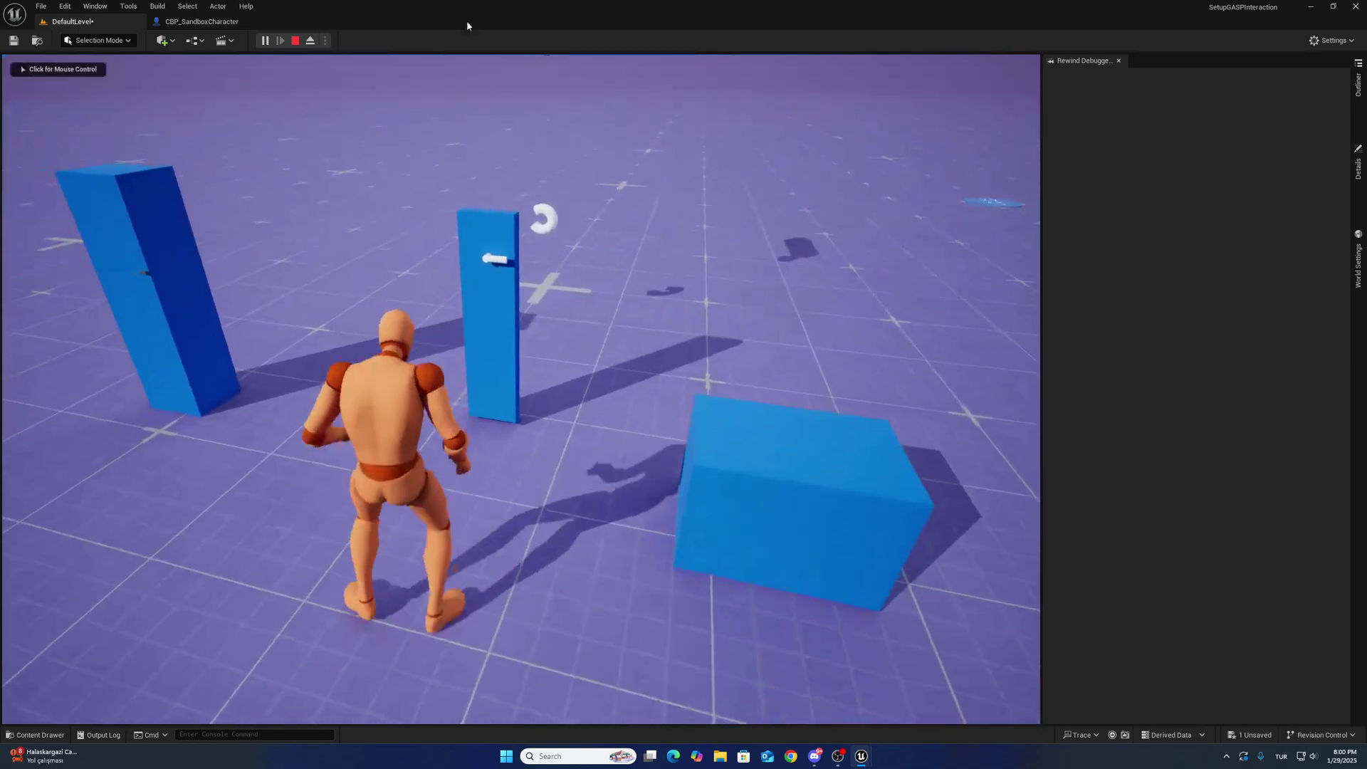
pyautogui.click(295, 40)
# Open the Levercrane blueprint from the plugin's Actors/Lever folder.
pyautogui.click(185, 22)
pyautogui.click(97, 25)
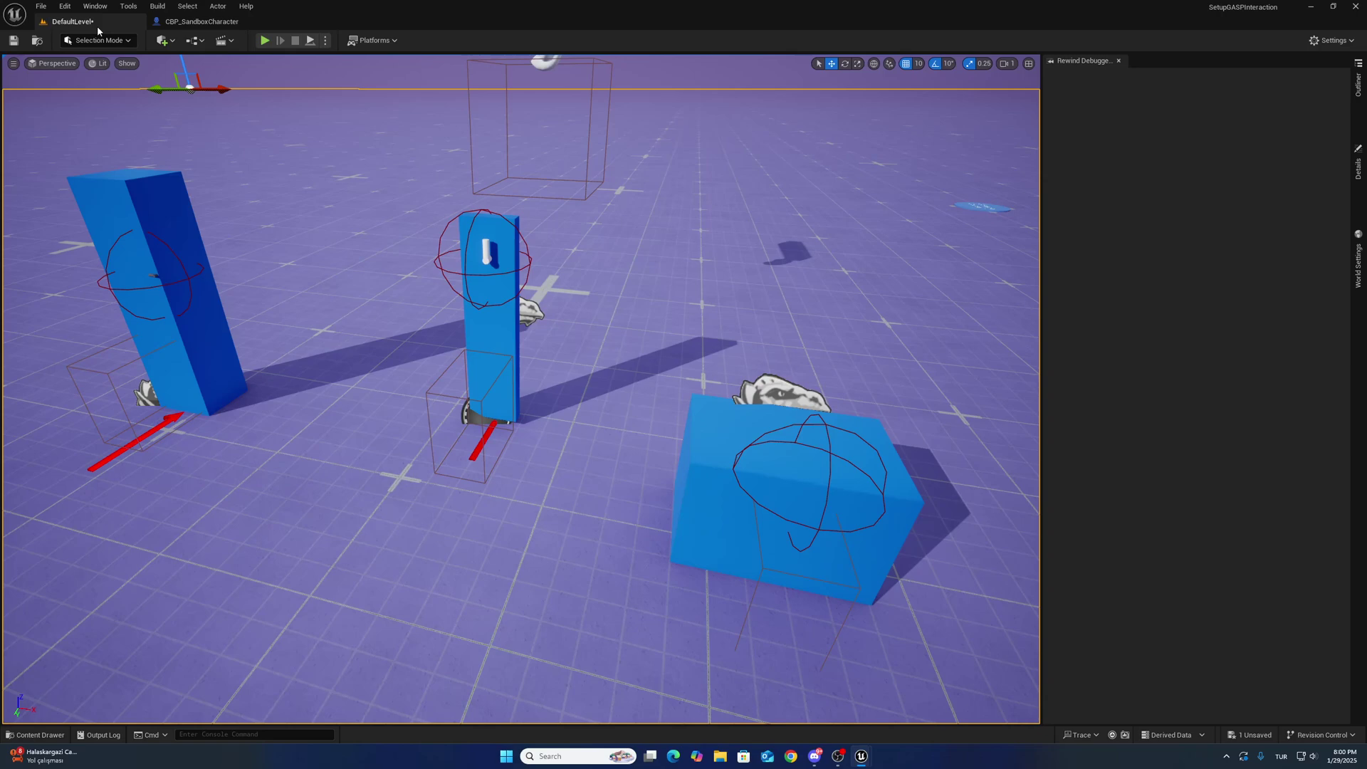
pyautogui.click(39, 735)
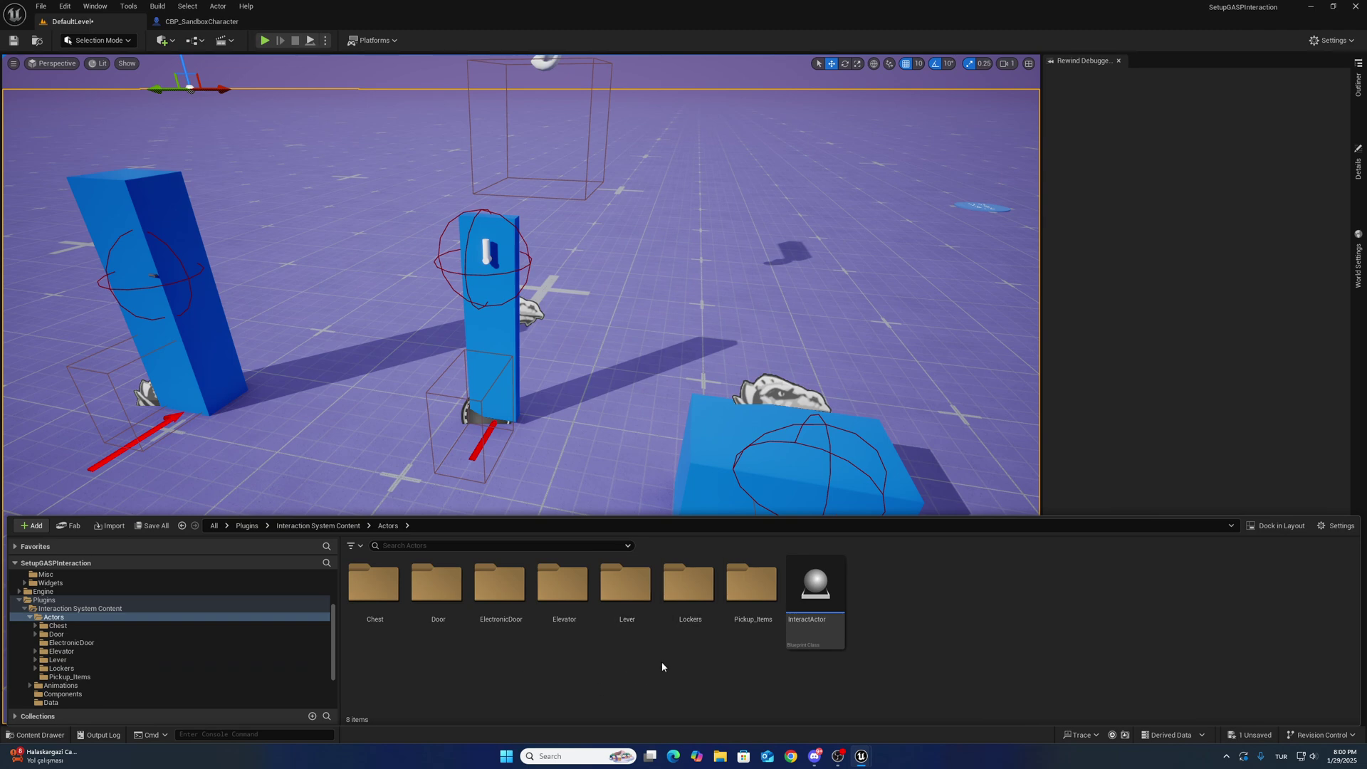
pyautogui.doubleClick(624, 590)
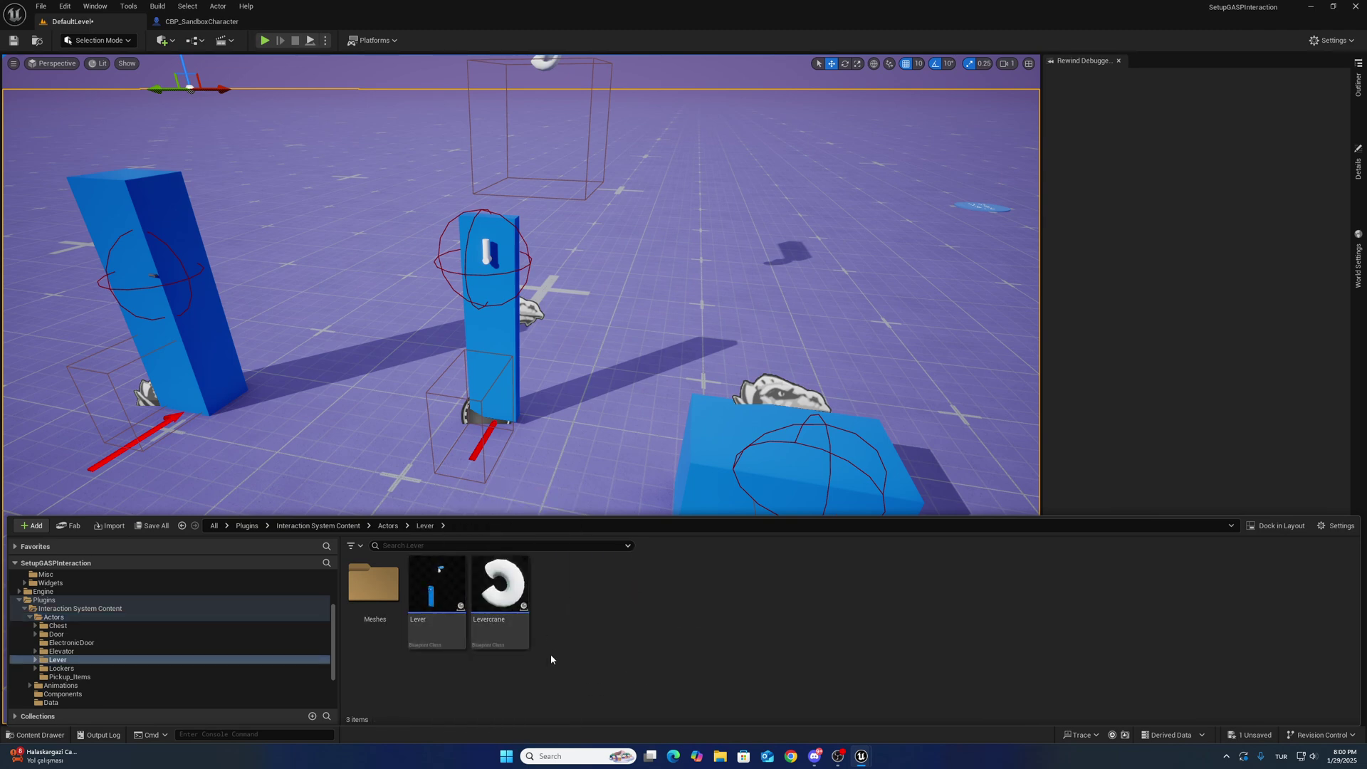
pyautogui.doubleClick(502, 585)
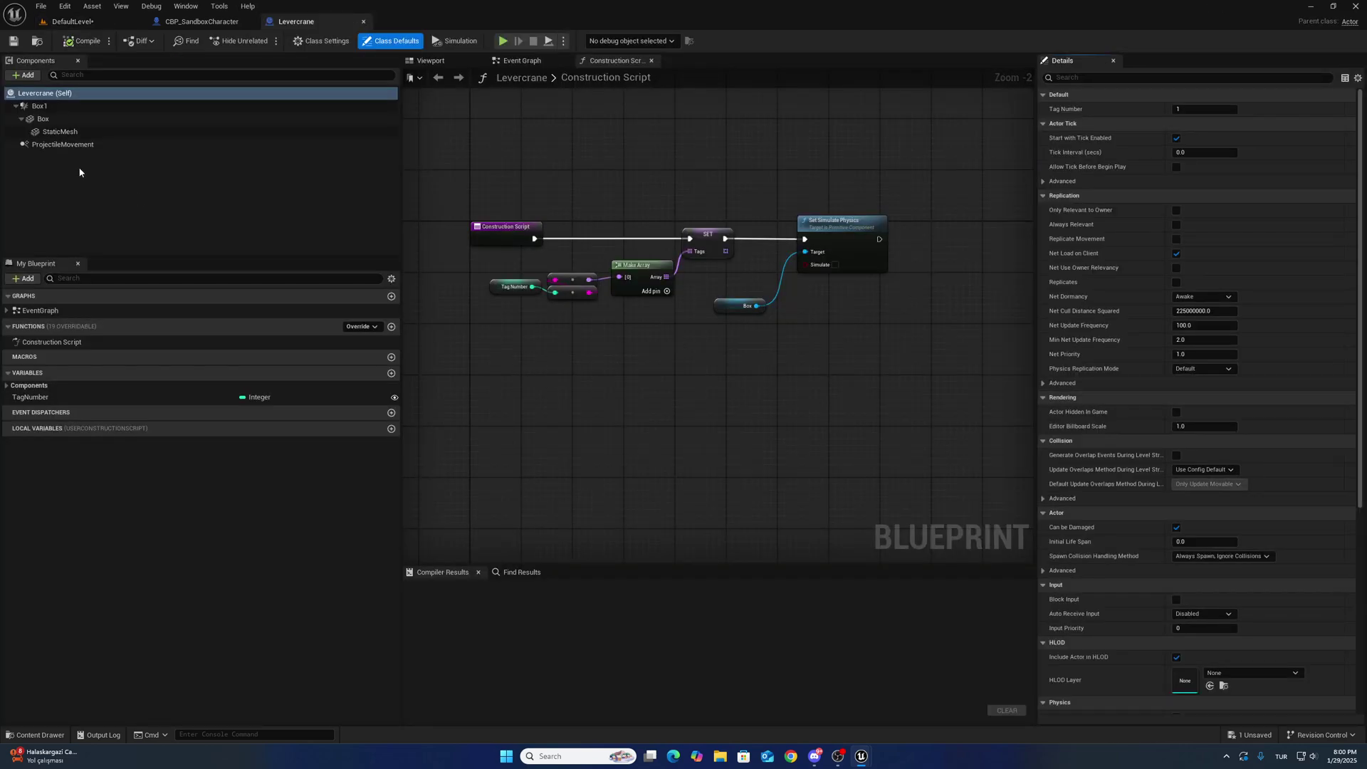
# Assign the SM_ChamferCube static mesh to the Levercrane's Box component and compile the blueprint.
pyautogui.click(43, 119)
pyautogui.click(427, 60)
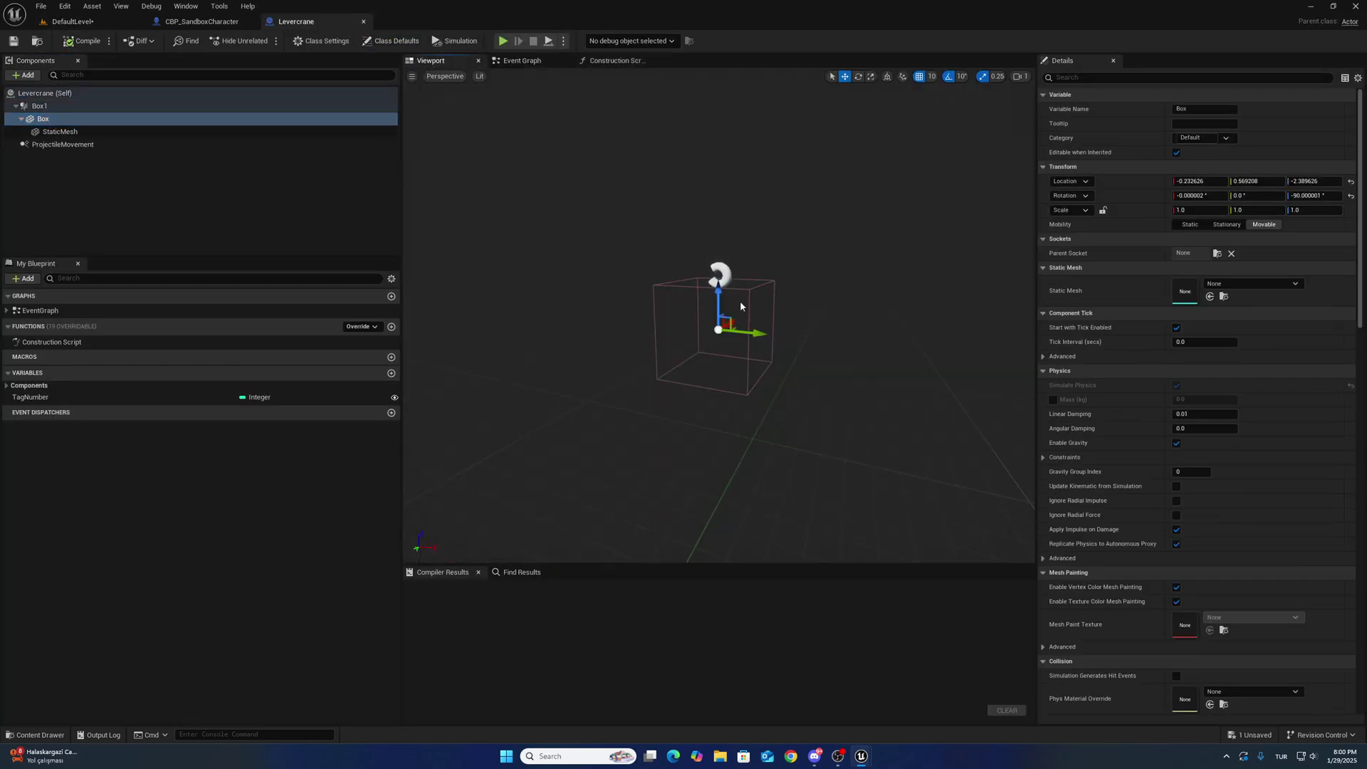
pyautogui.click(1252, 283)
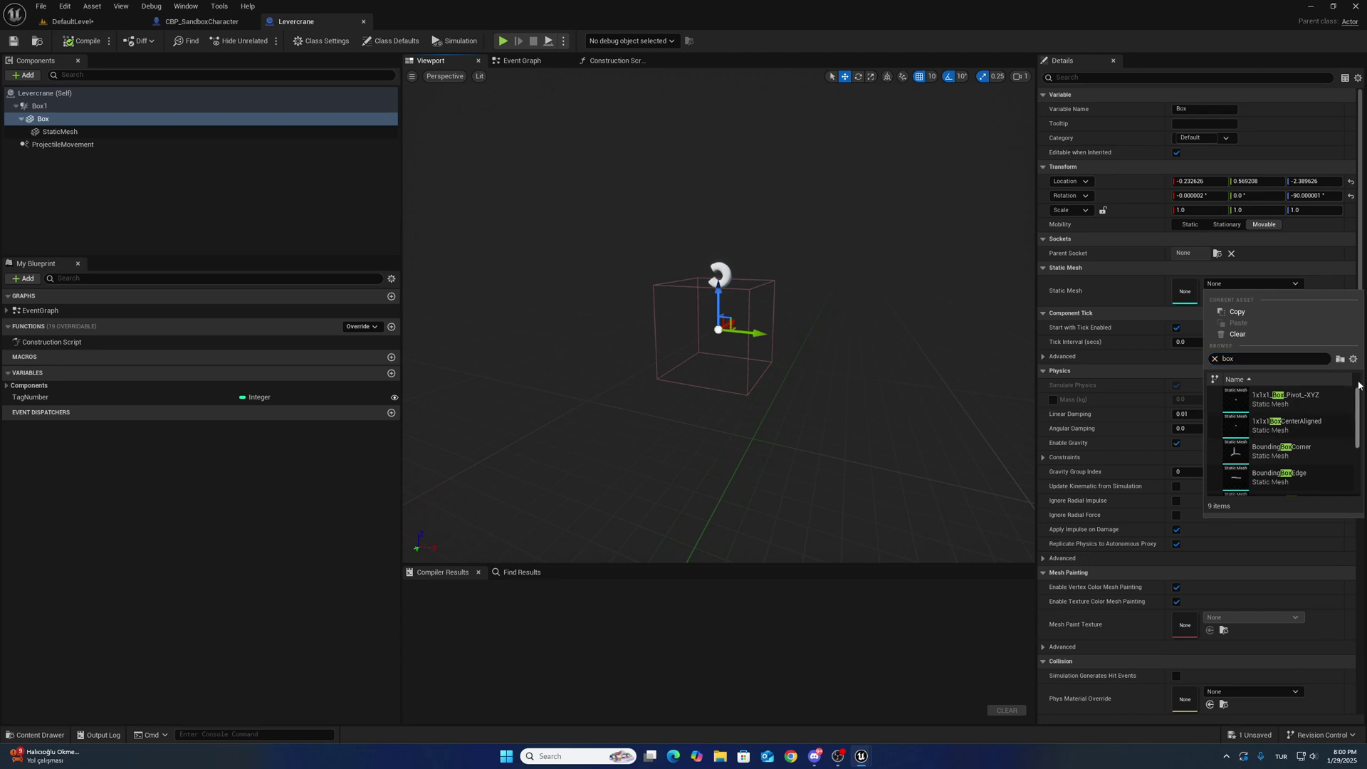
pyautogui.moveTo(1358, 385); pyautogui.dragTo(1335, 369)
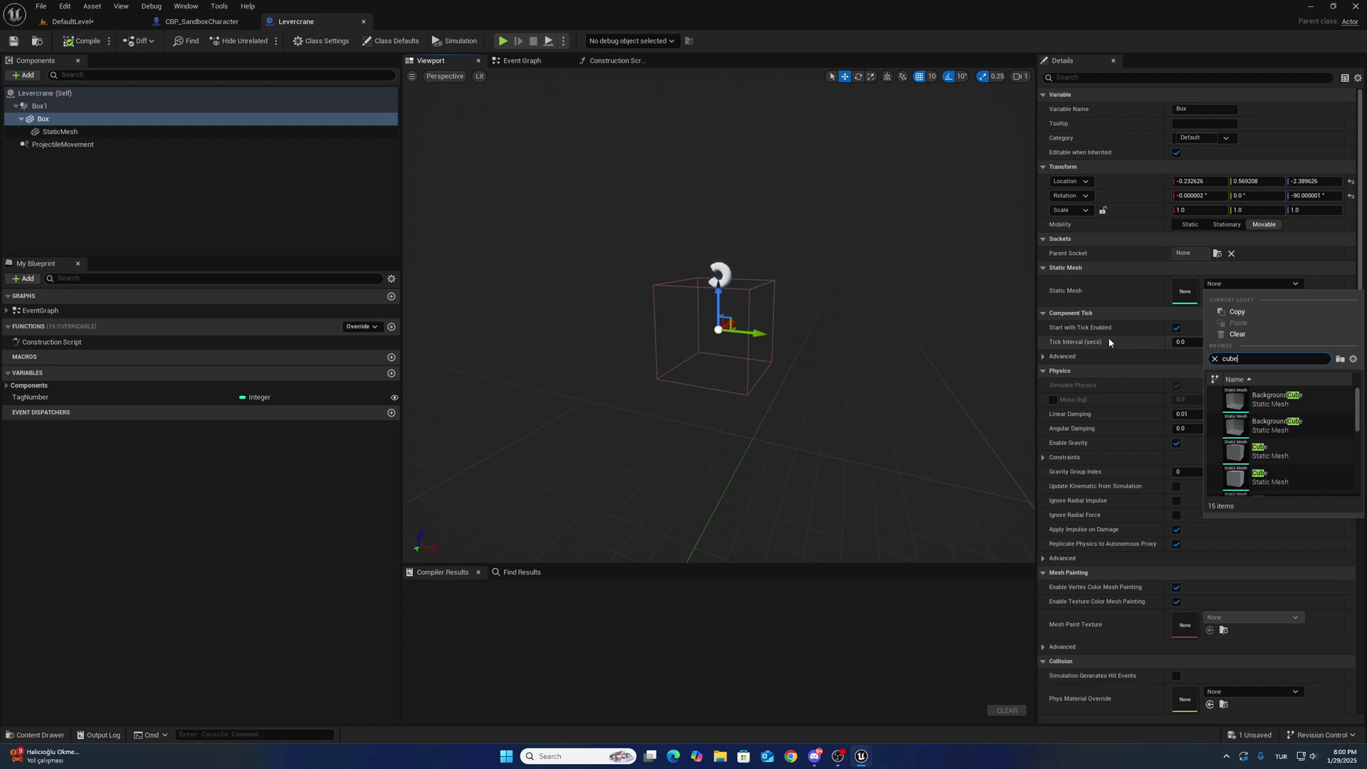
pyautogui.scroll(-5, 1275, 434)
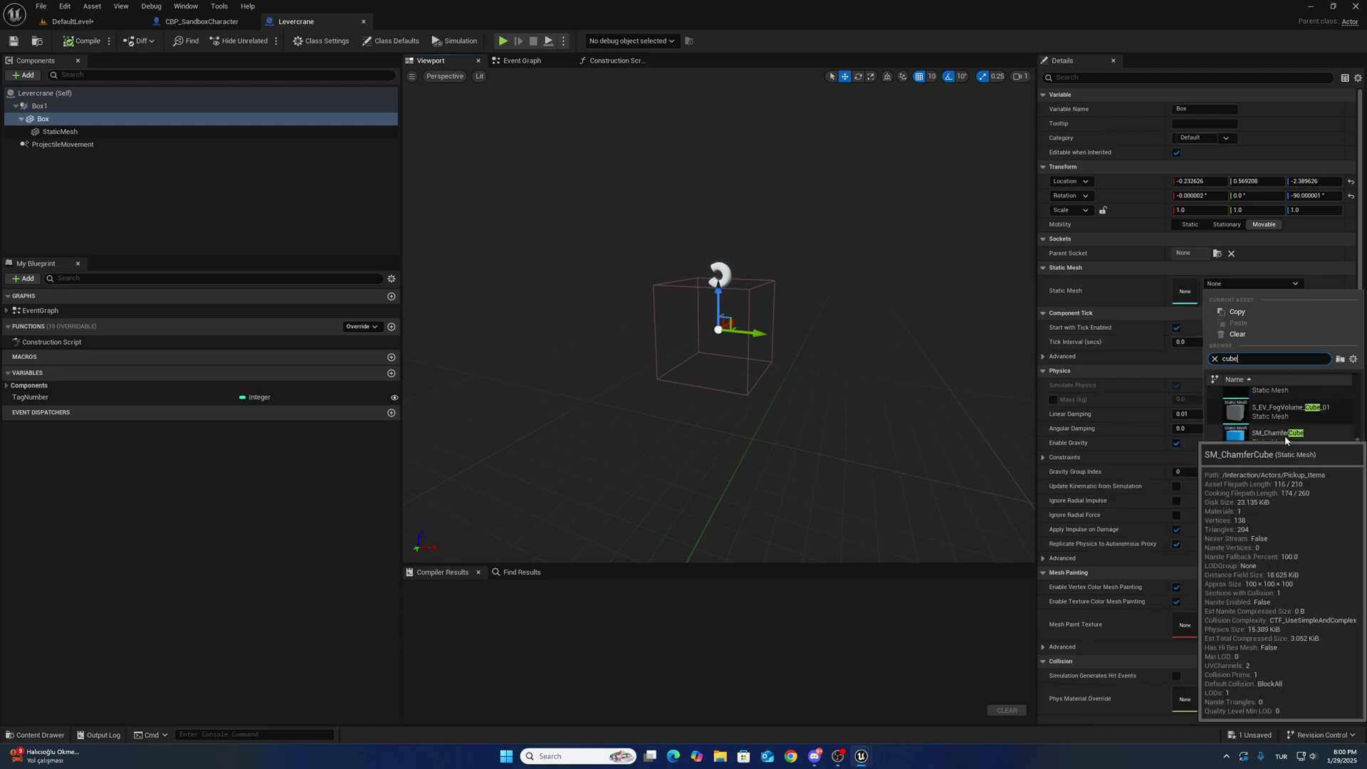
pyautogui.click(66, 43)
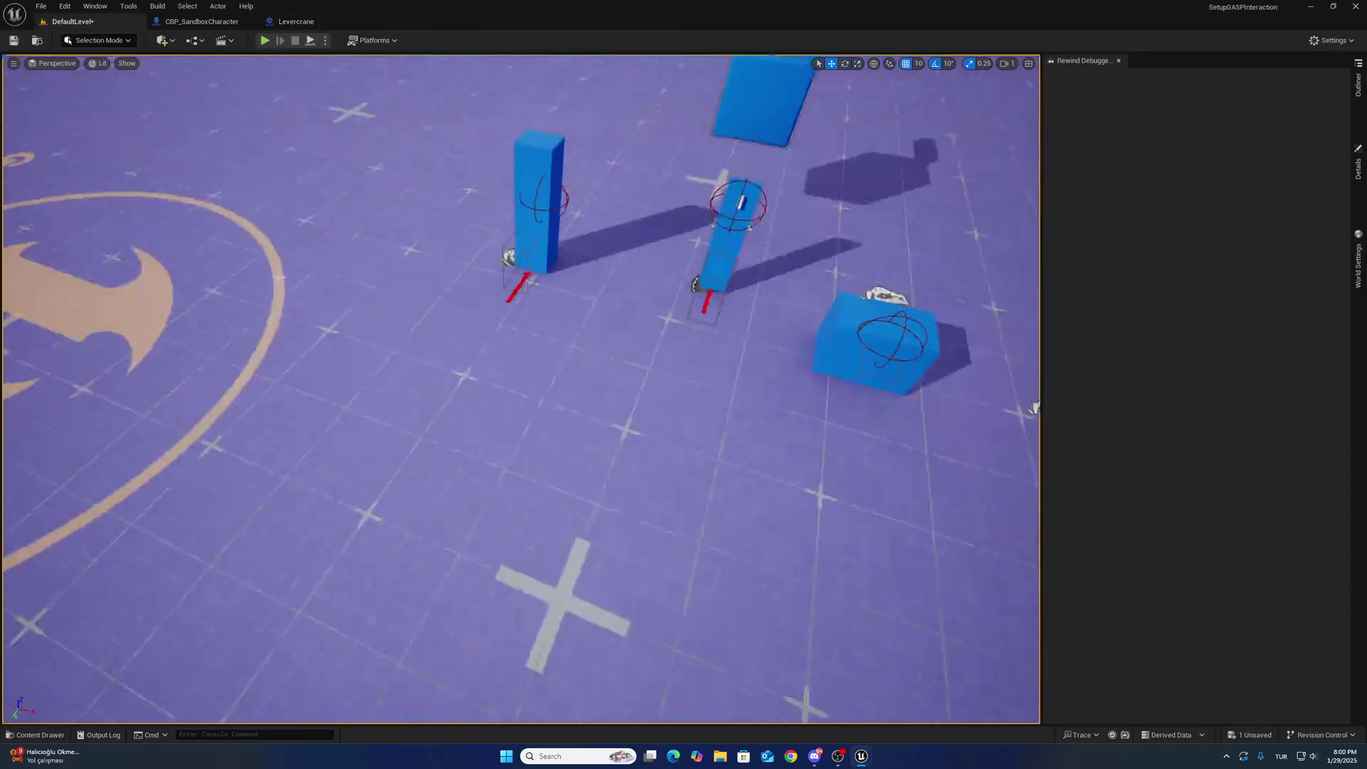
# Play DefaultLevel, pull the lever to test dropping the crane's box, and stop playing.
pyautogui.rightClick(514, 187)
pyautogui.click(562, 518)
pyautogui.press('w')
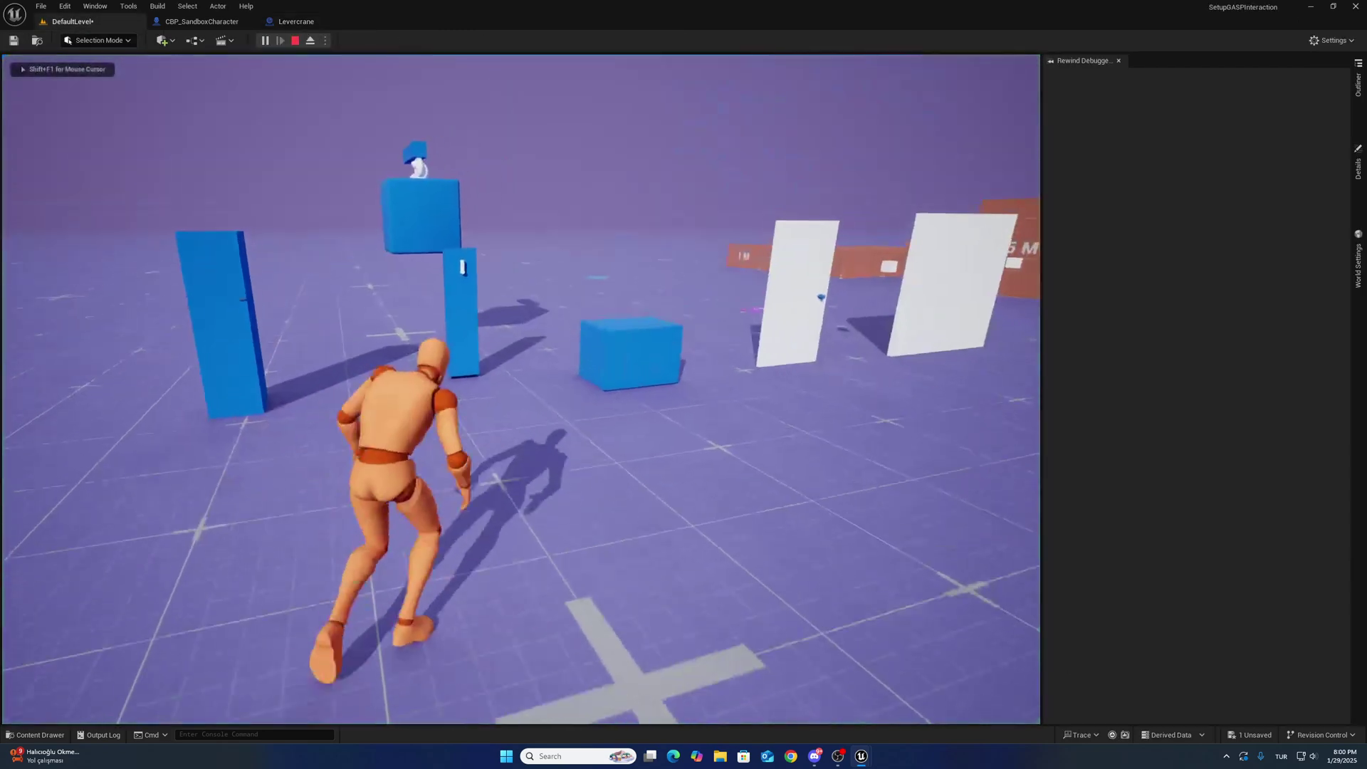
pyautogui.press('e')
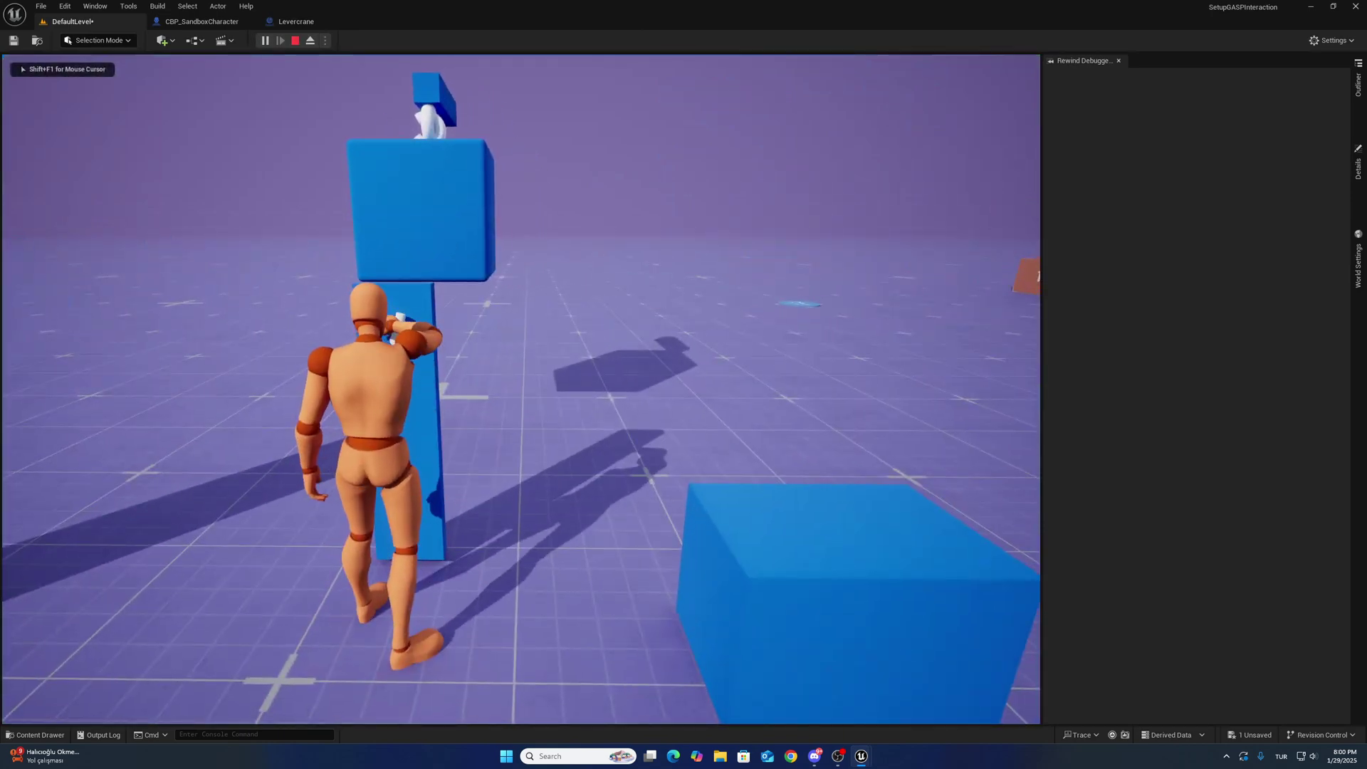
pyautogui.press('s')
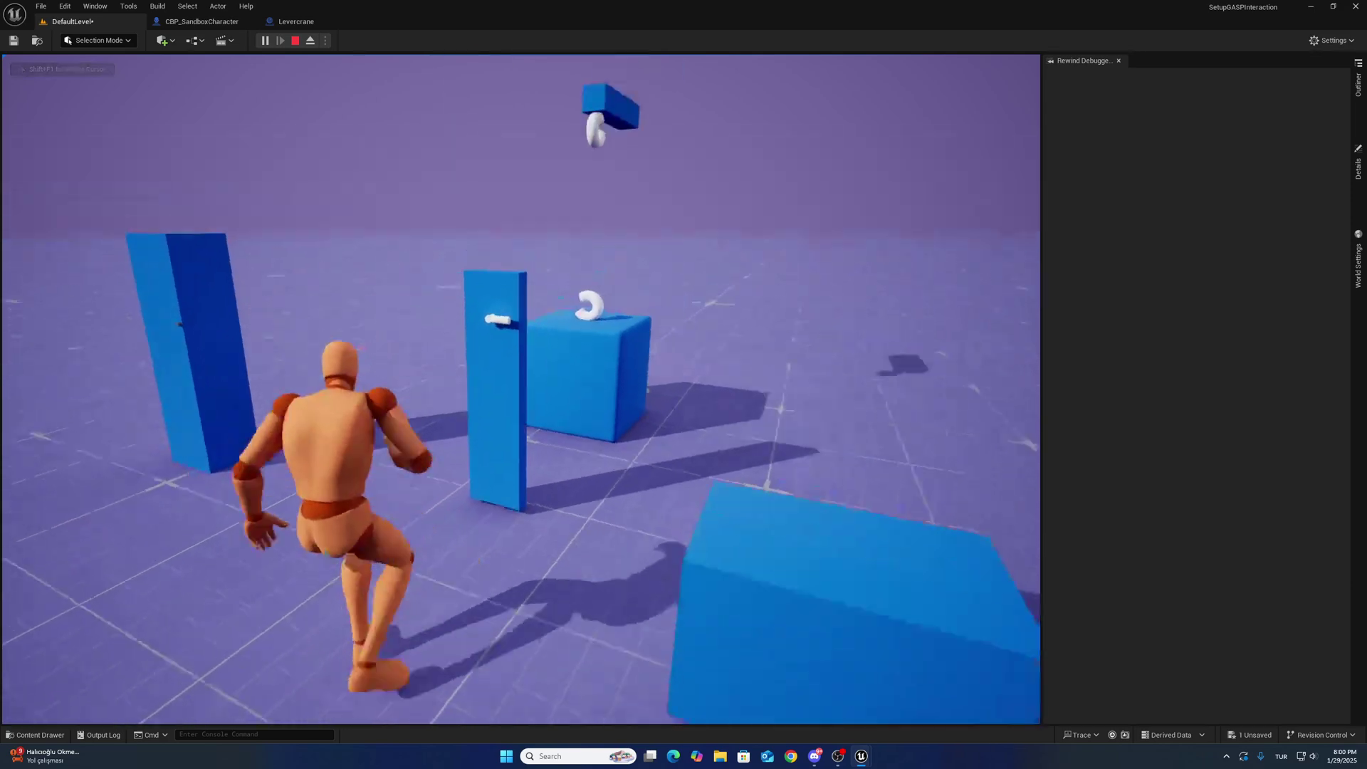
pyautogui.hotkey('shift', 'F1')
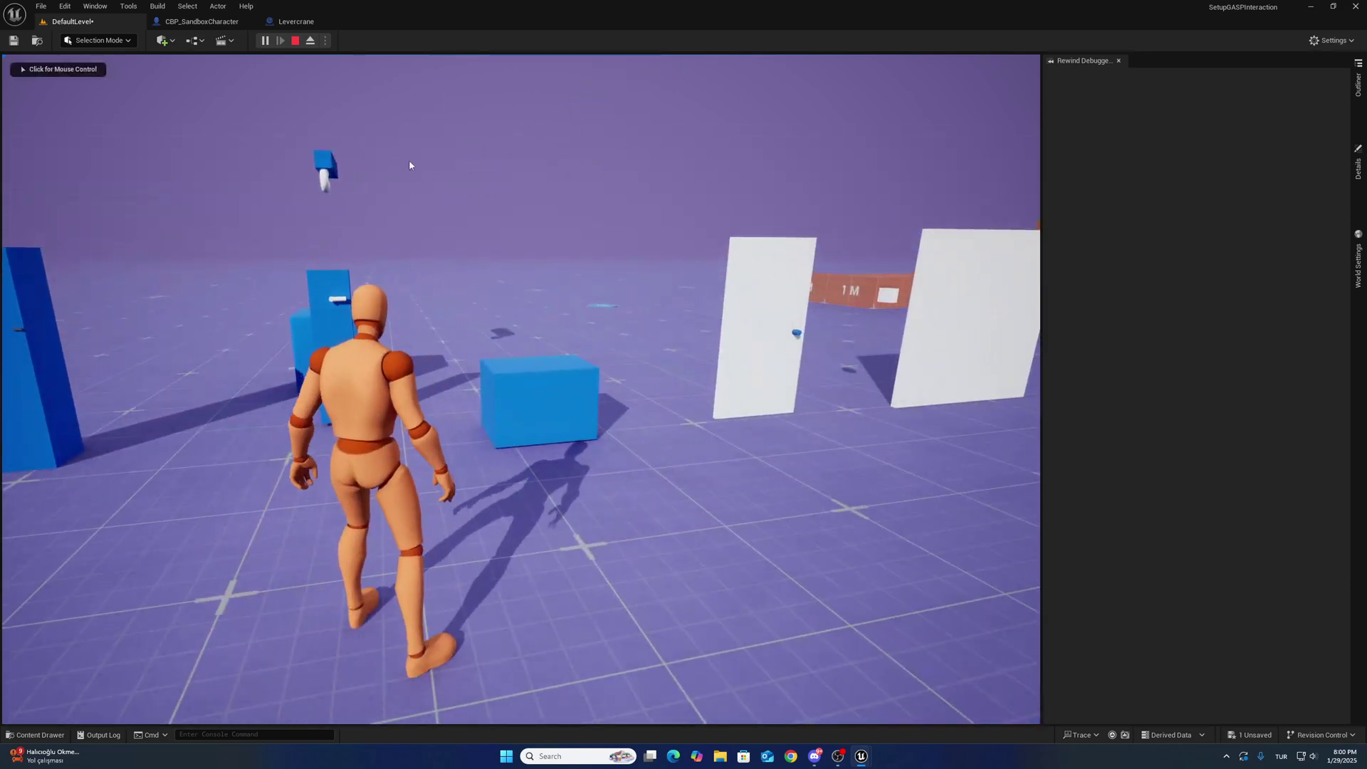
pyautogui.click(409, 166)
pyautogui.press('w')
pyautogui.hotkey('shift', 'F1')
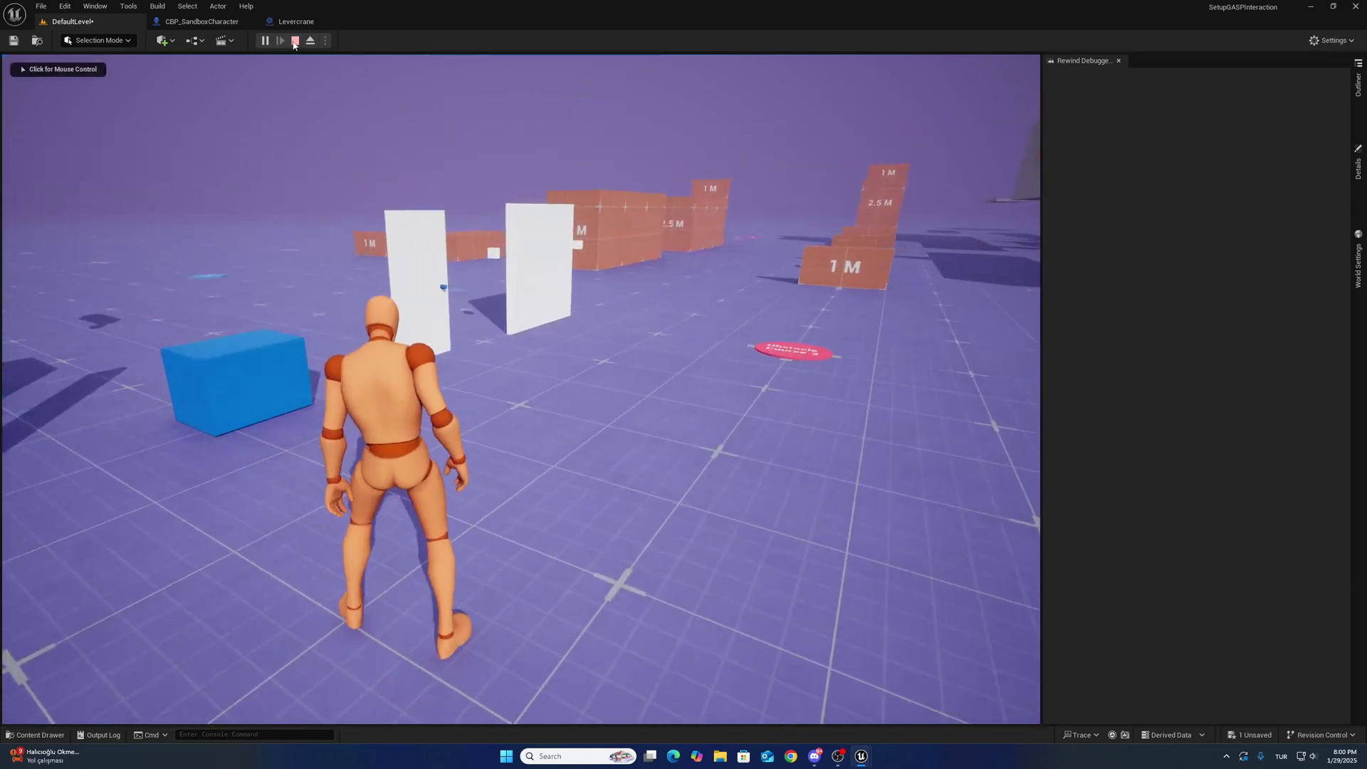
pyautogui.click(294, 41)
pyautogui.press('w')
pyautogui.moveTo(444, 290)
pyautogui.mouseDown(button='right')
pyautogui.moveTo(541, 213)
pyautogui.moveTo(342, 270)
pyautogui.moveTo(444, 290)
pyautogui.mouseUp(button='right')
pyautogui.press('d')
pyautogui.press('a')
pyautogui.press('d')
pyautogui.moveTo(480, 456); pyautogui.dragTo(366, 497, button='right')
pyautogui.press('s')
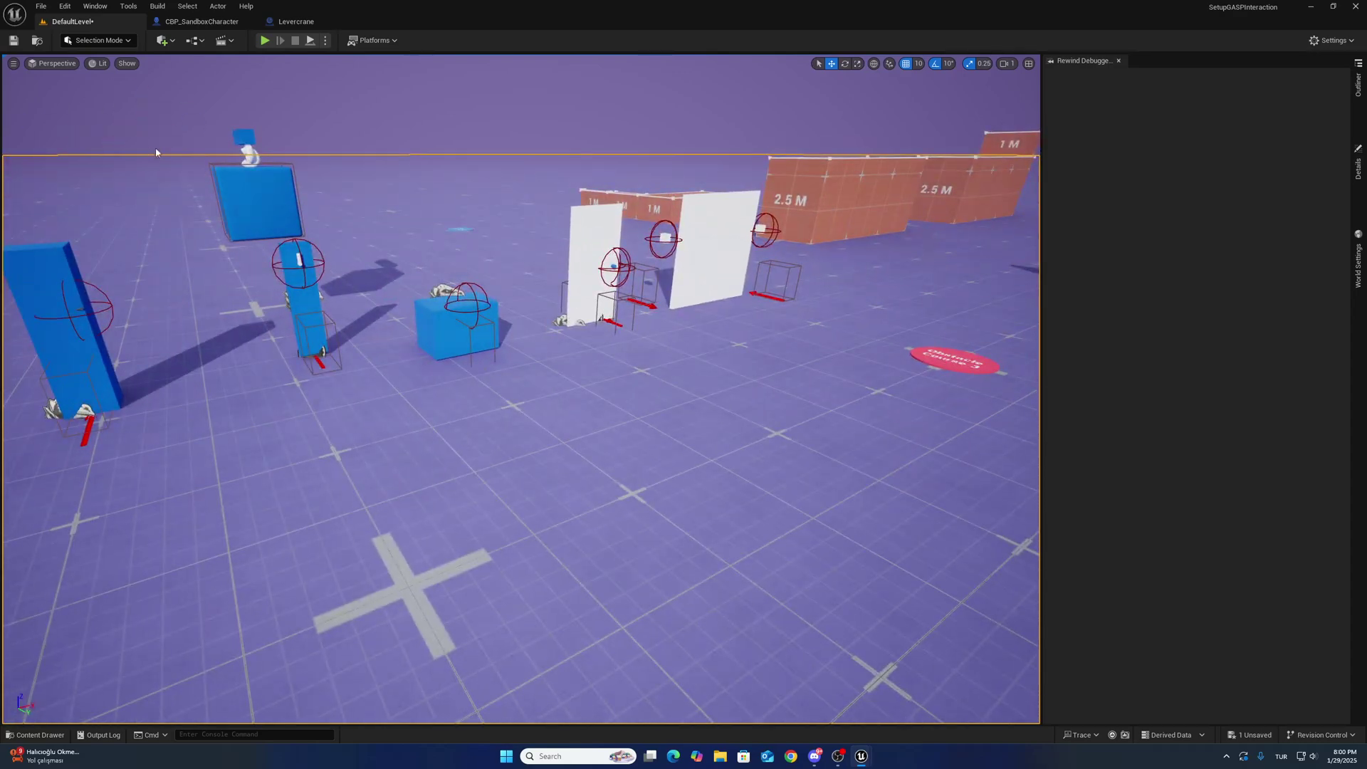
# Set the play options to 3 players with the Play As Listen Server net mode.
pyautogui.click(327, 40)
pyautogui.write('3')
pyautogui.moveTo(400, 285)
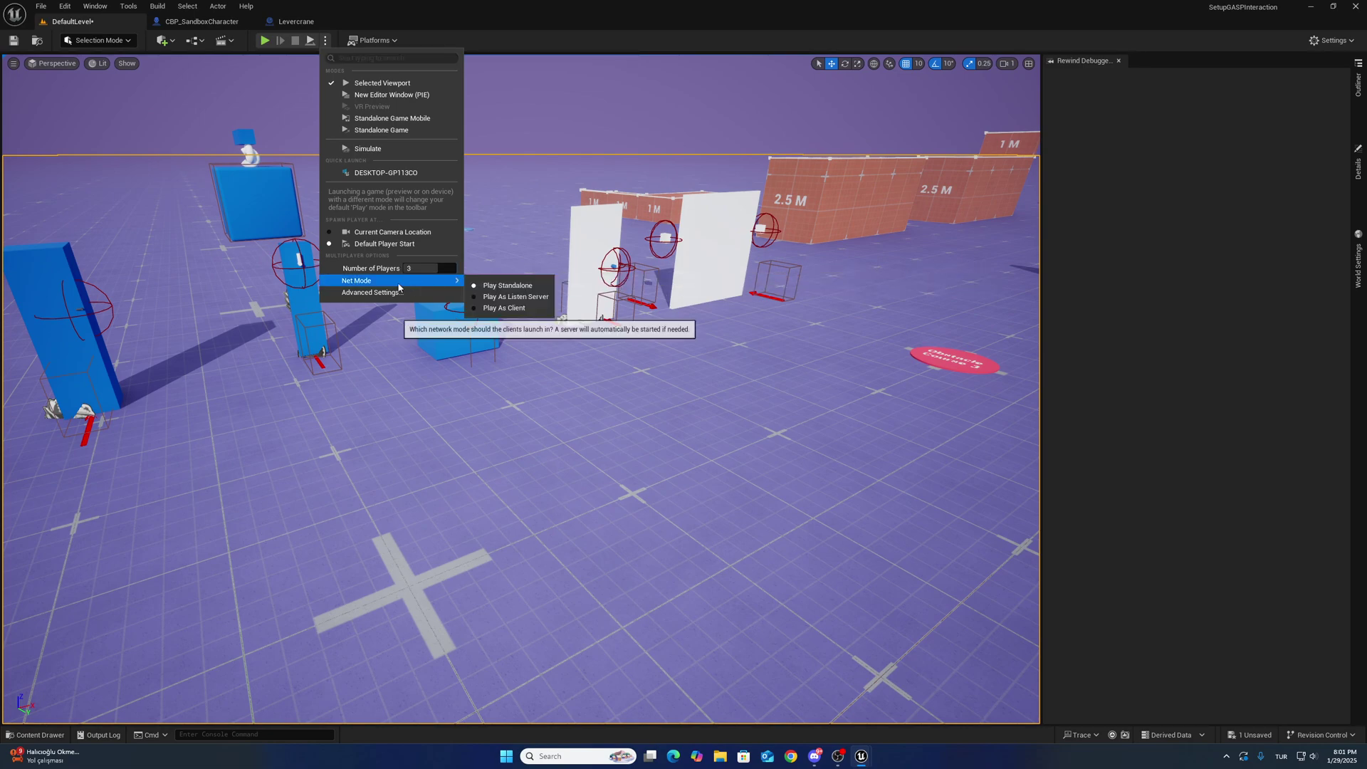
pyautogui.click(494, 300)
# Play DefaultLevel with three players and test opening the white doors with the Client 2 character.
pyautogui.moveTo(644, 370); pyautogui.dragTo(647, 488, button='right')
pyautogui.rightClick(650, 489)
pyautogui.click(669, 474)
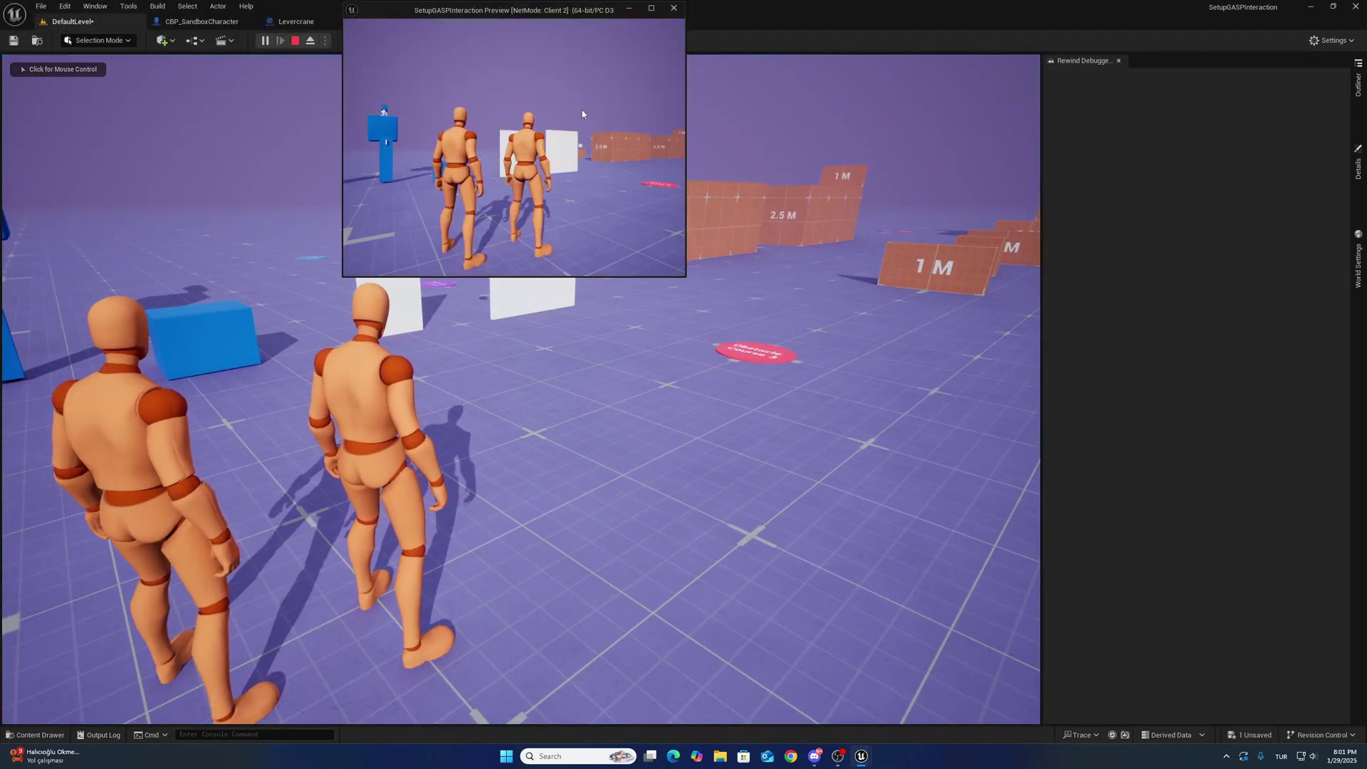
pyautogui.press('w')
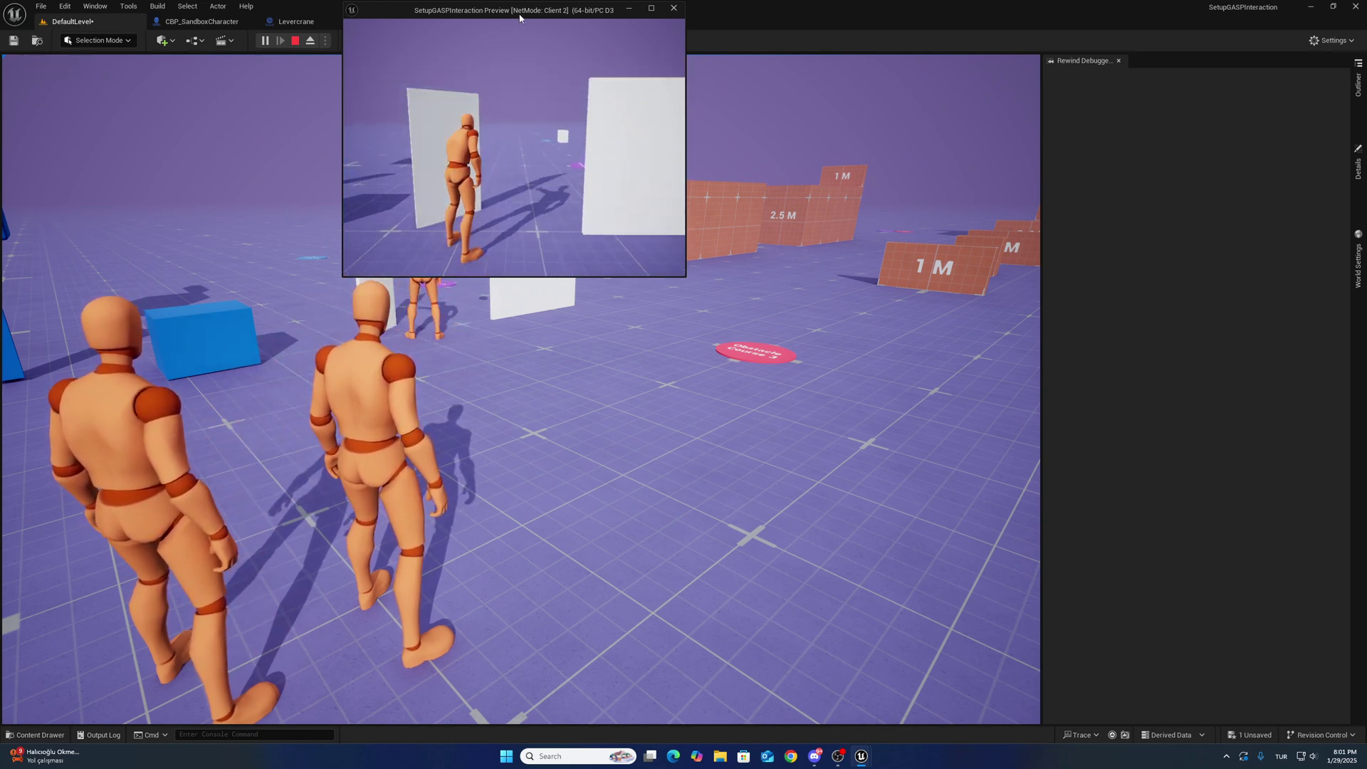
pyautogui.moveTo(520, 17); pyautogui.dragTo(803, 89)
pyautogui.press('w')
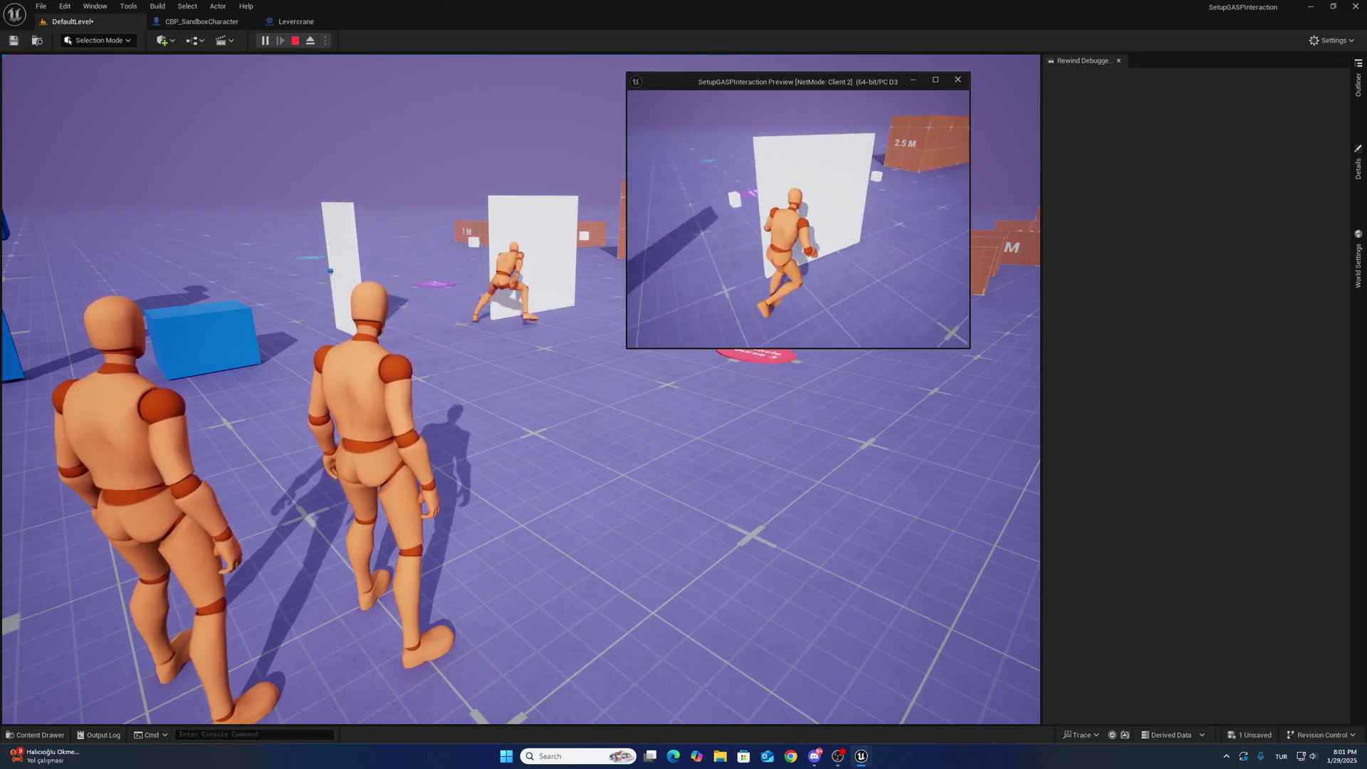
pyautogui.press('w')
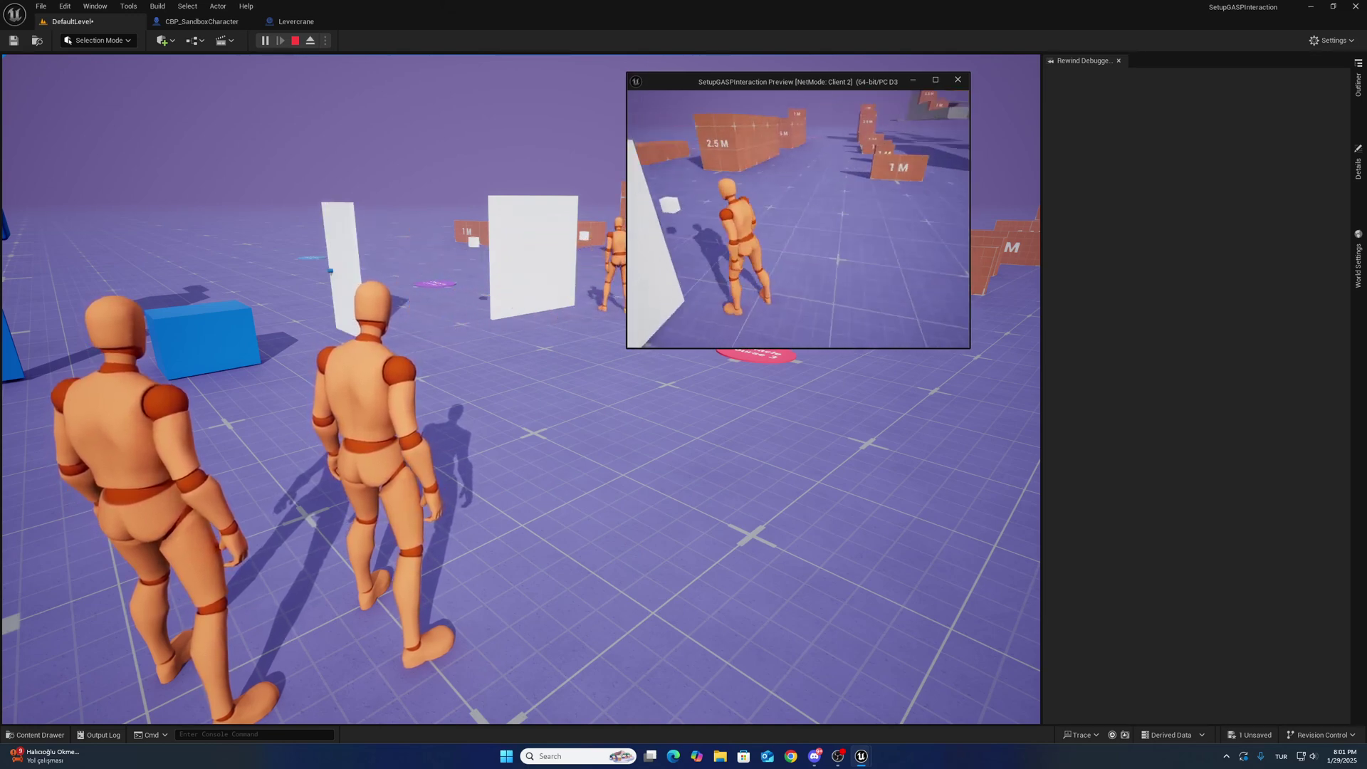
pyautogui.press('e')
pyautogui.press('w')
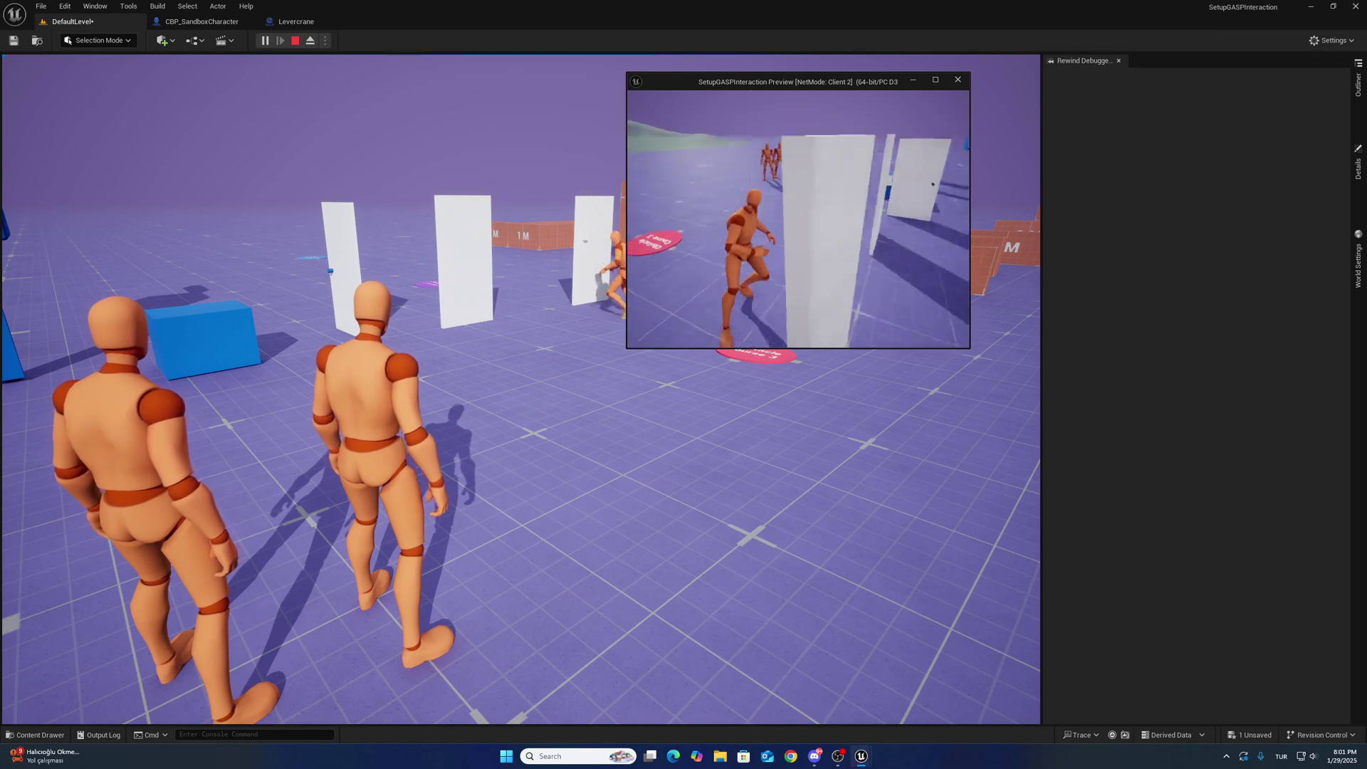
# Run the Client 2 character to the blue chest, open it, and test taking an item from inside.
pyautogui.press('w')
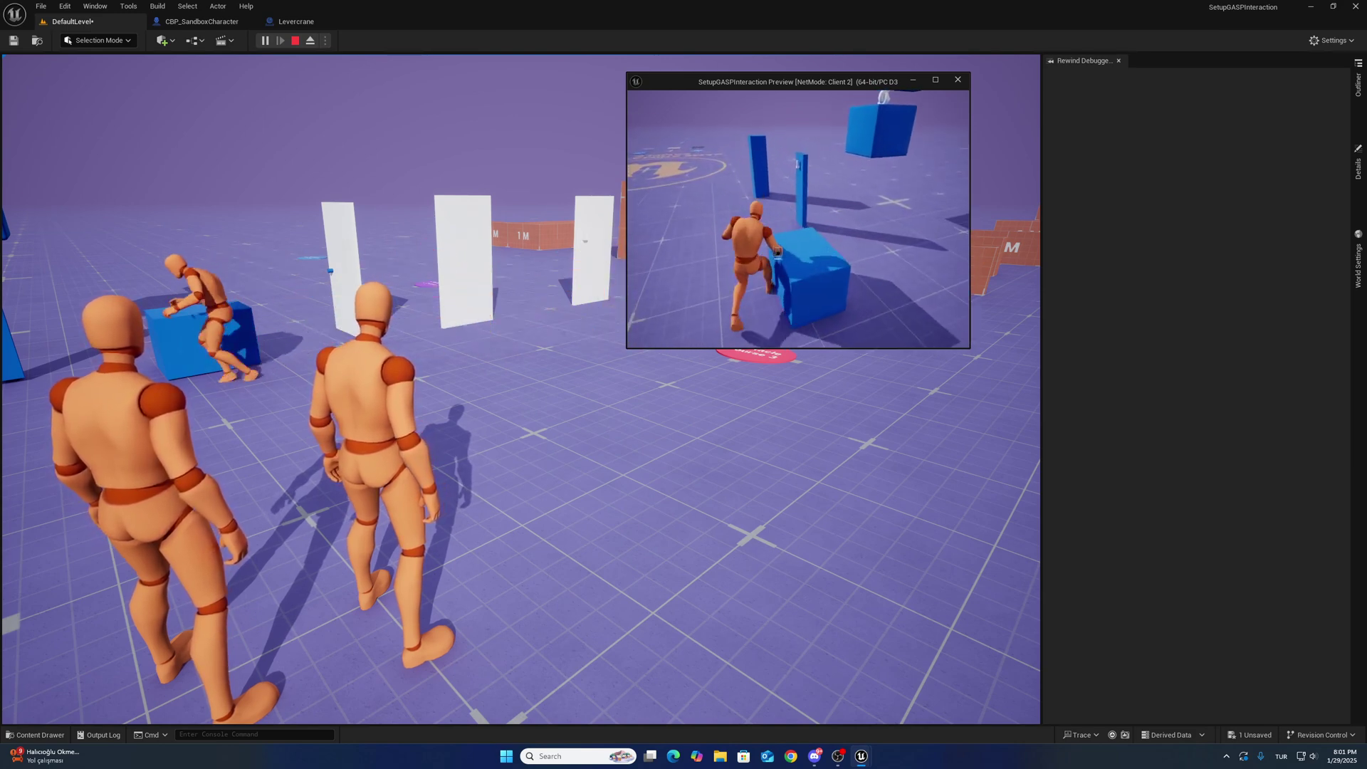
pyautogui.press('e')
pyautogui.press('e')
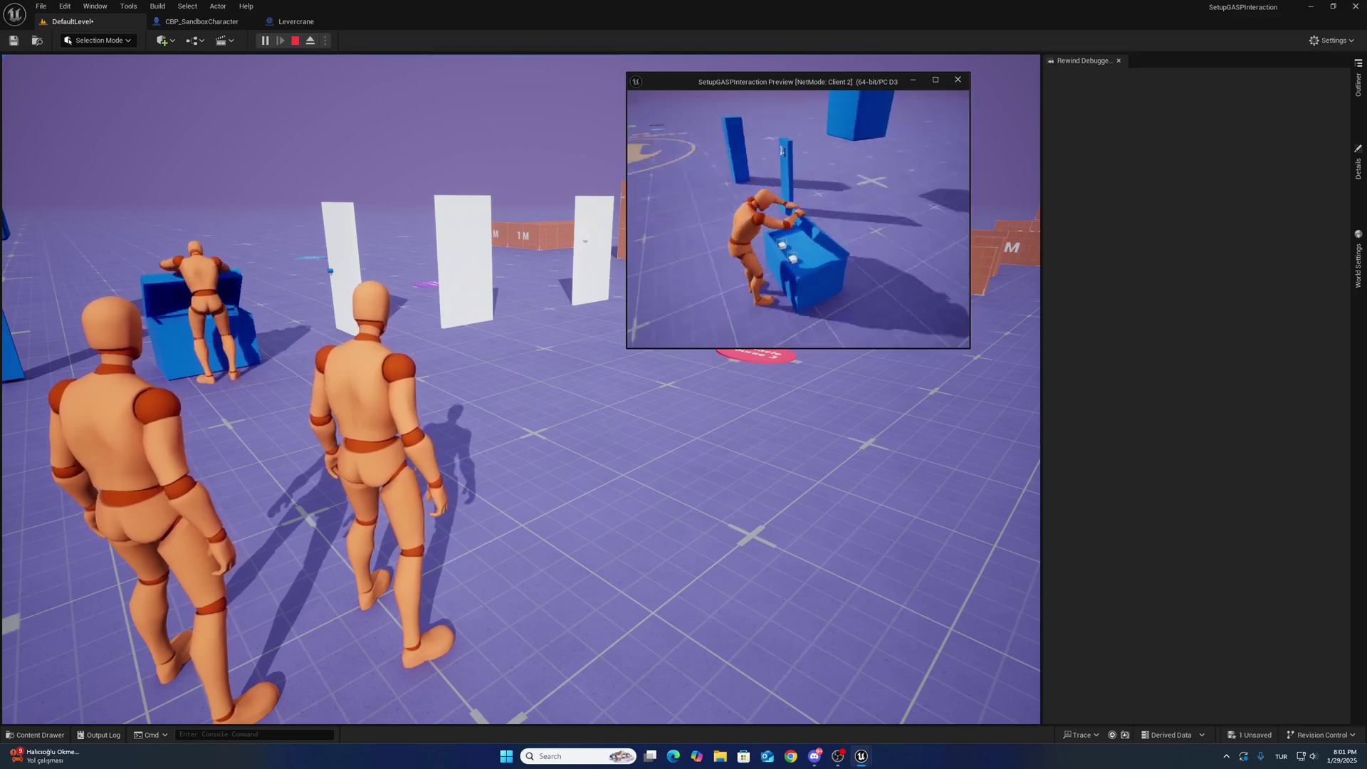
pyautogui.press('e')
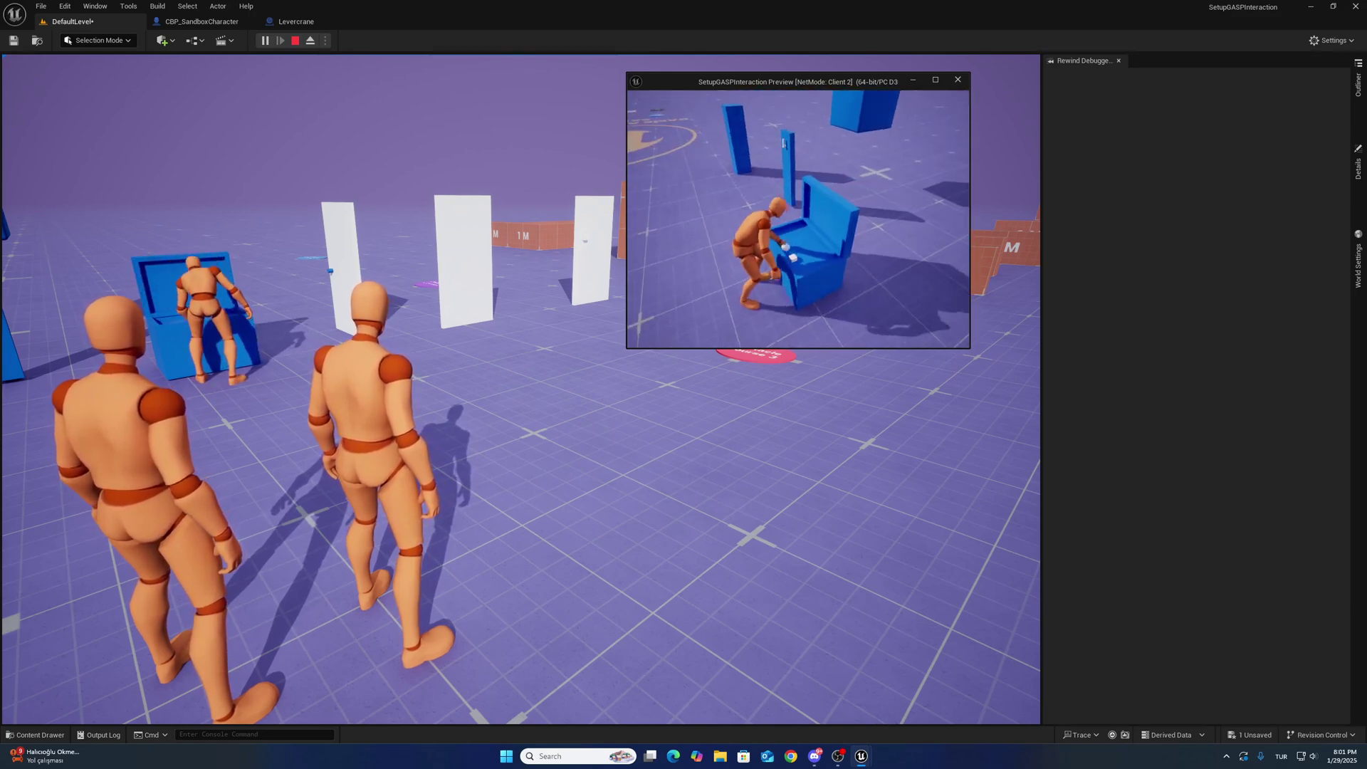
pyautogui.press('e')
pyautogui.press('e')
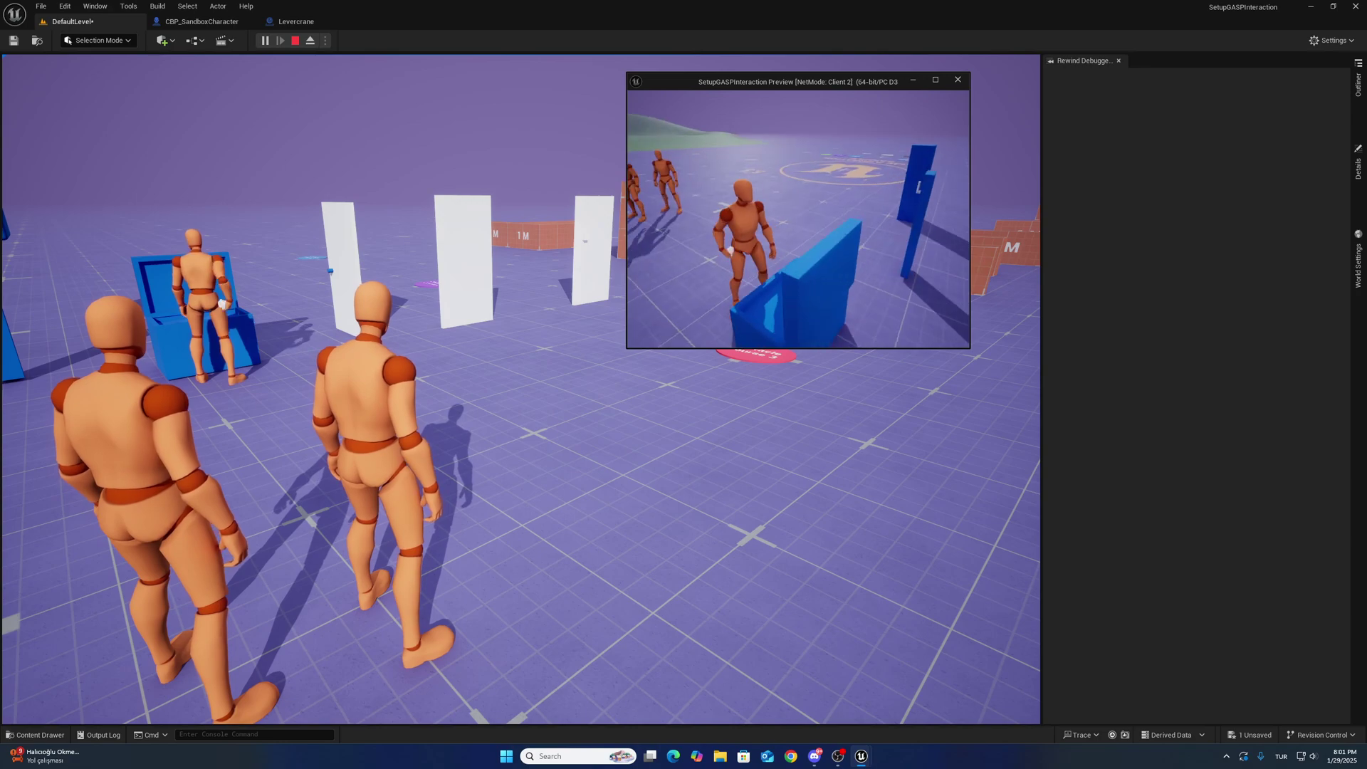
pyautogui.press('Escape')
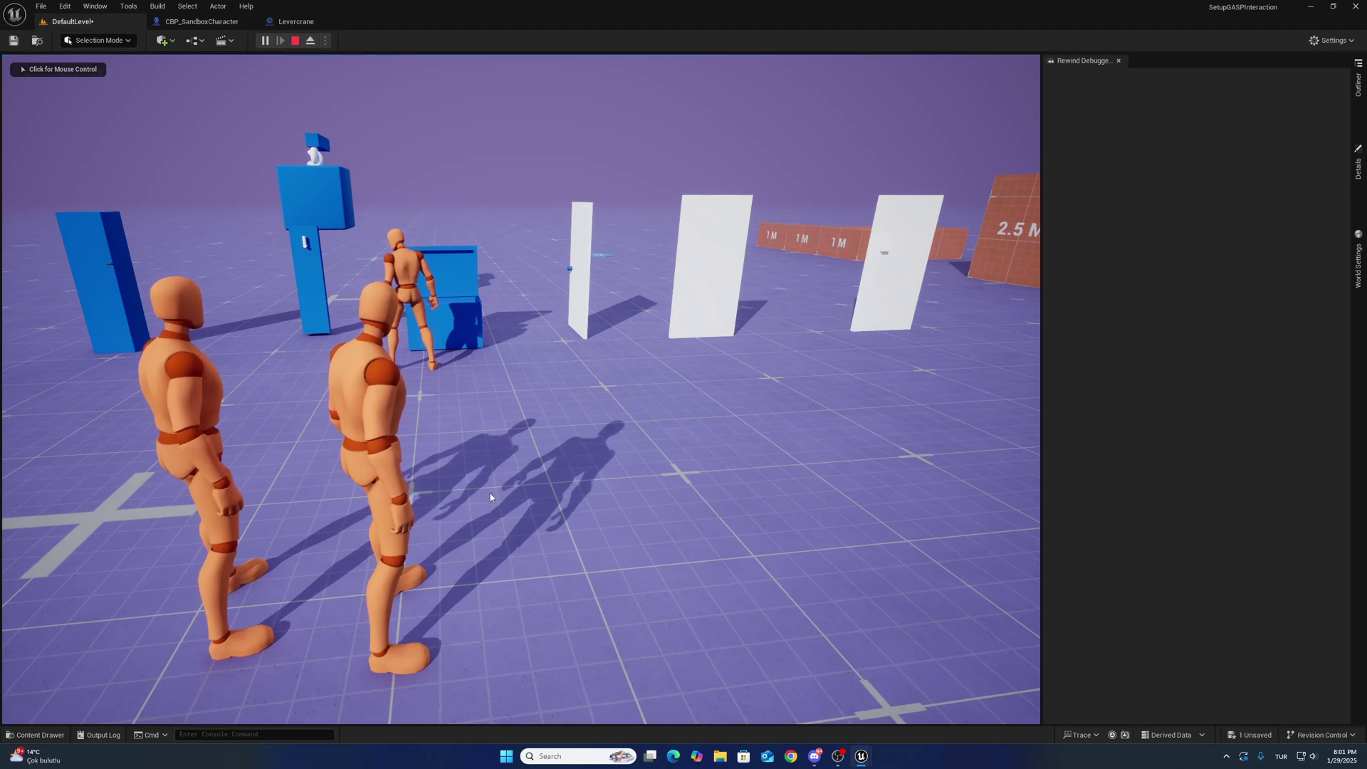
# Switch to the Client 1 preview, pull the lever to drop the crane's box, and open the tall blue locker.
pyautogui.hotkey('alt', 'Tab')
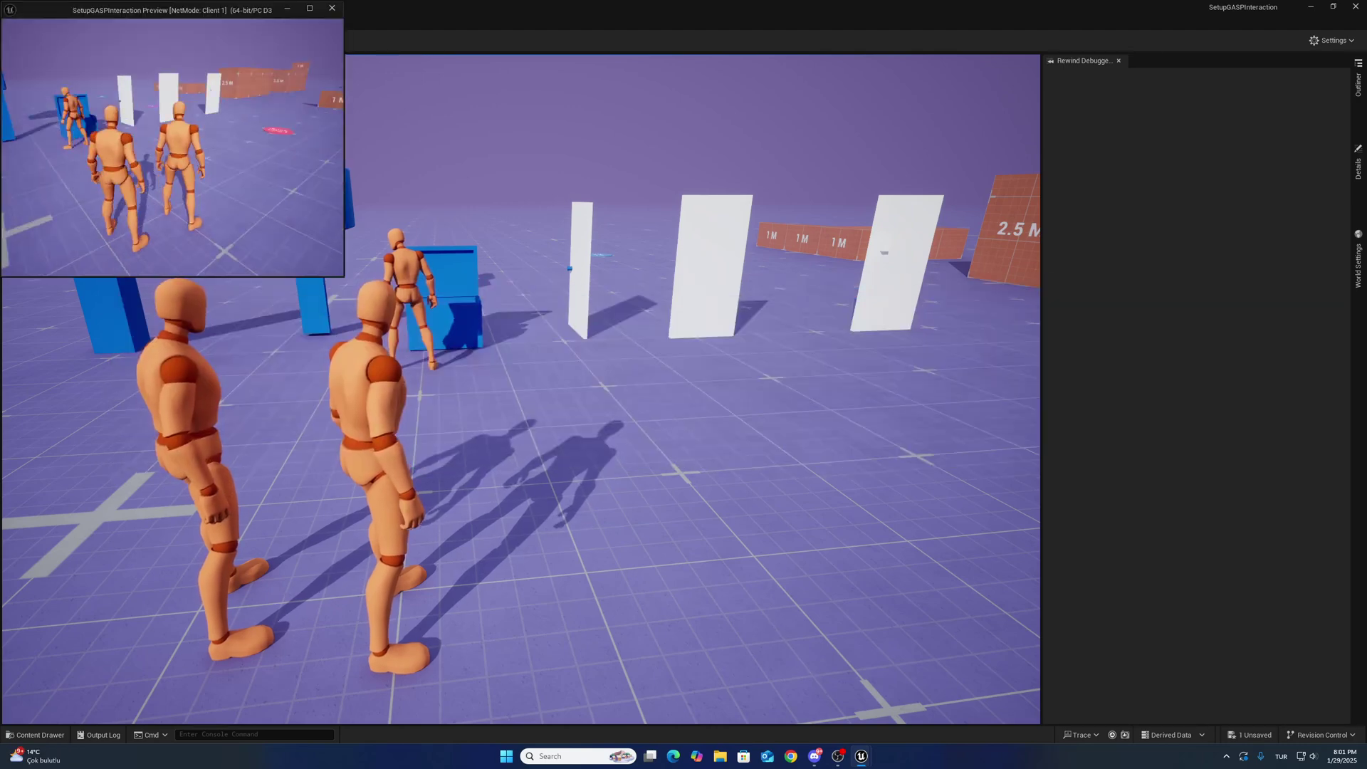
pyautogui.press('w')
pyautogui.press('w')
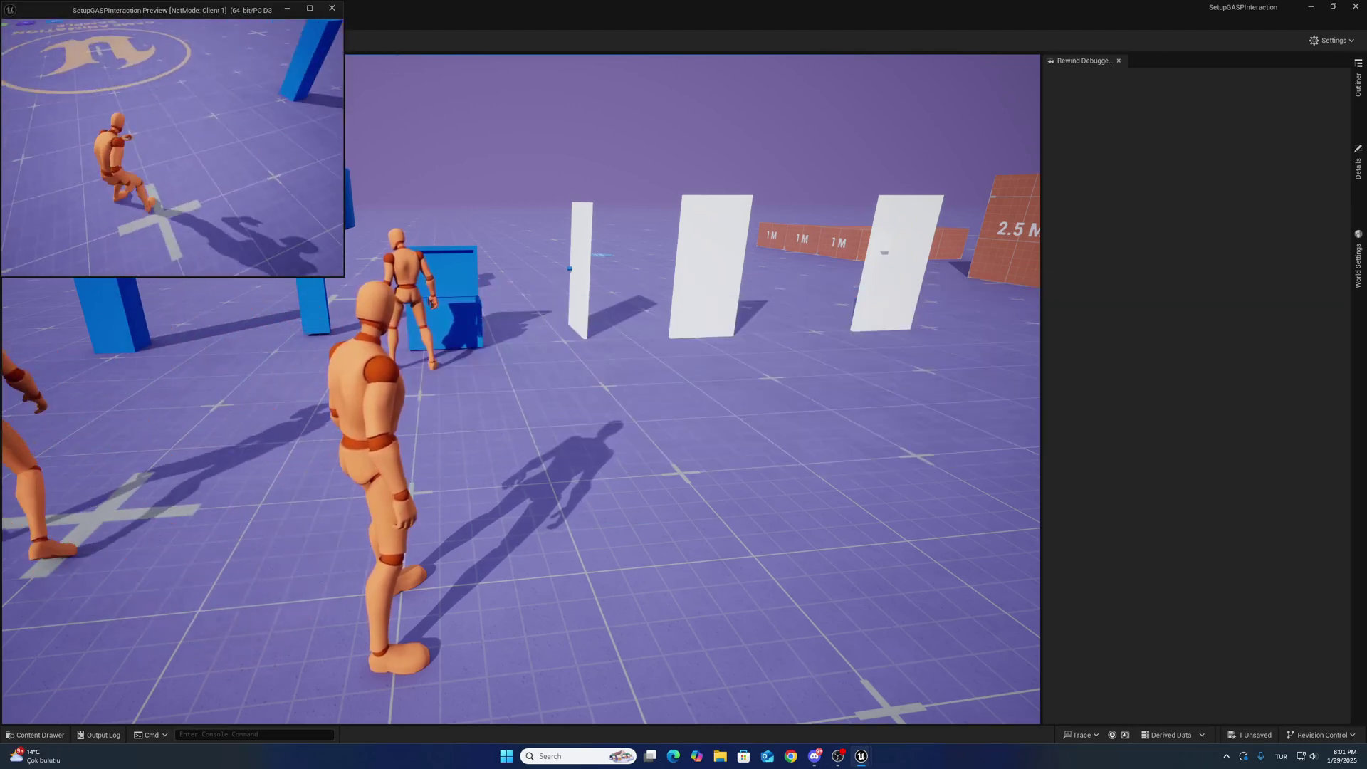
pyautogui.press('w')
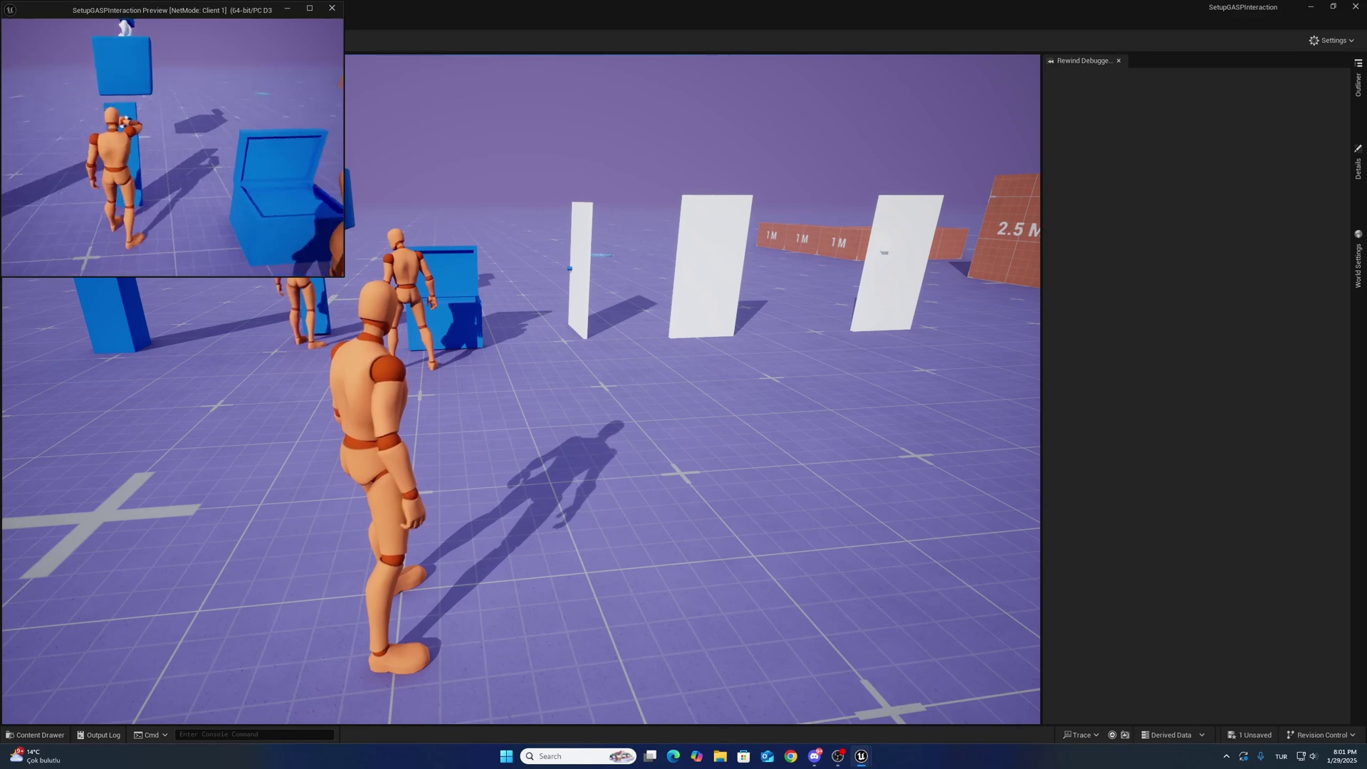
pyautogui.moveTo(162, 17); pyautogui.dragTo(777, 112)
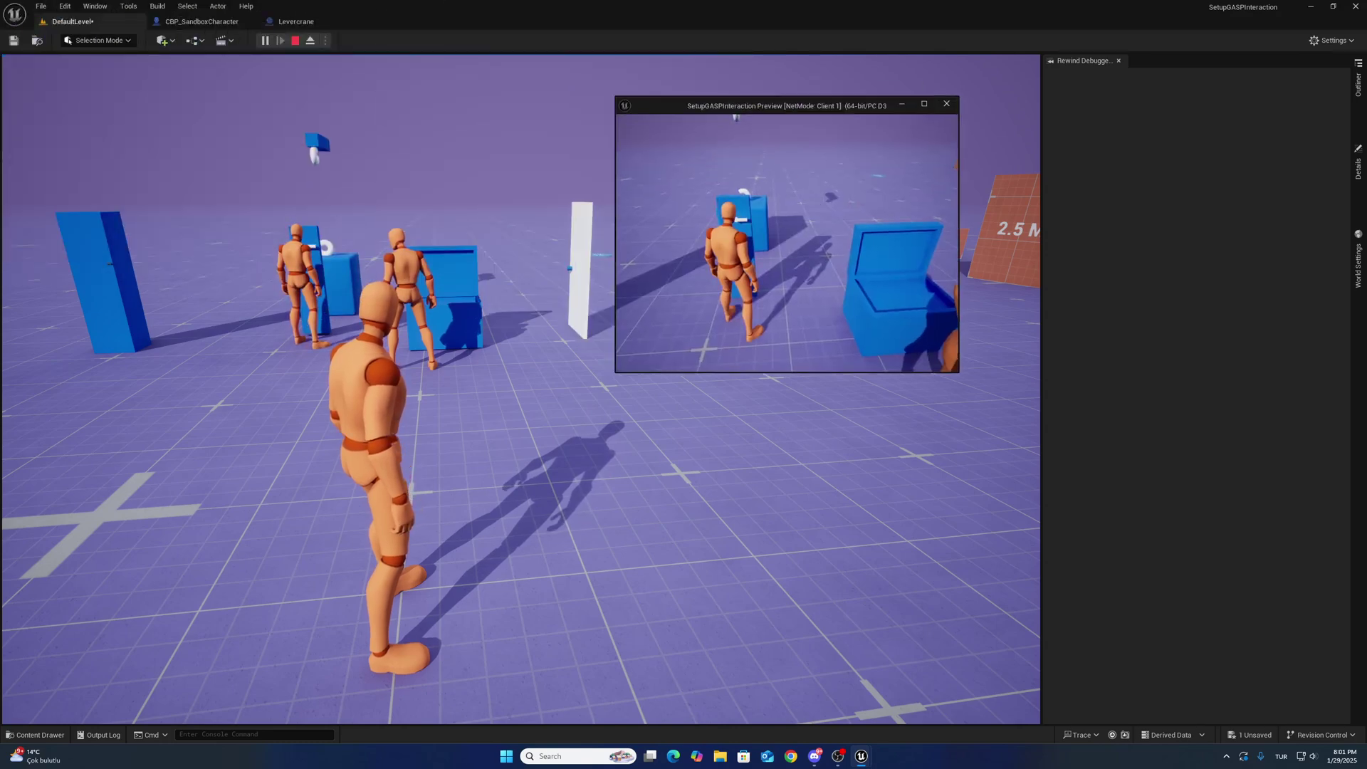
pyautogui.press('a')
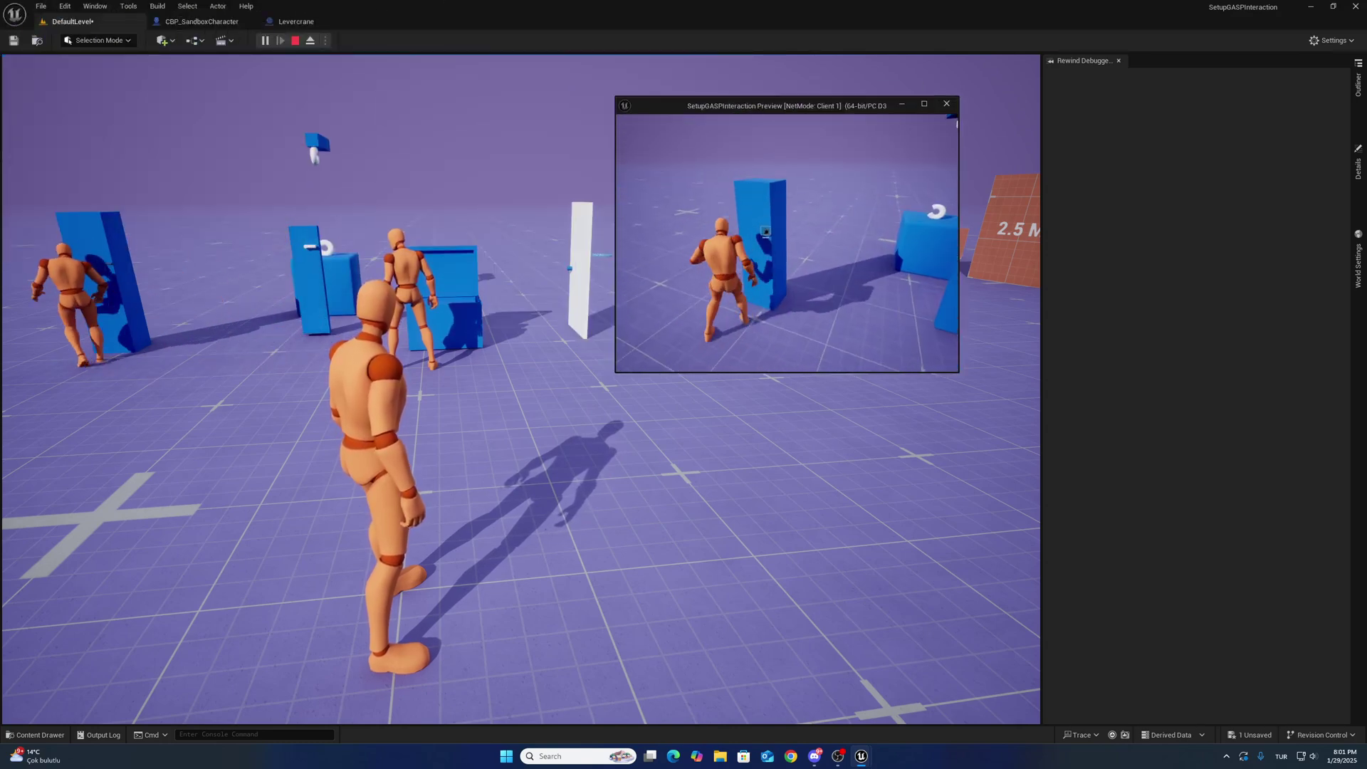
pyautogui.press('s')
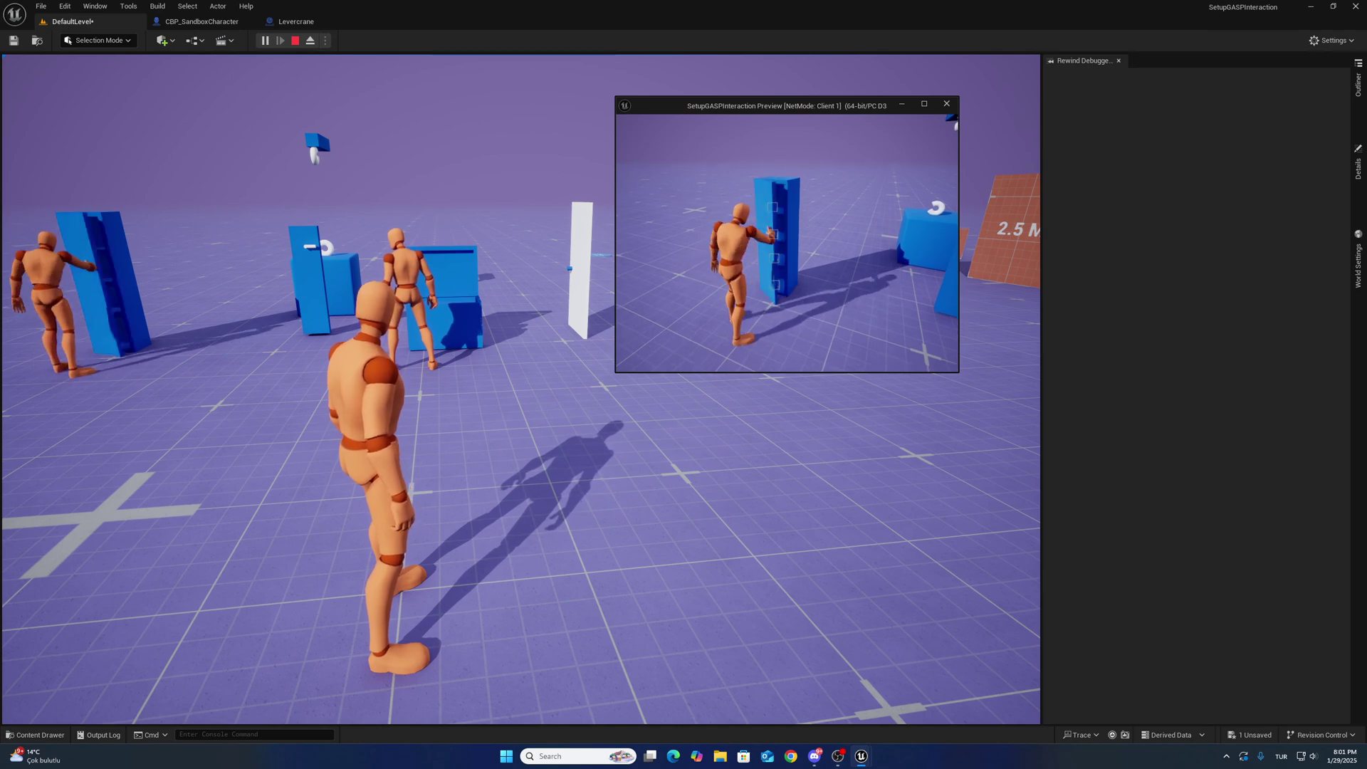